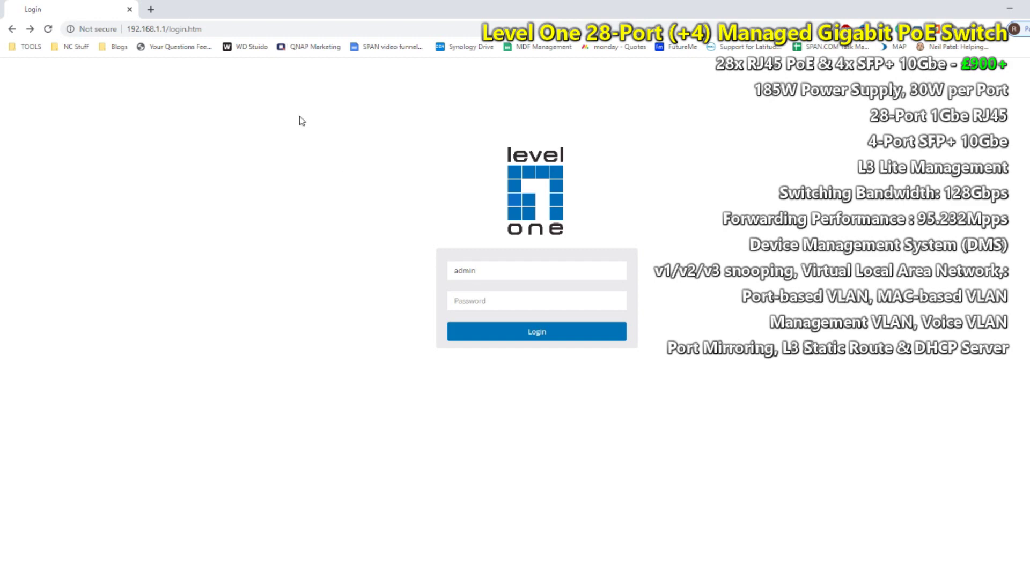
Log in to the switch with the account password.
click(491, 299)
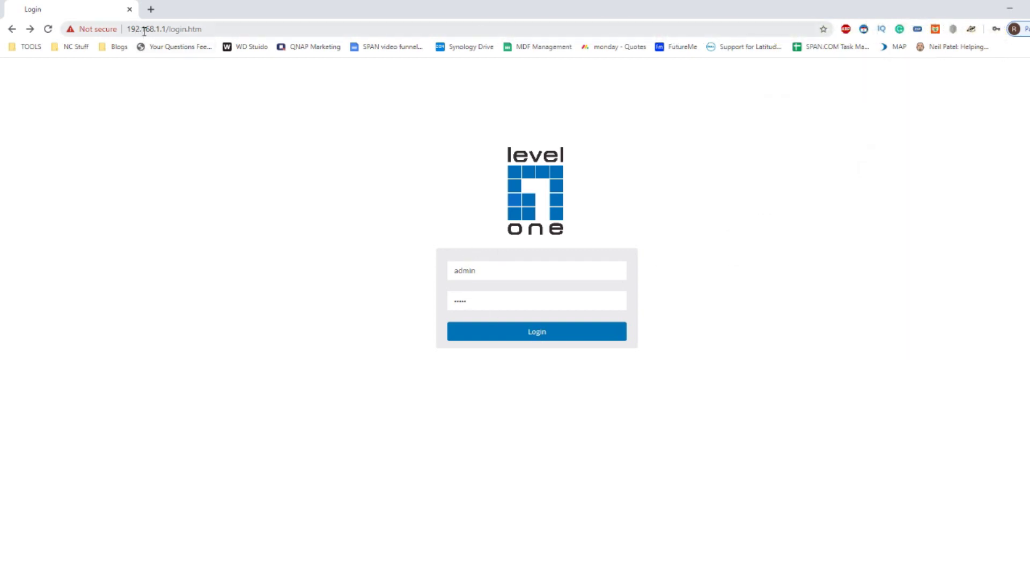
click(525, 338)
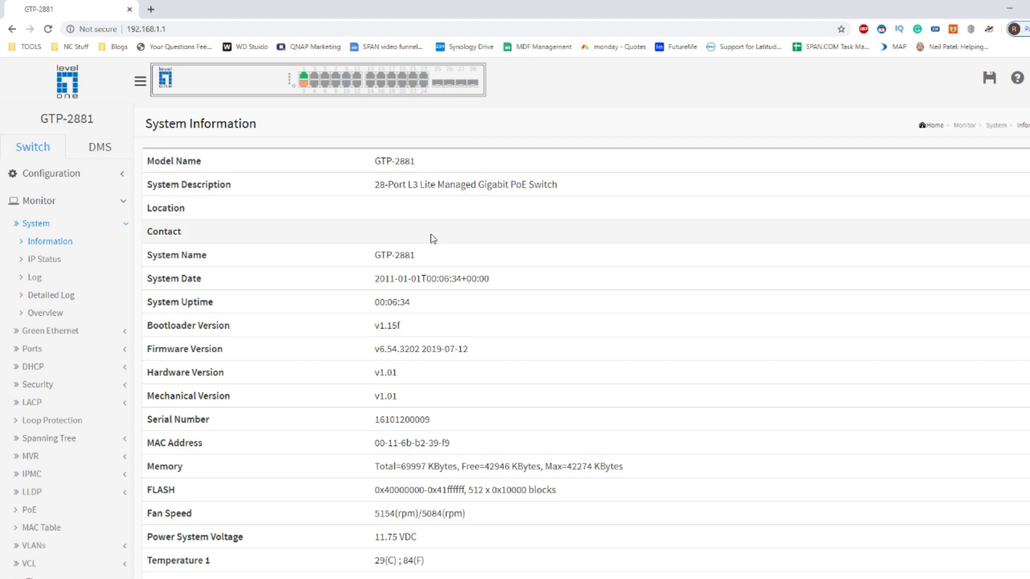
Scroll through the System Information page to review model, firmware and hardware details.
scroll(430, 236, down, 1)
scroll(433, 238, up, 1)
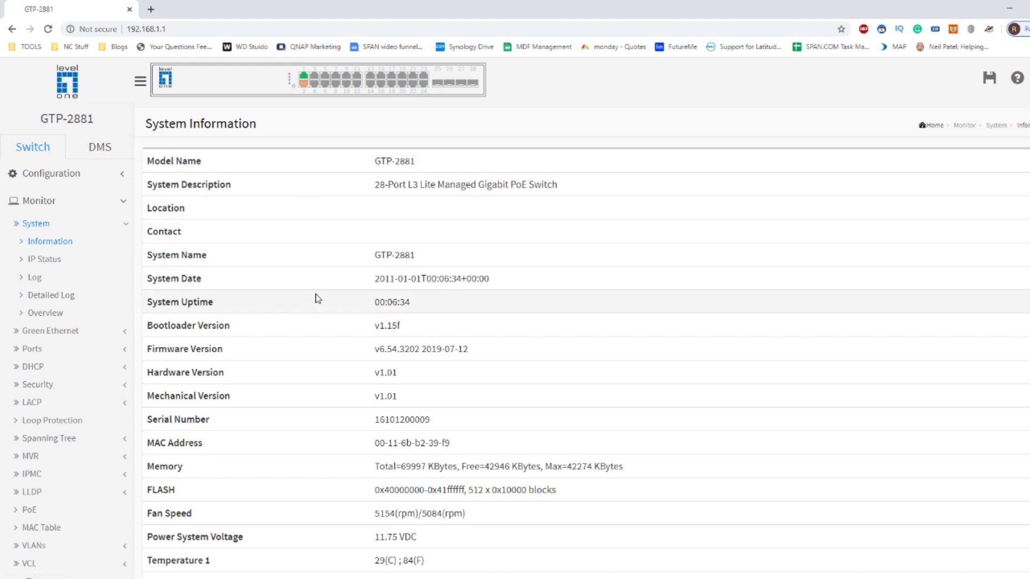
scroll(317, 298, down, 1)
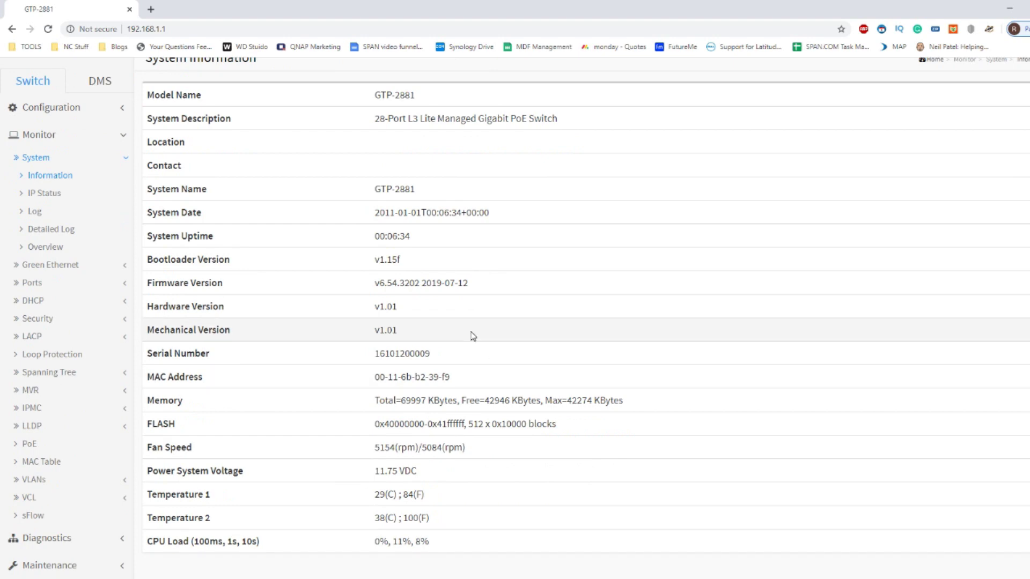
scroll(472, 343, up, 1)
scroll(471, 350, down, 1)
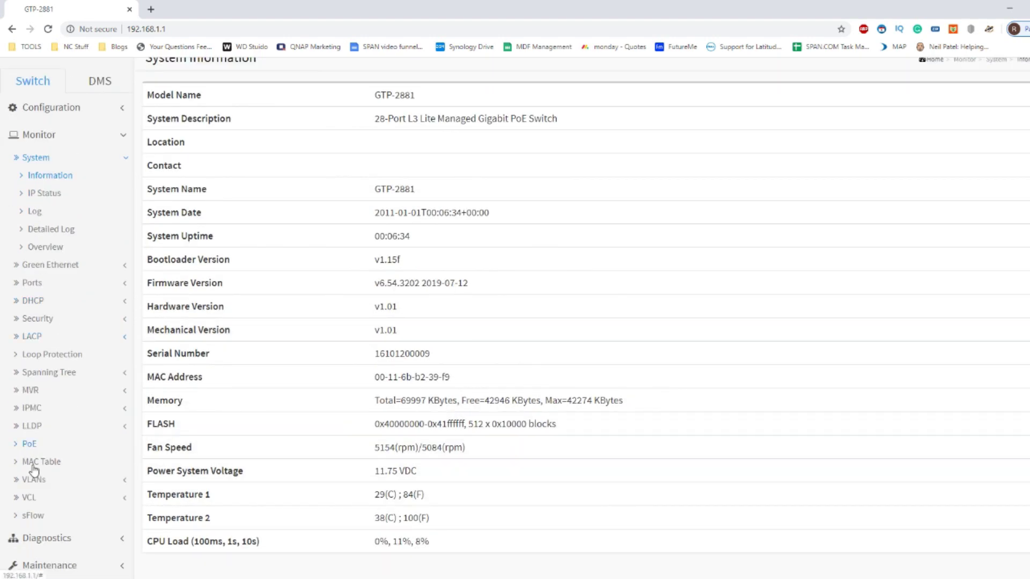
scroll(23, 473, up, 1)
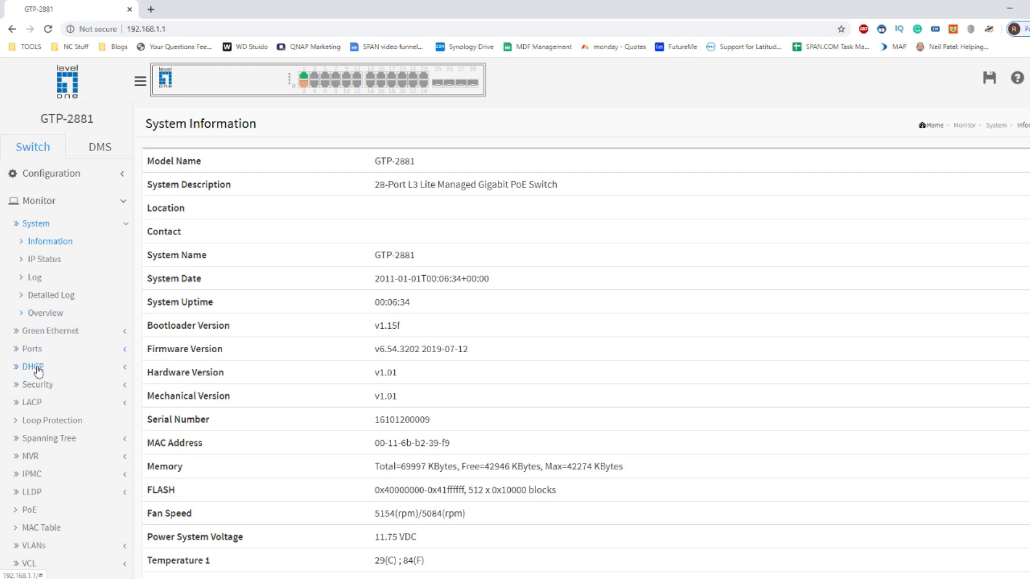
scroll(38, 370, down, 1)
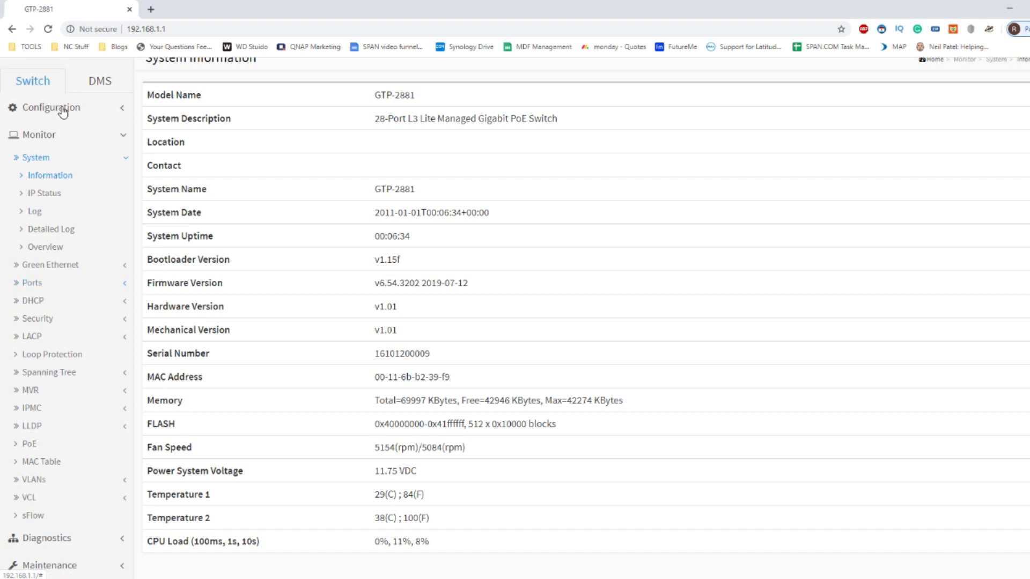
scroll(60, 175, up, 2)
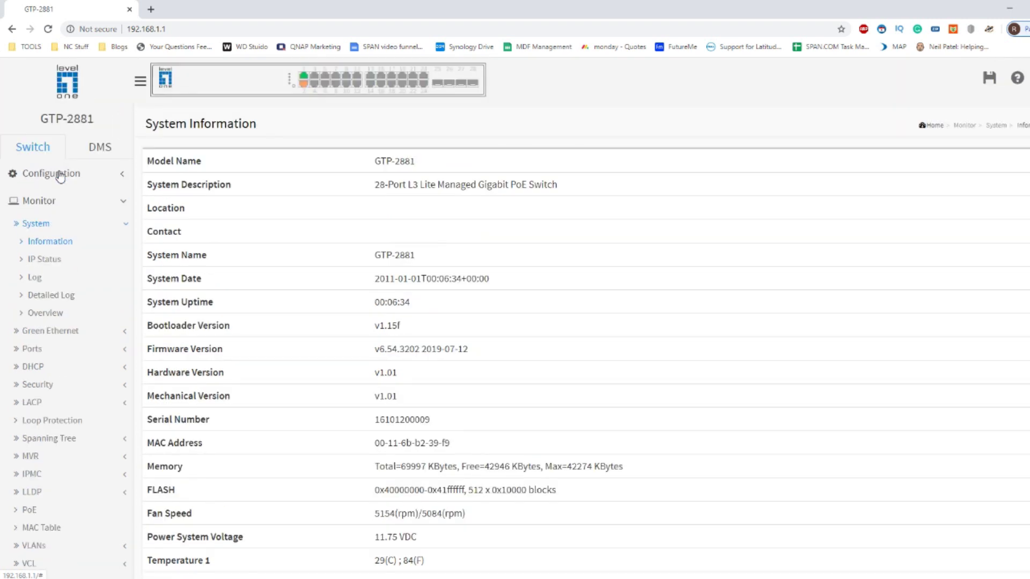
Review the IP Status page's IP interfaces and IP routes tables.
click(47, 259)
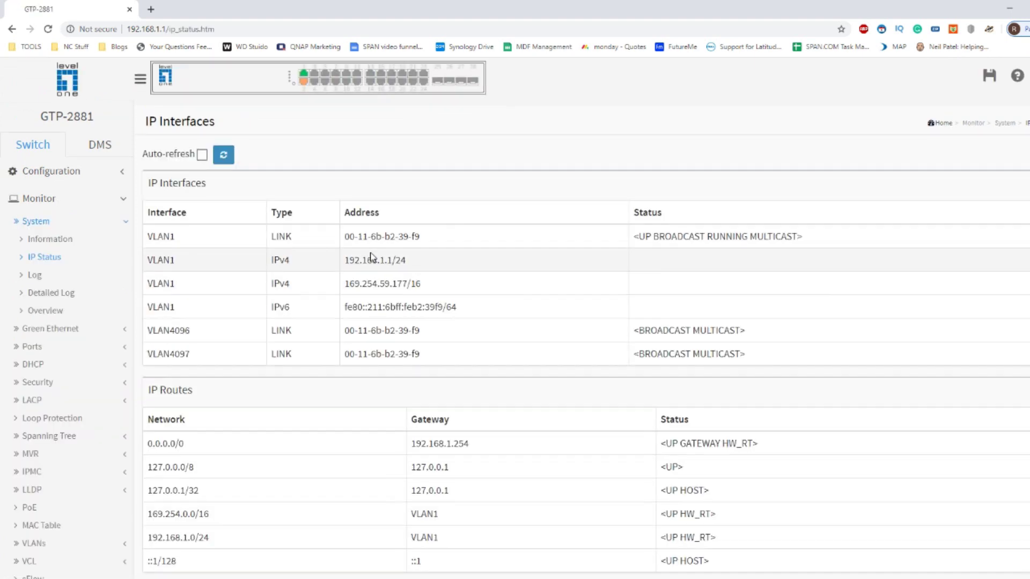
scroll(372, 252, down, 1)
scroll(371, 252, down, 5)
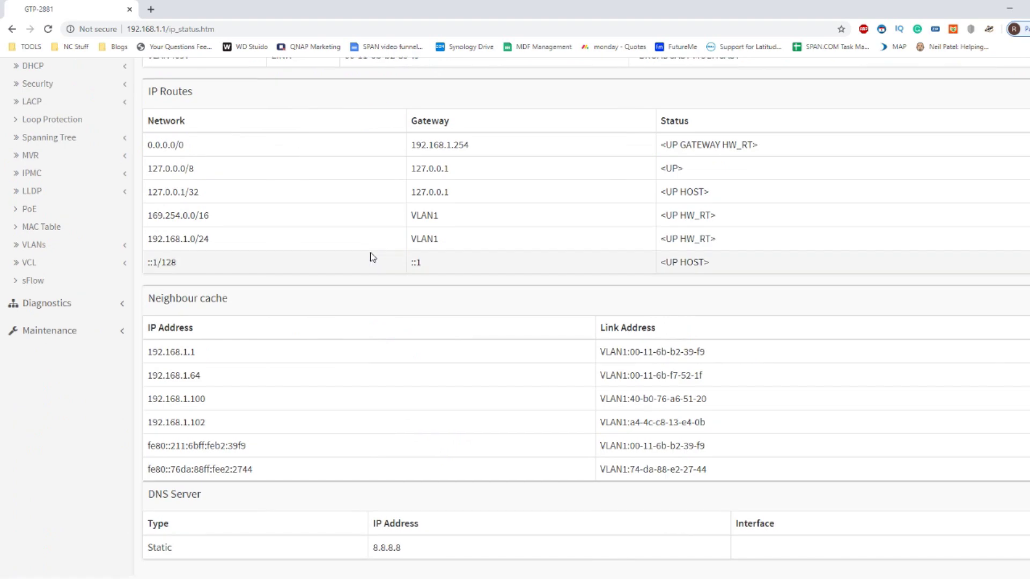
scroll(372, 256, up, 2)
scroll(372, 256, down, 2)
scroll(373, 256, up, 6)
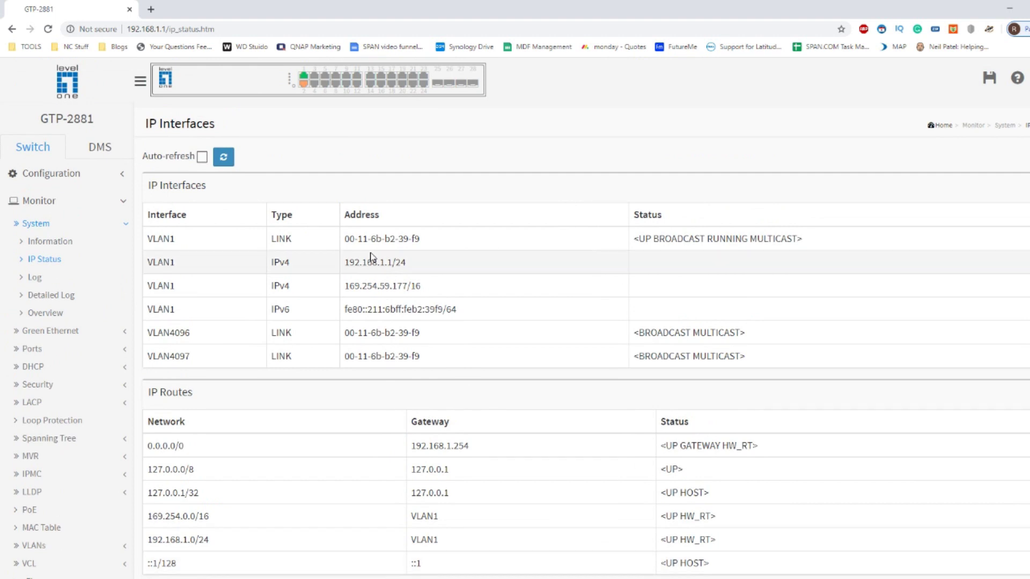
right_click(372, 256)
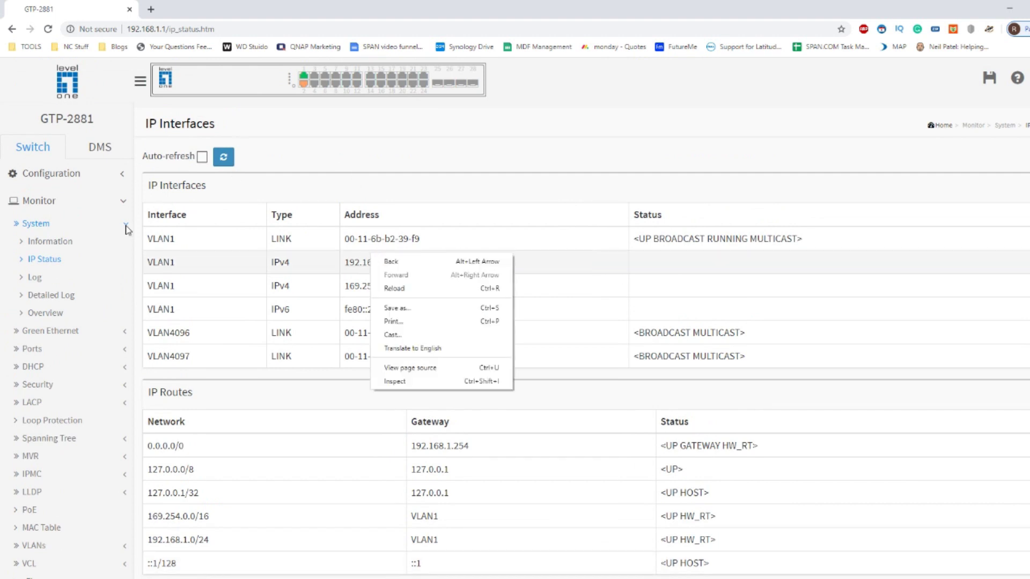
Open the System Log and scroll through its 36 log entries.
click(35, 278)
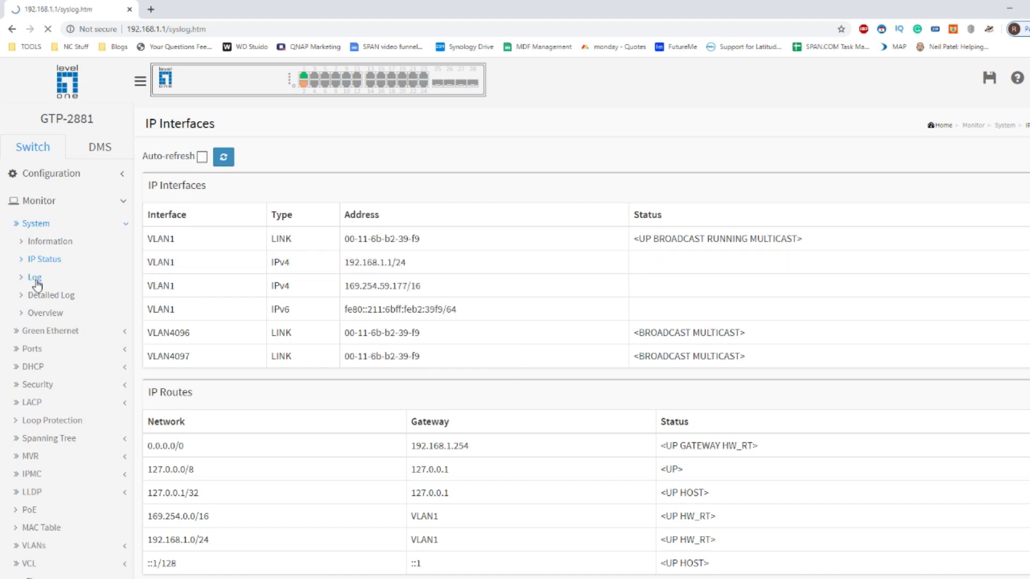
scroll(327, 317, down, 5)
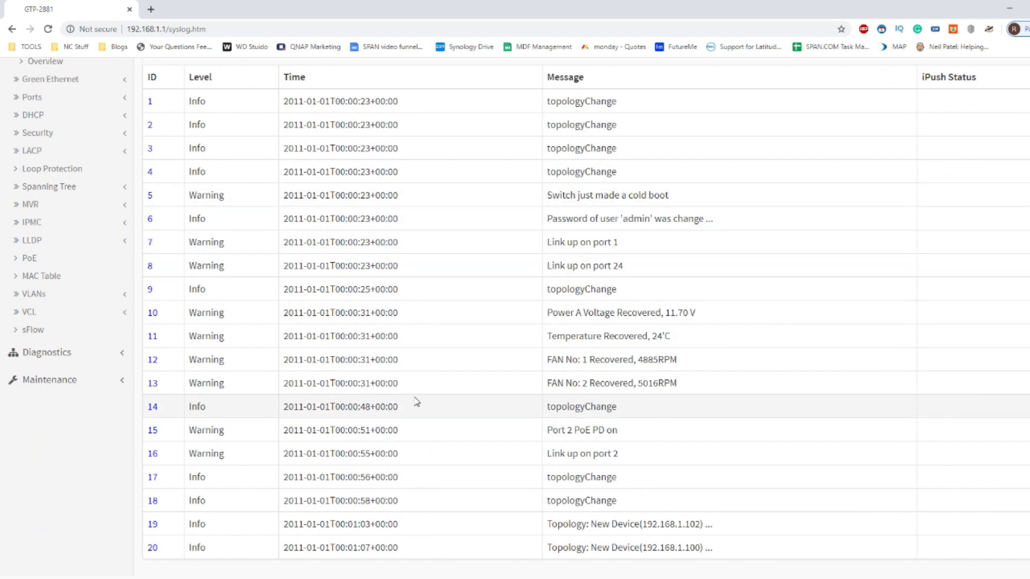
scroll(487, 429, up, 2)
scroll(487, 430, down, 2)
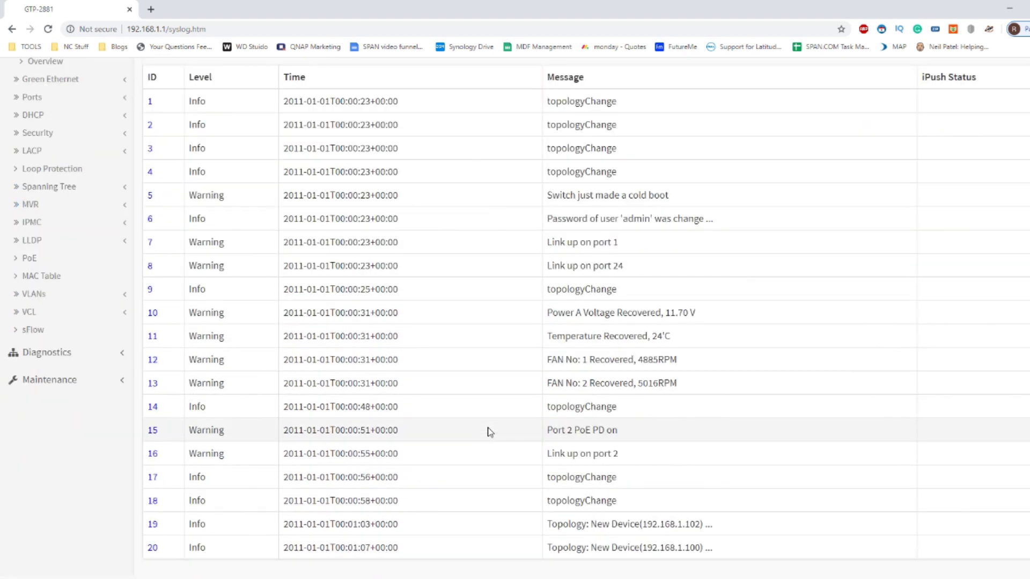
scroll(138, 340, up, 3)
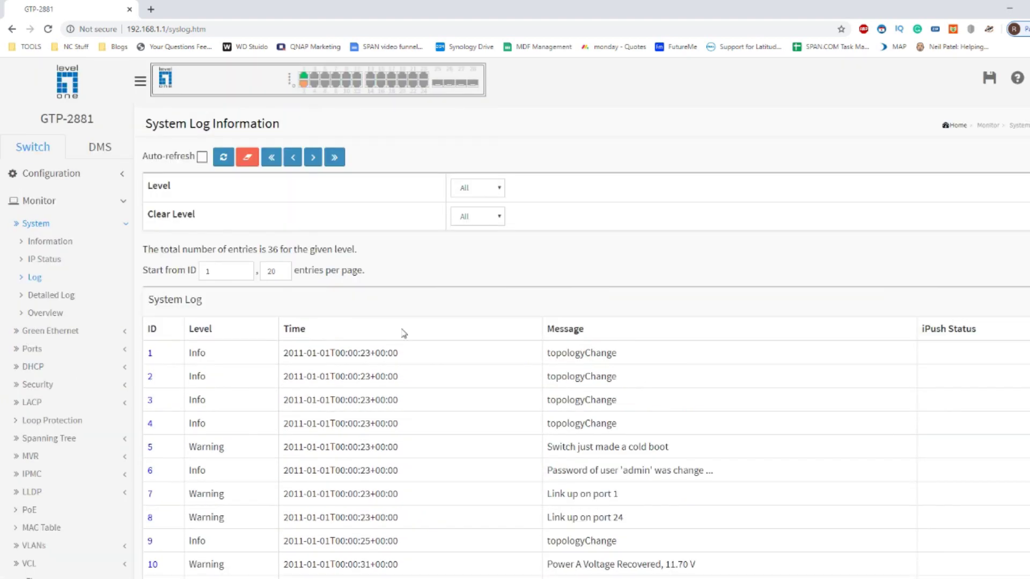
Browse the Detailed Log entries, then open the System Overview page.
click(71, 295)
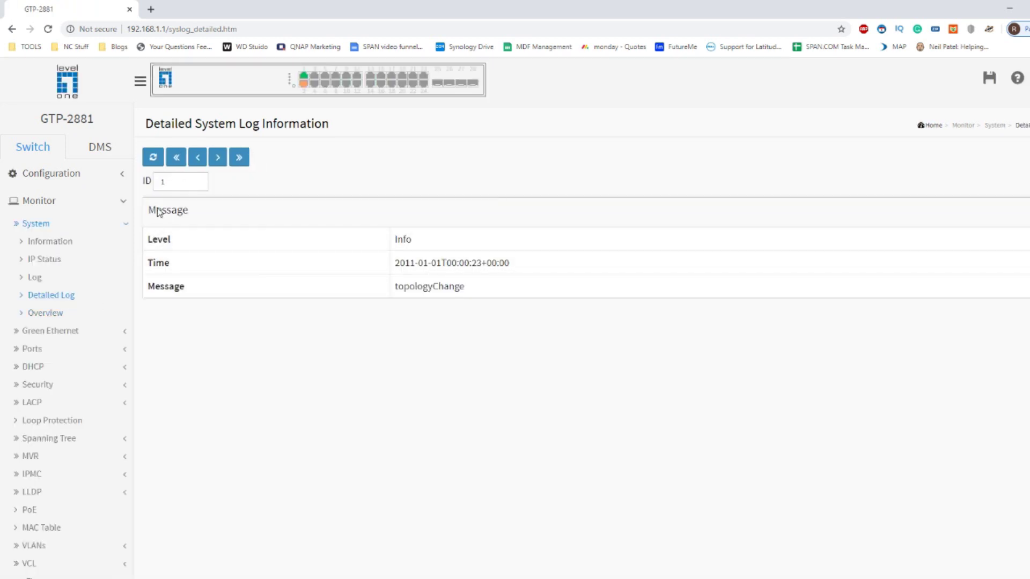
click(187, 183)
click(42, 315)
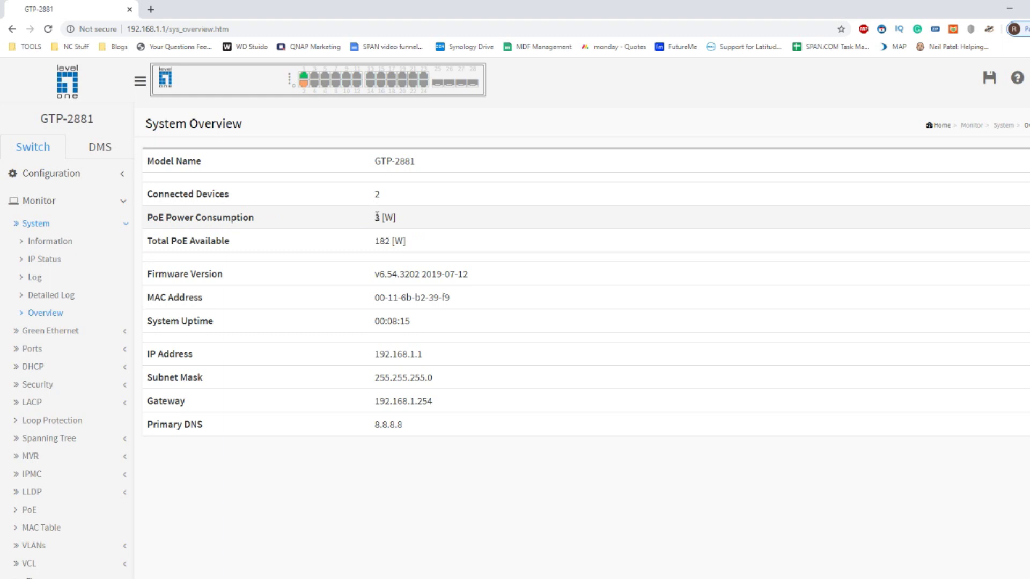
Highlight the 3 W PoE consumption value, then open port 2's detailed statistics.
drag(383, 217, 400, 221)
click(414, 240)
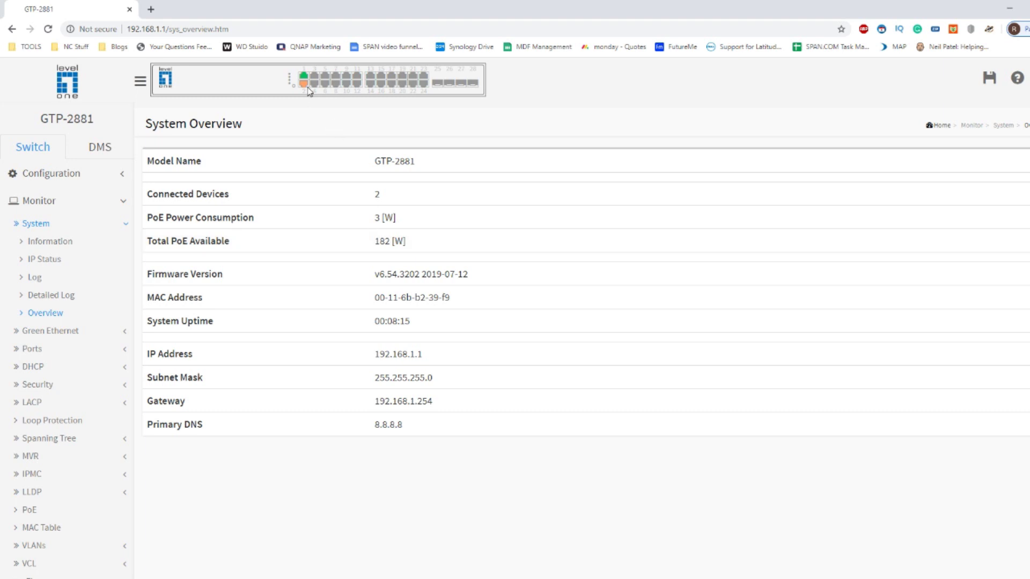
mouse_move(304, 87)
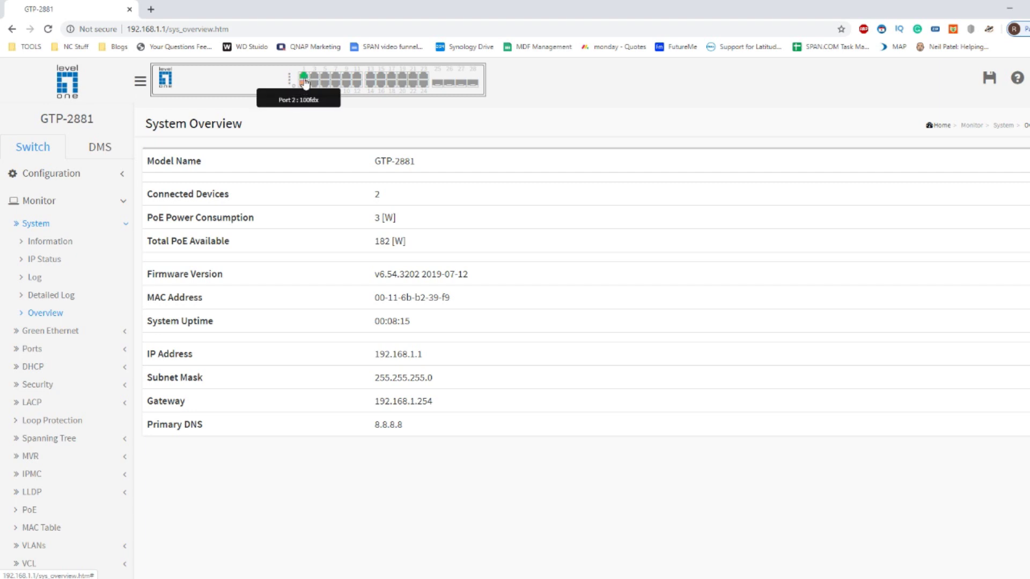
click(304, 87)
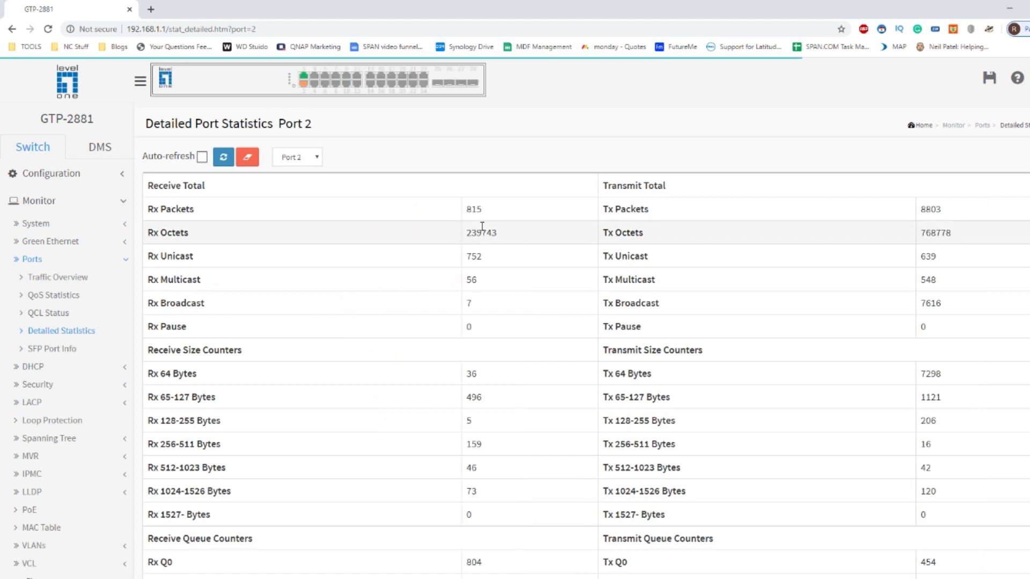
Scroll through port 2's detailed statistics: 815 Rx and 8803 Tx packets.
scroll(482, 227, down, 7)
scroll(482, 227, up, 2)
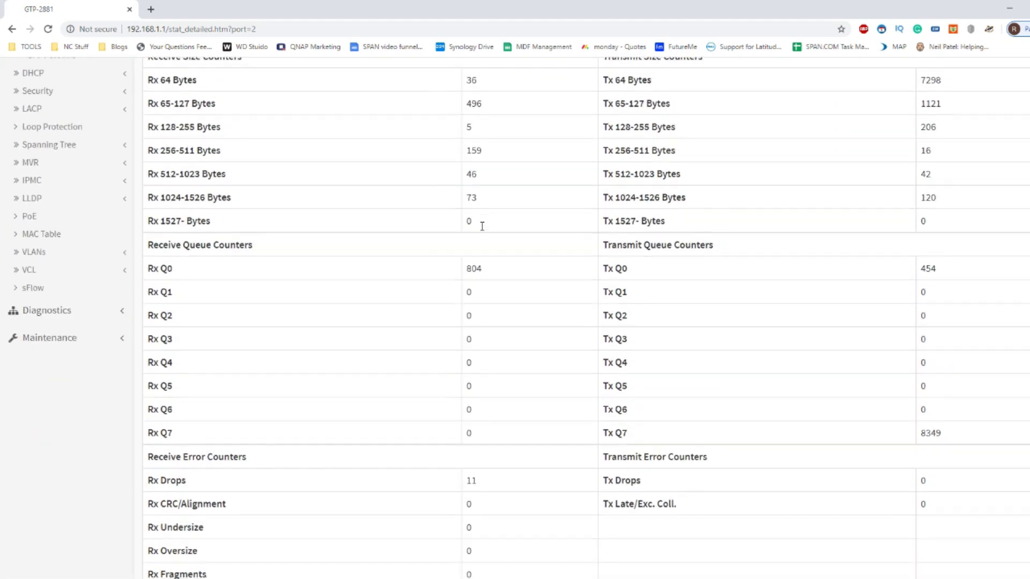
scroll(482, 226, down, 1)
scroll(482, 226, up, 6)
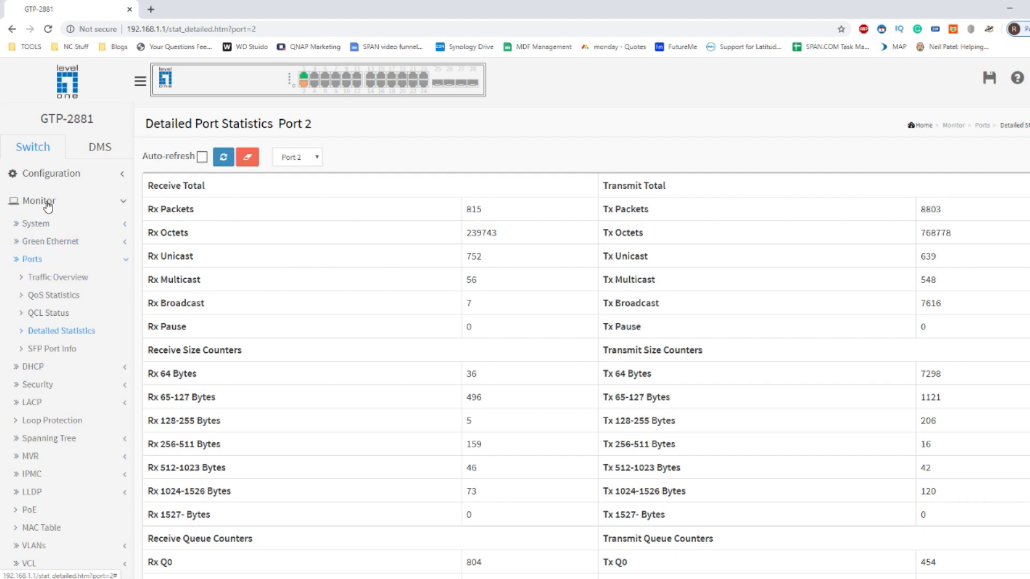
Check Green Ethernet Port Power Savings: ports 1 and 2 linked, no EEE savings.
click(45, 244)
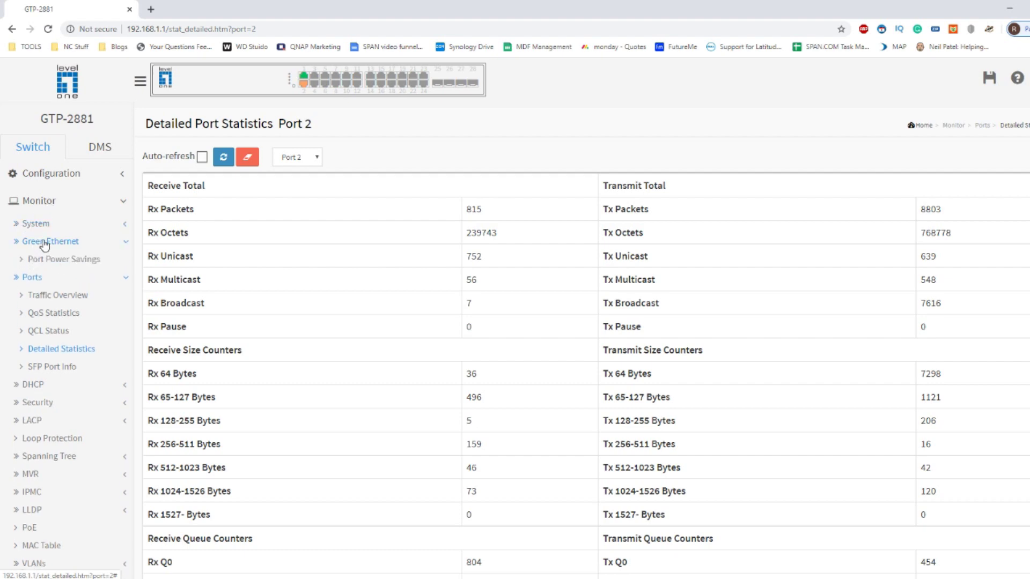
click(51, 259)
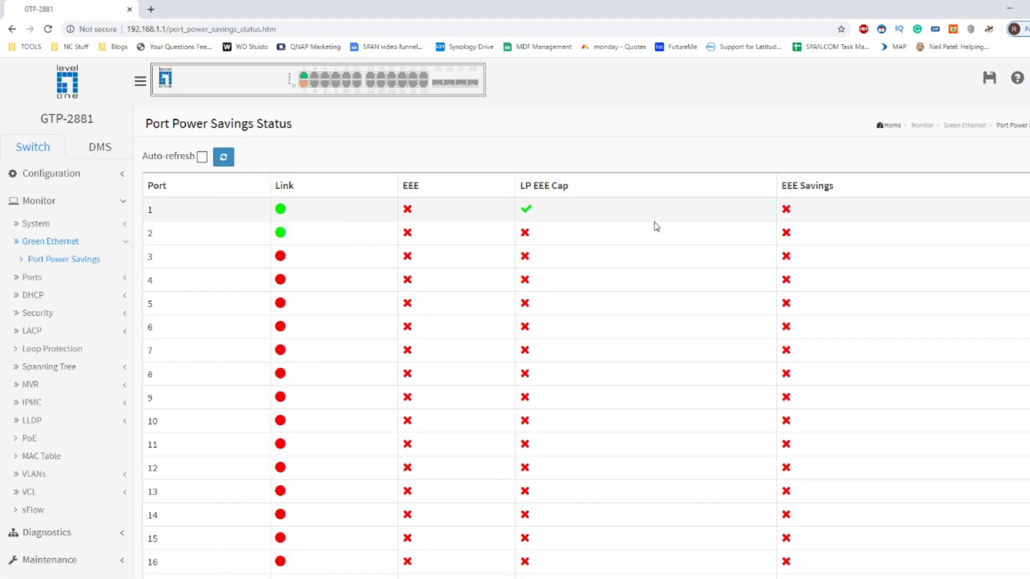
scroll(324, 208, down, 5)
scroll(324, 208, up, 5)
scroll(324, 208, down, 5)
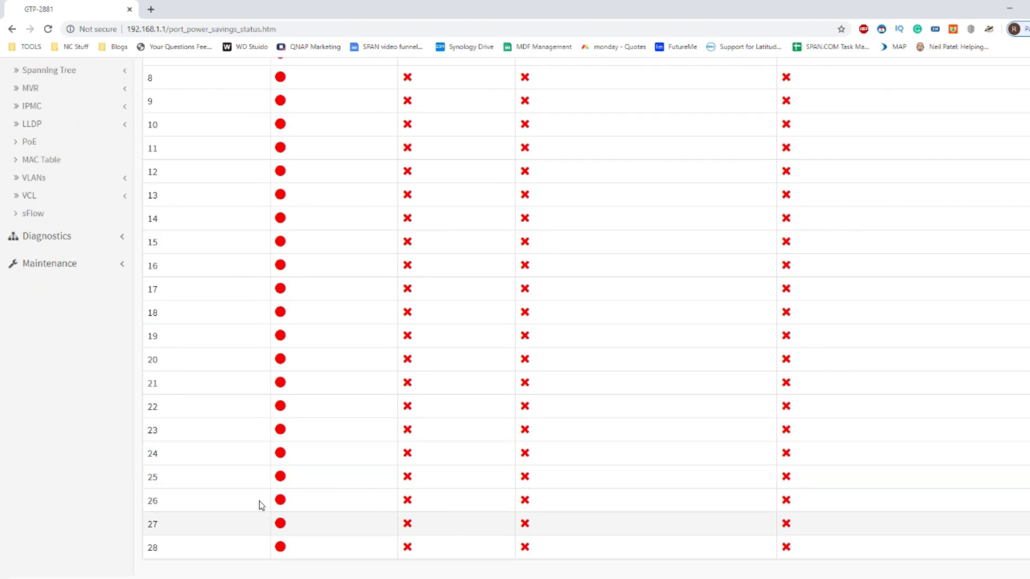
scroll(315, 430, up, 5)
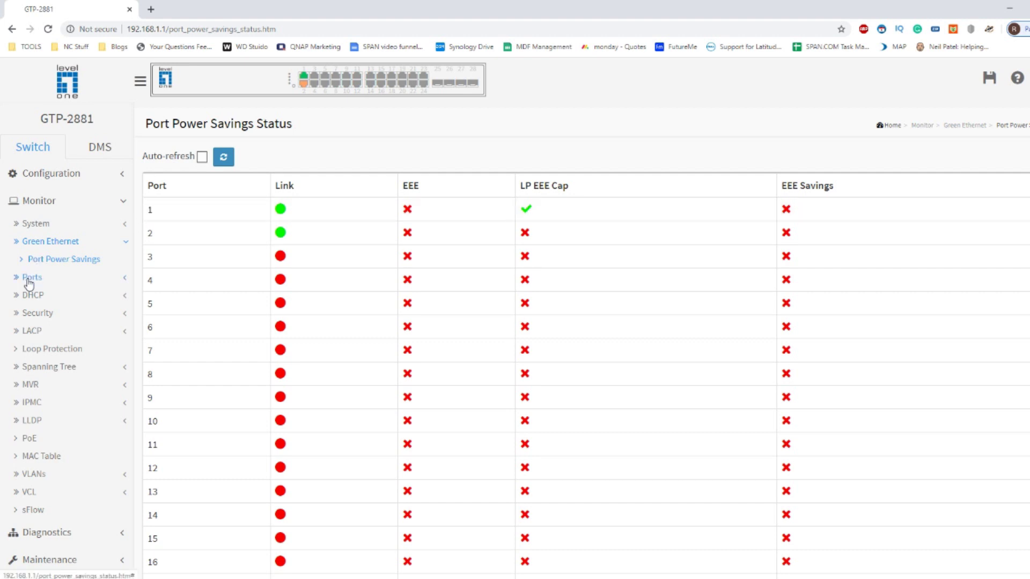
click(29, 279)
click(50, 295)
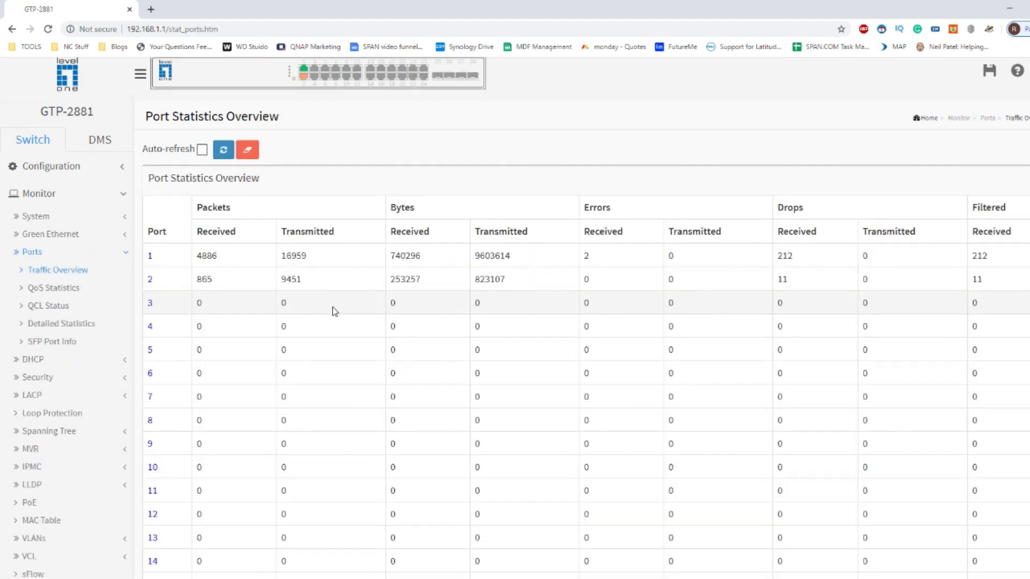
scroll(332, 307, down, 6)
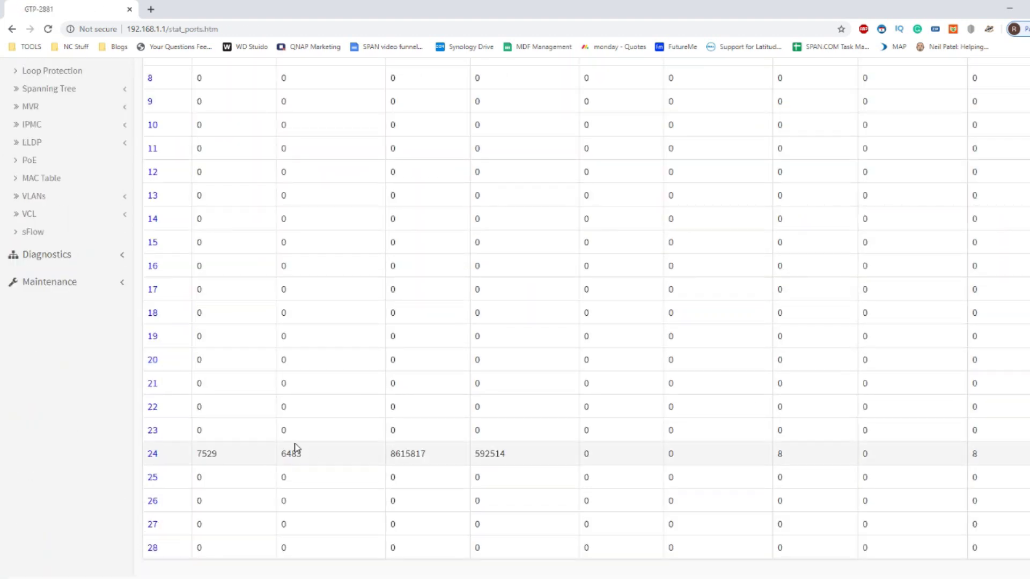
drag(258, 448, 545, 455)
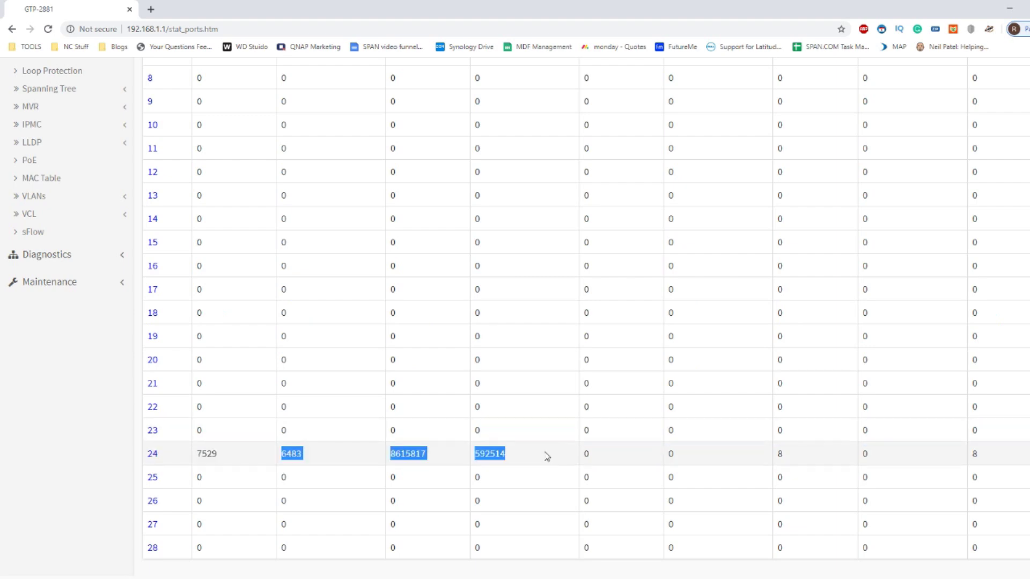
scroll(543, 457, up, 6)
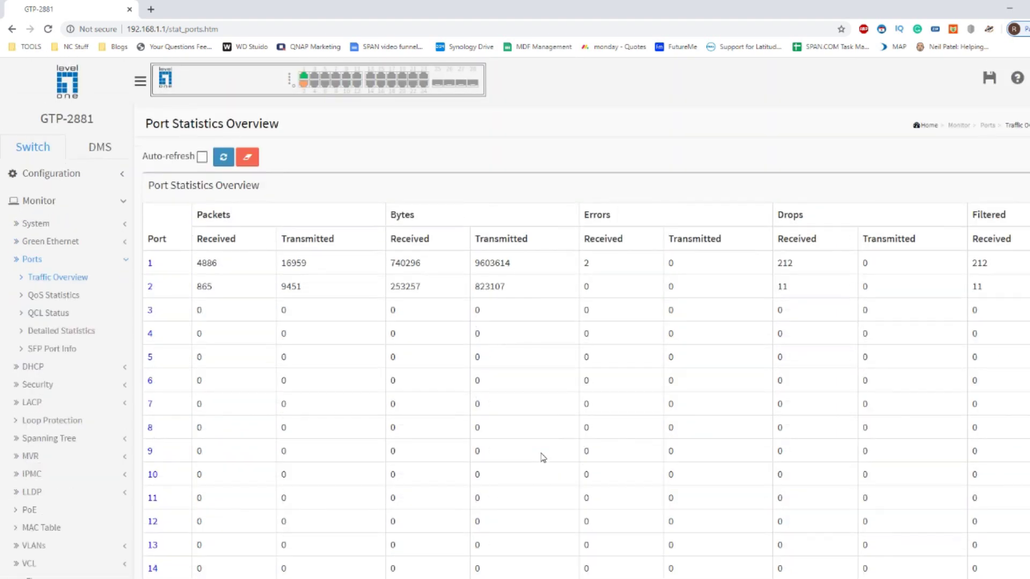
scroll(542, 458, down, 6)
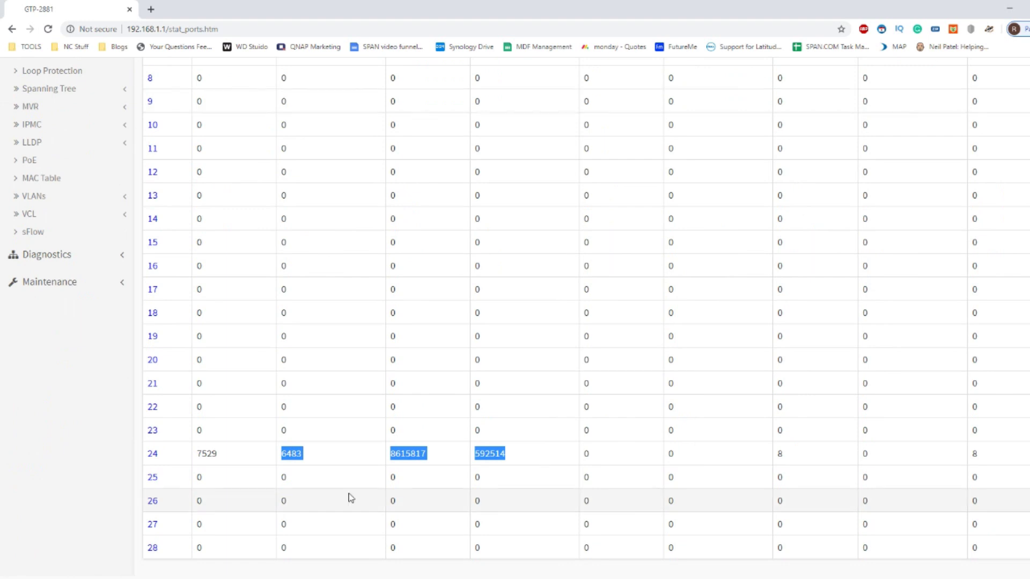
drag(199, 456, 529, 449)
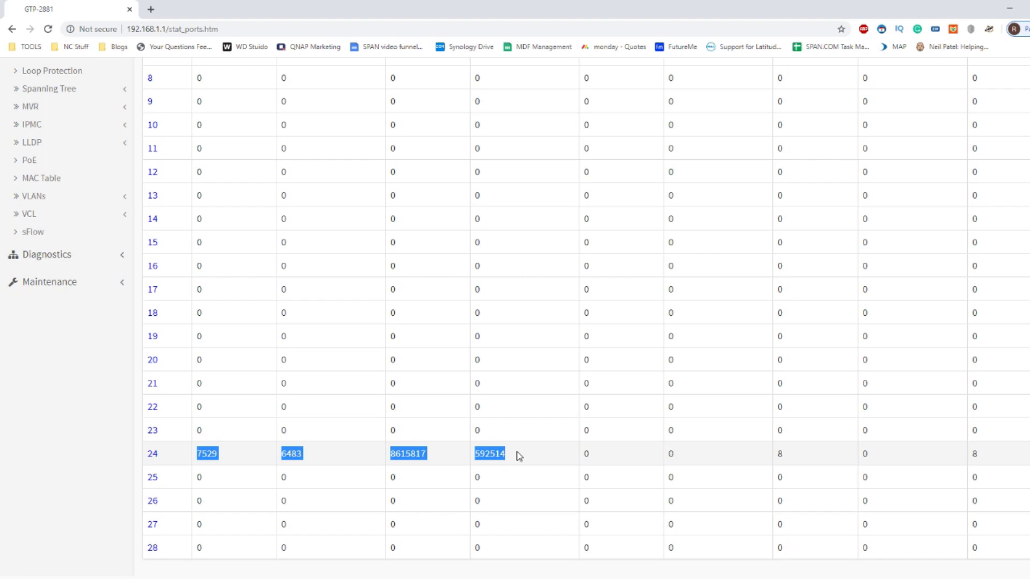
click(519, 456)
scroll(519, 456, up, 6)
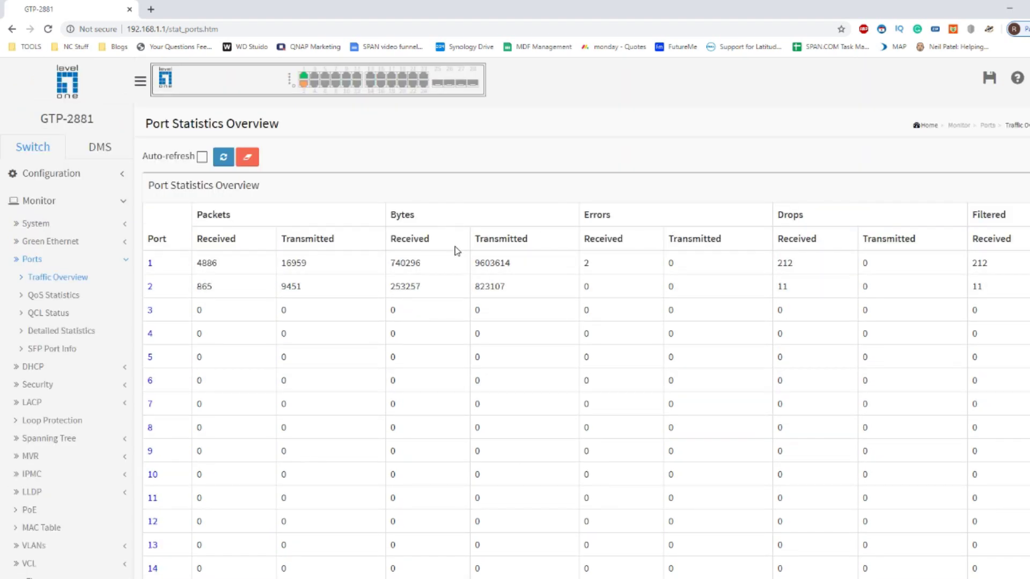
scroll(456, 251, down, 6)
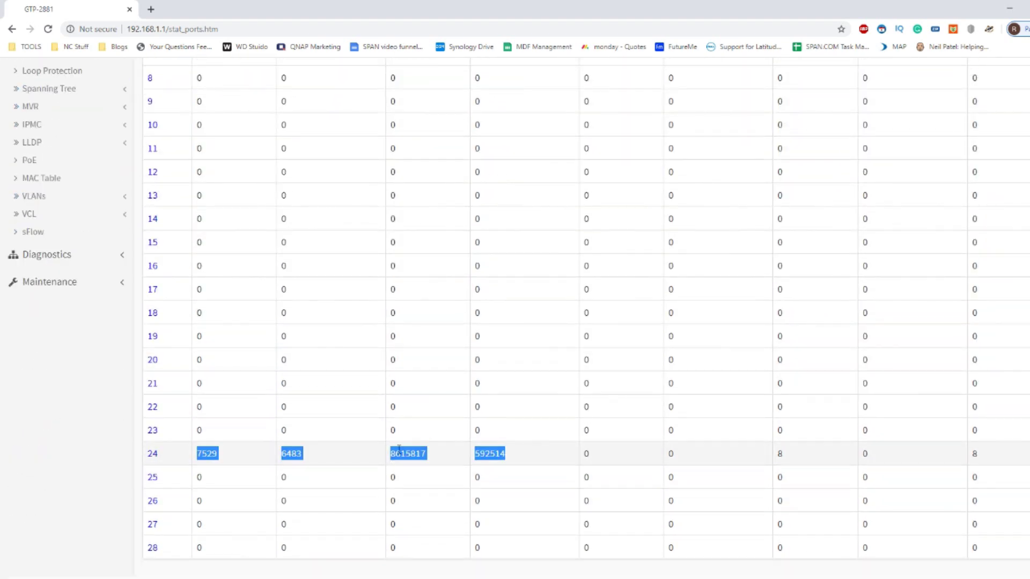
scroll(399, 449, up, 6)
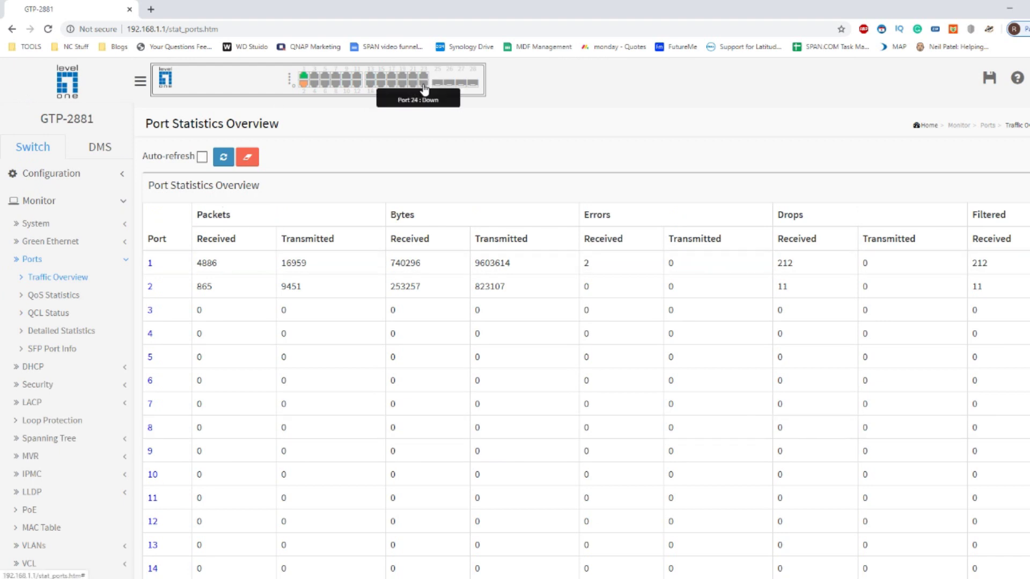
click(52, 297)
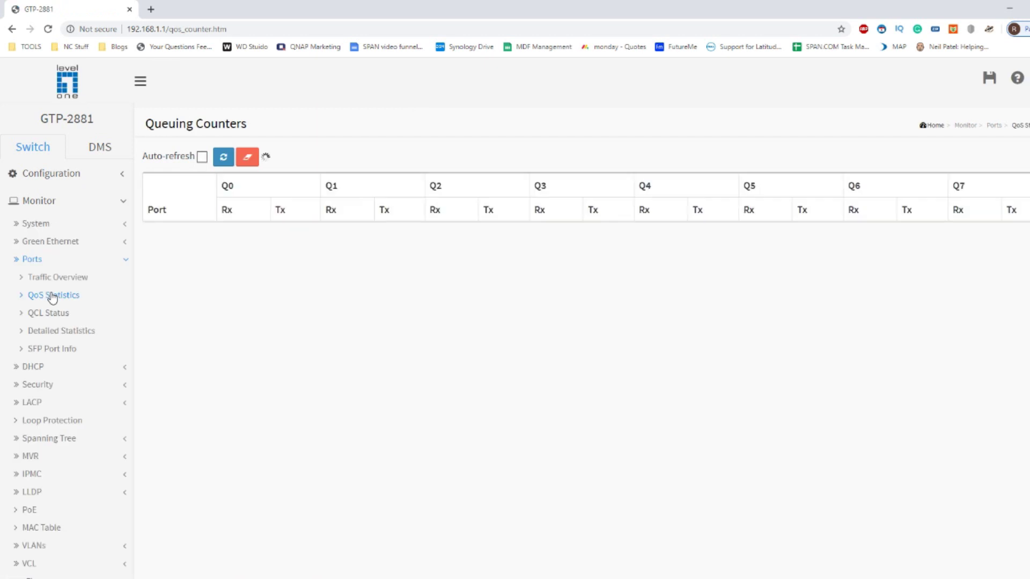
Refresh the QoS queuing counters and view detailed statistics for port 24.
click(22, 297)
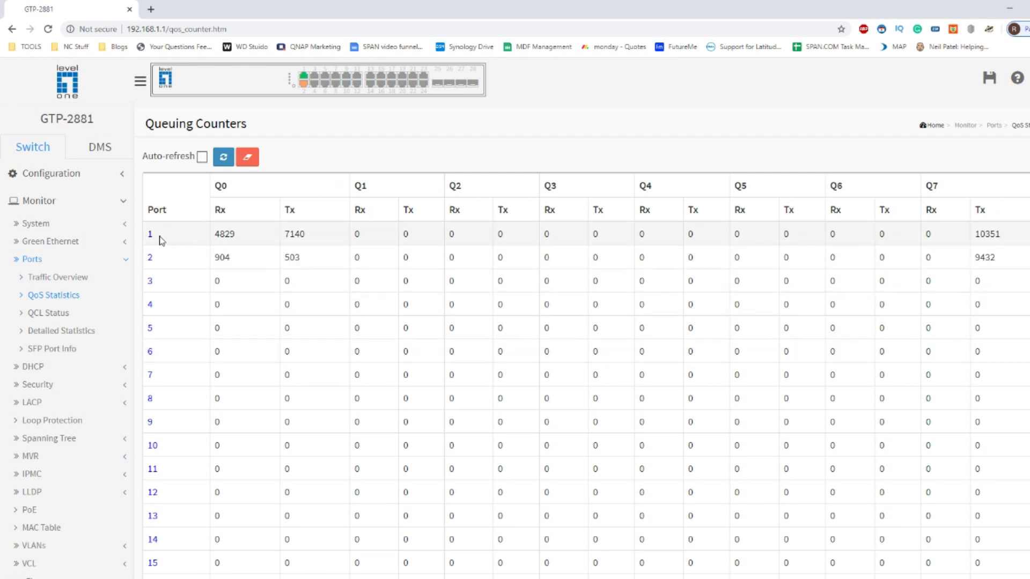
scroll(163, 272, down, 2)
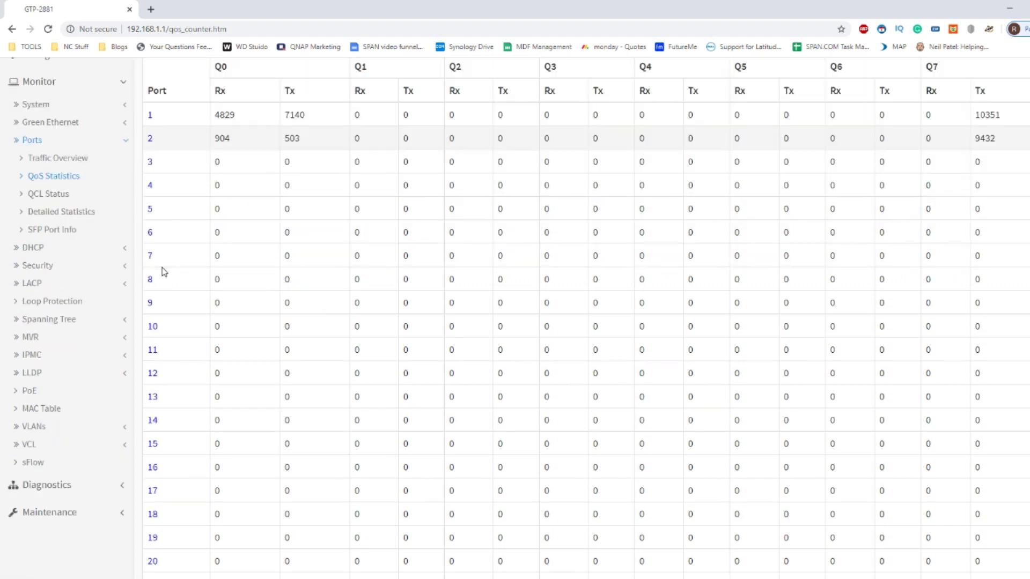
scroll(164, 271, down, 3)
click(156, 458)
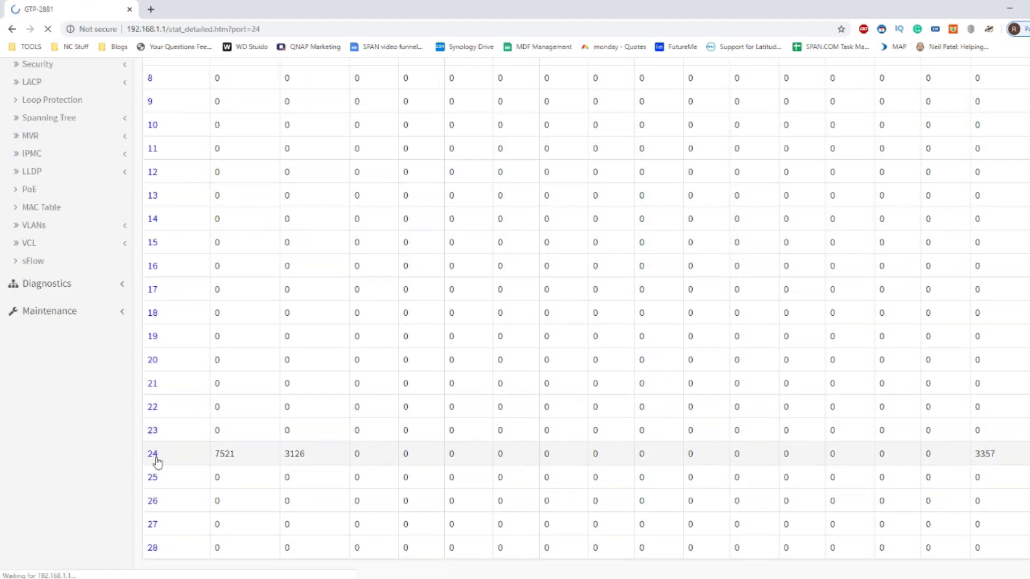
scroll(307, 301, down, 5)
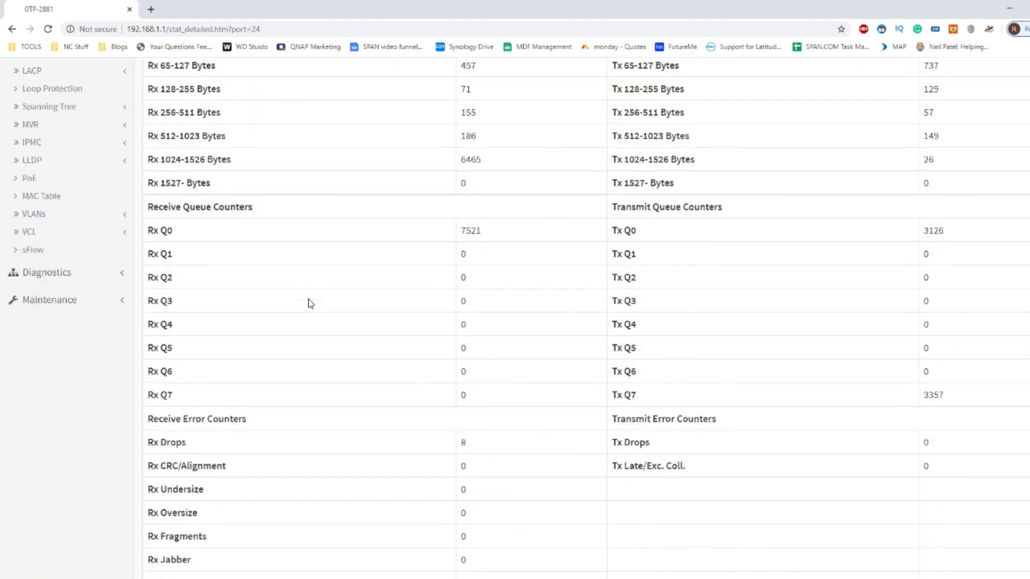
scroll(308, 303, up, 6)
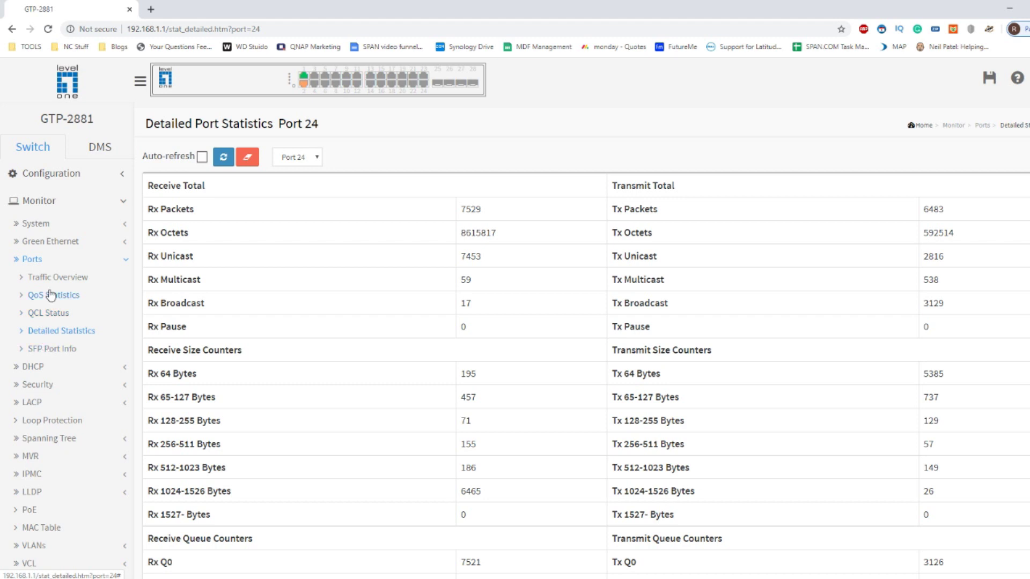
scroll(51, 295, down, 1)
Open DHCP > Server > Statistics with its database, binding and message counters.
click(38, 358)
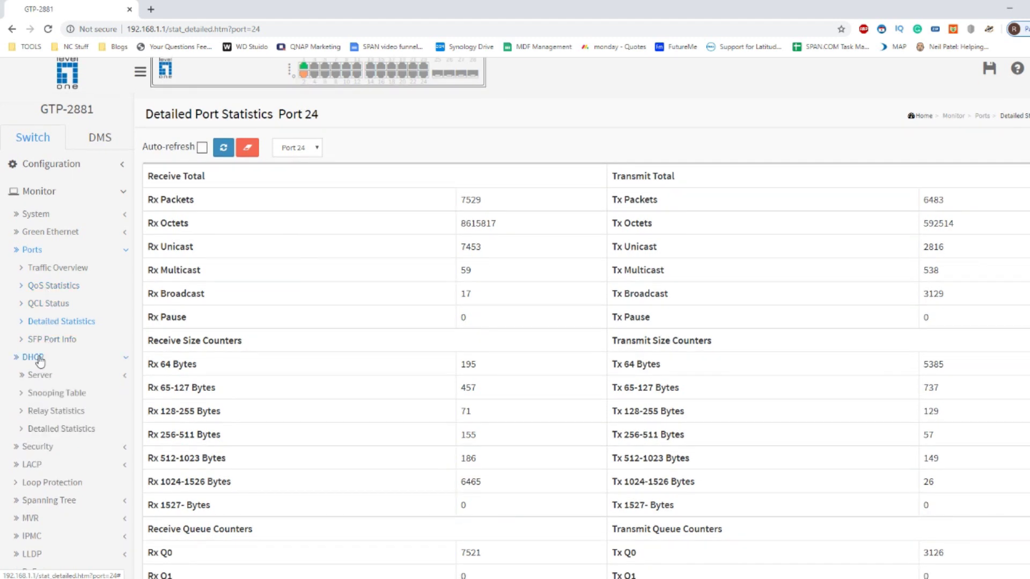
click(40, 374)
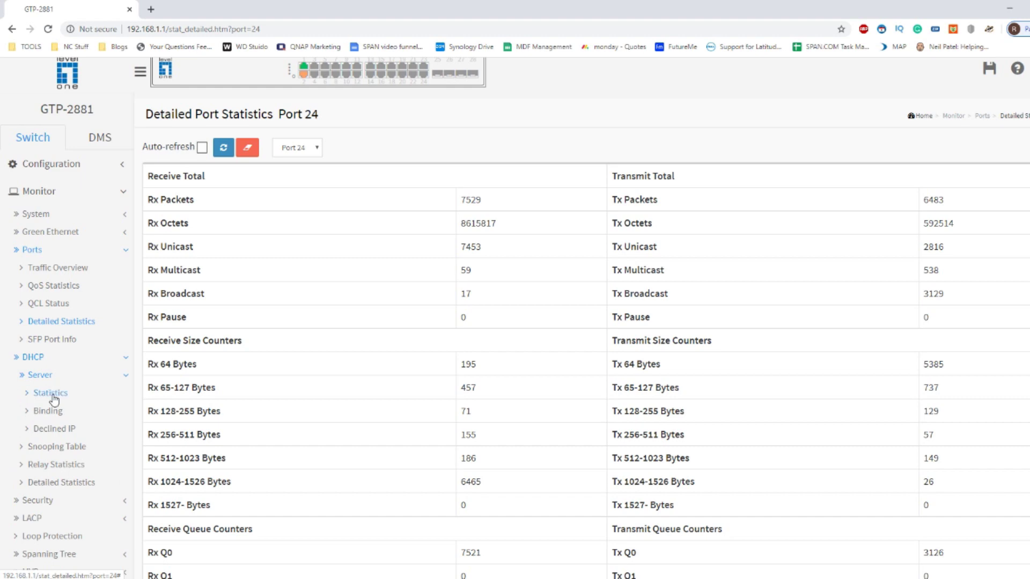
click(50, 393)
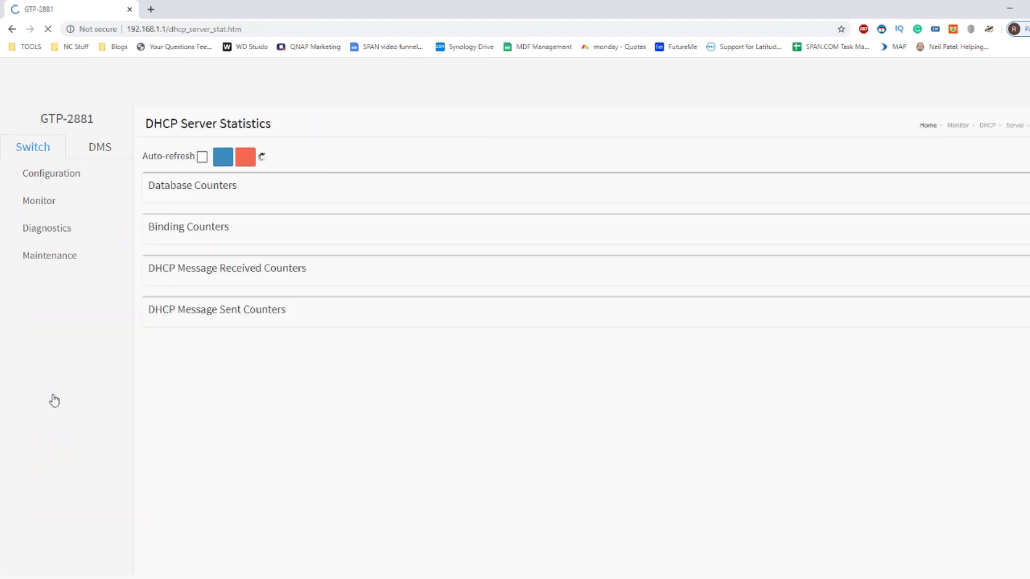
View the DHCP server bindings, declined IP addresses and snooping table.
scroll(337, 328, down, 2)
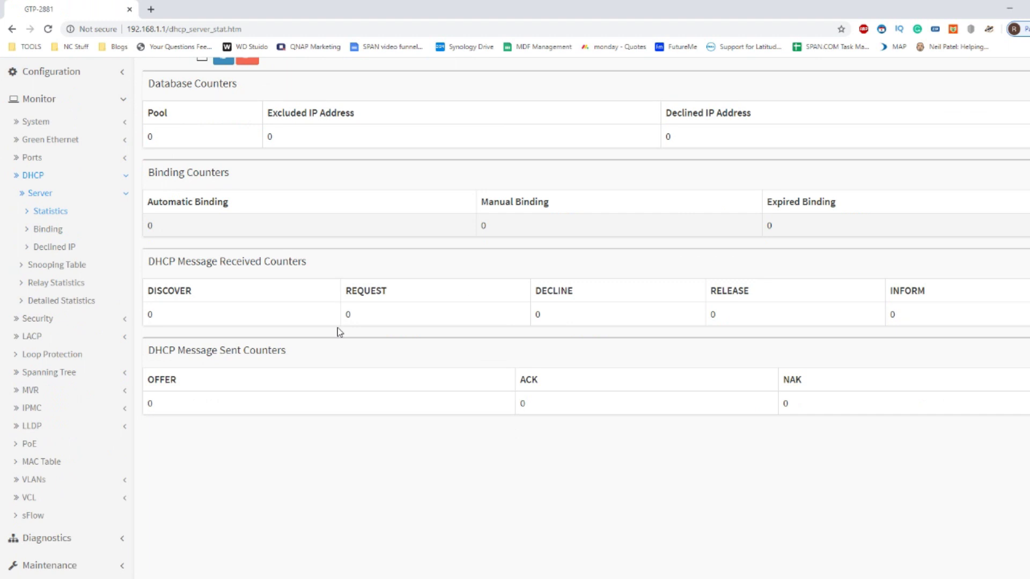
click(48, 229)
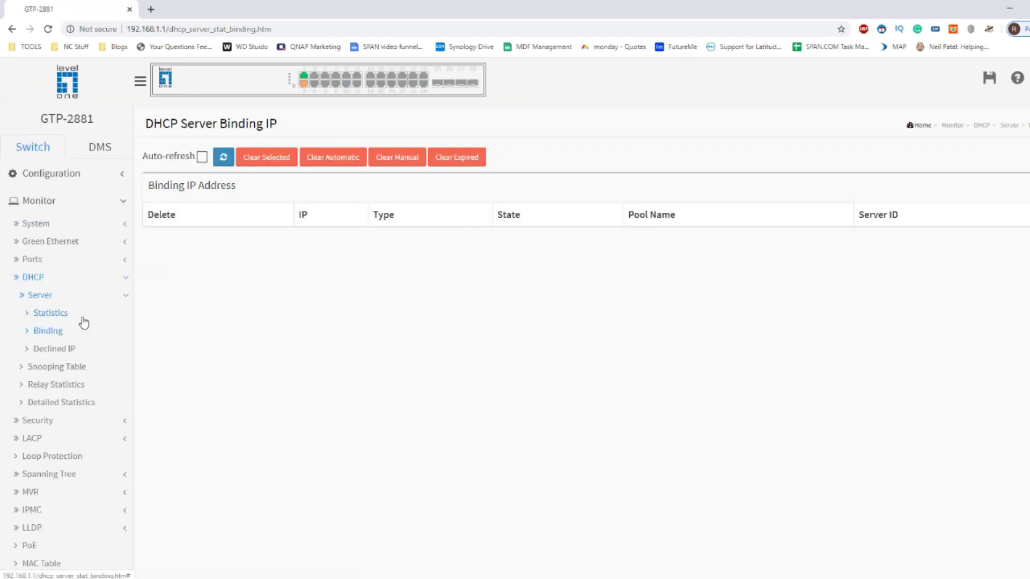
click(54, 350)
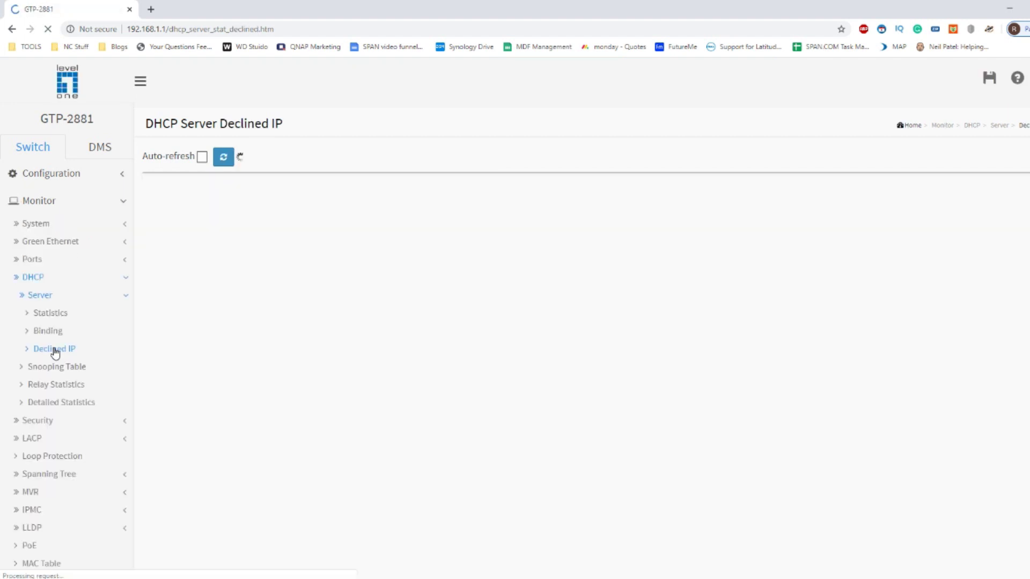
click(47, 366)
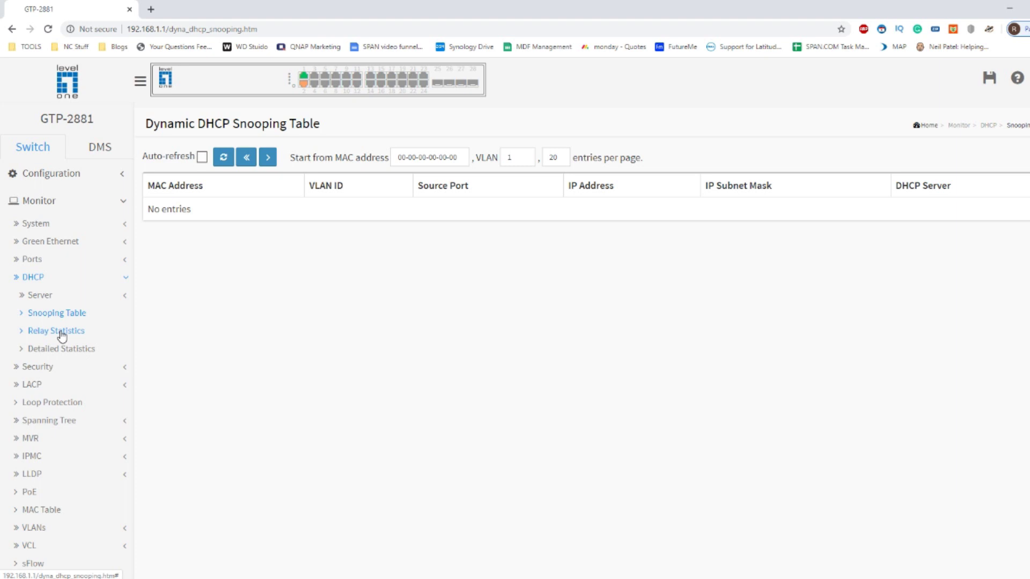
Check DHCP Detailed Statistics for Port 1, all counters at 0.
click(61, 349)
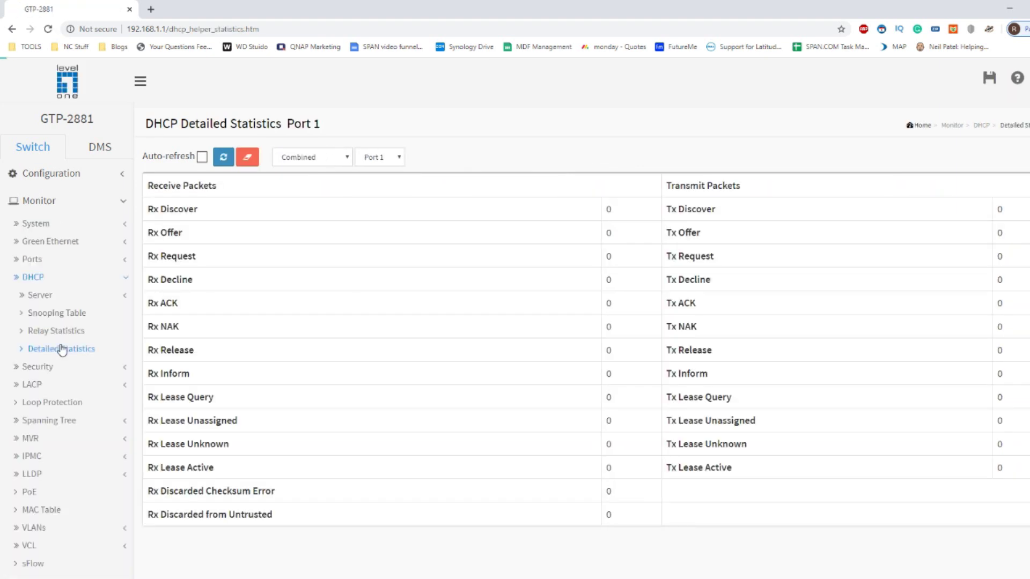
scroll(300, 283, down, 1)
scroll(300, 283, up, 1)
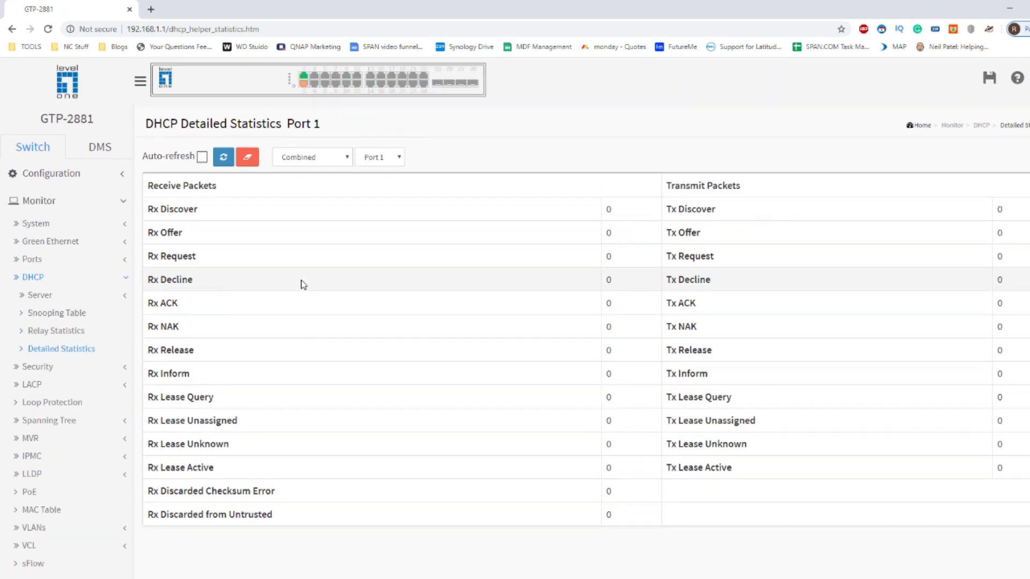
click(38, 368)
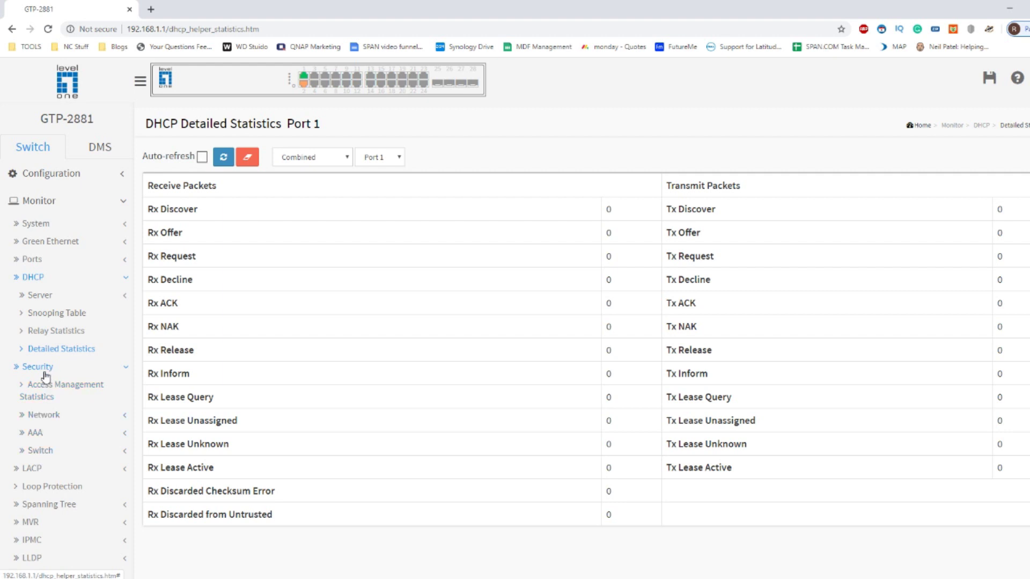
View the access management statistics and the per-port Port Security status.
click(43, 388)
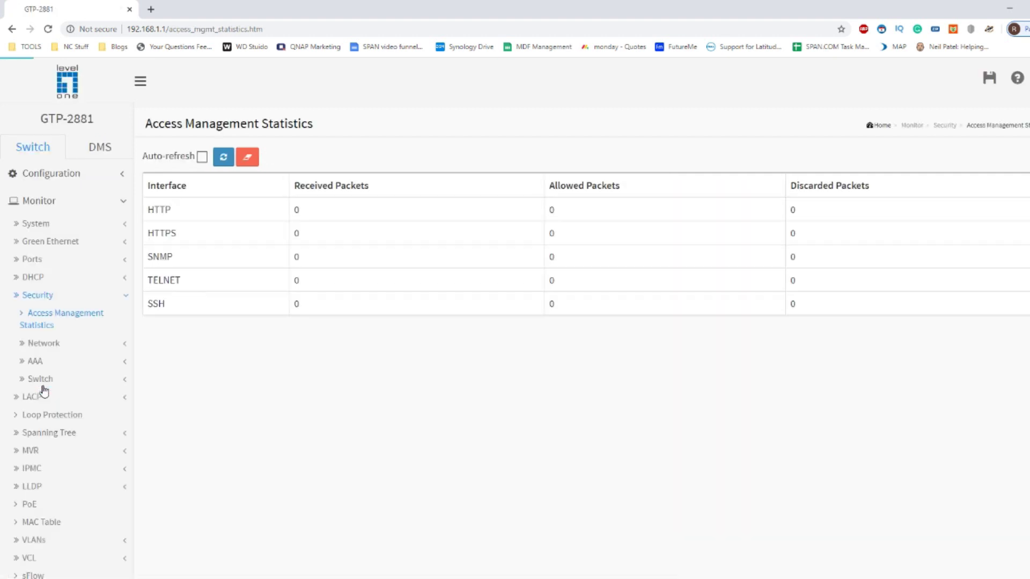
scroll(67, 396, down, 1)
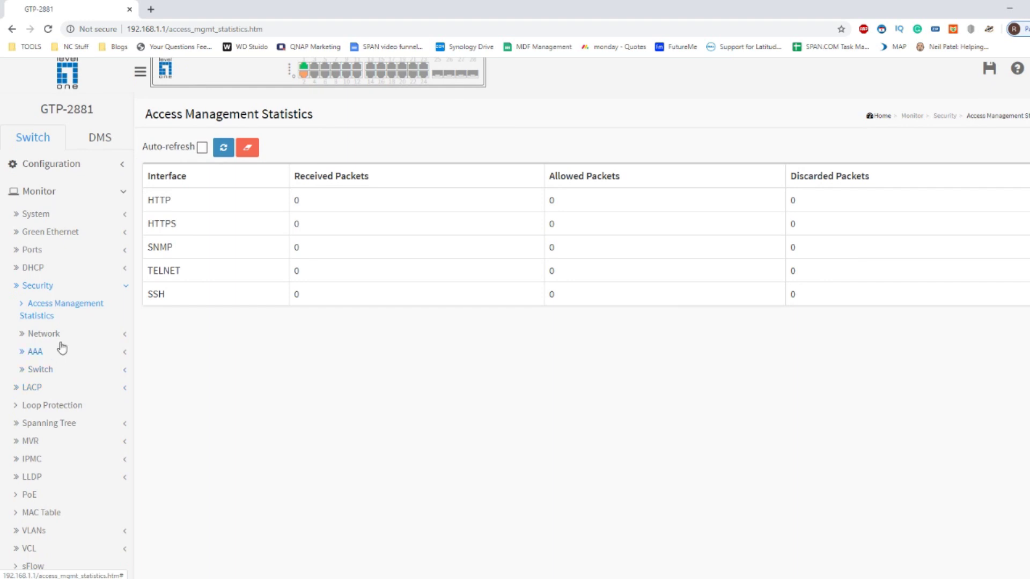
click(60, 336)
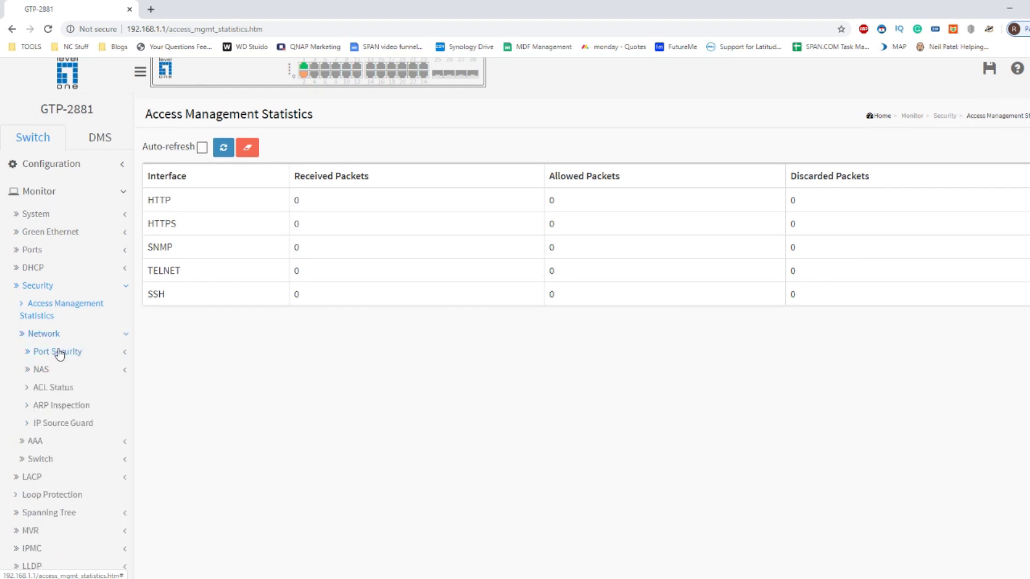
click(60, 353)
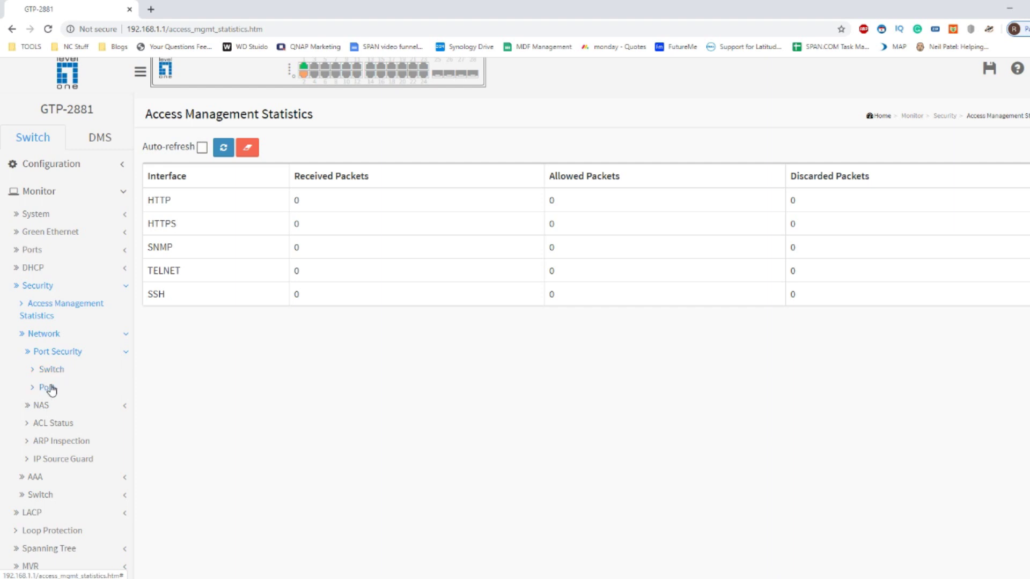
scroll(51, 390, down, 3)
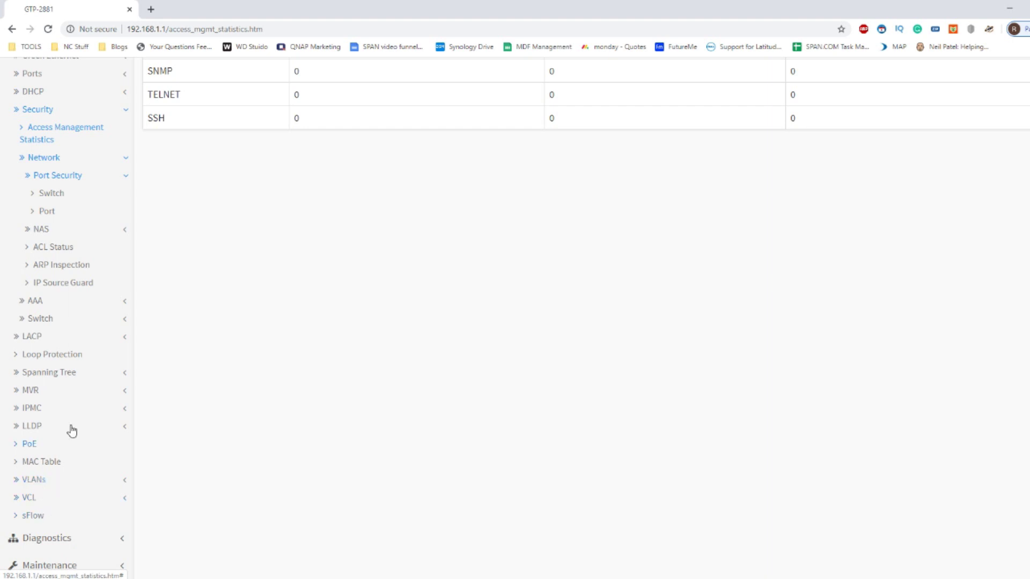
scroll(91, 355, up, 3)
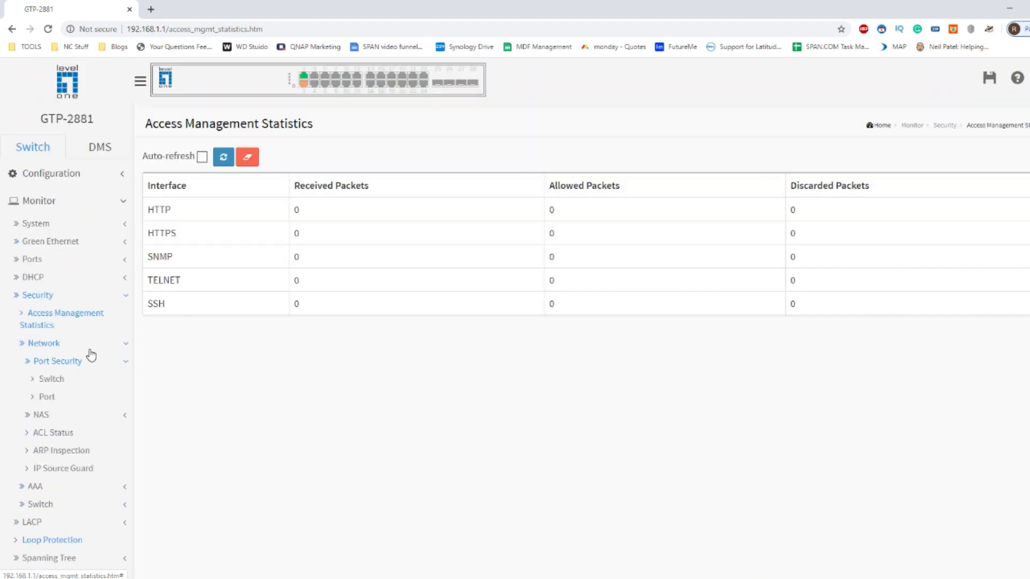
click(58, 400)
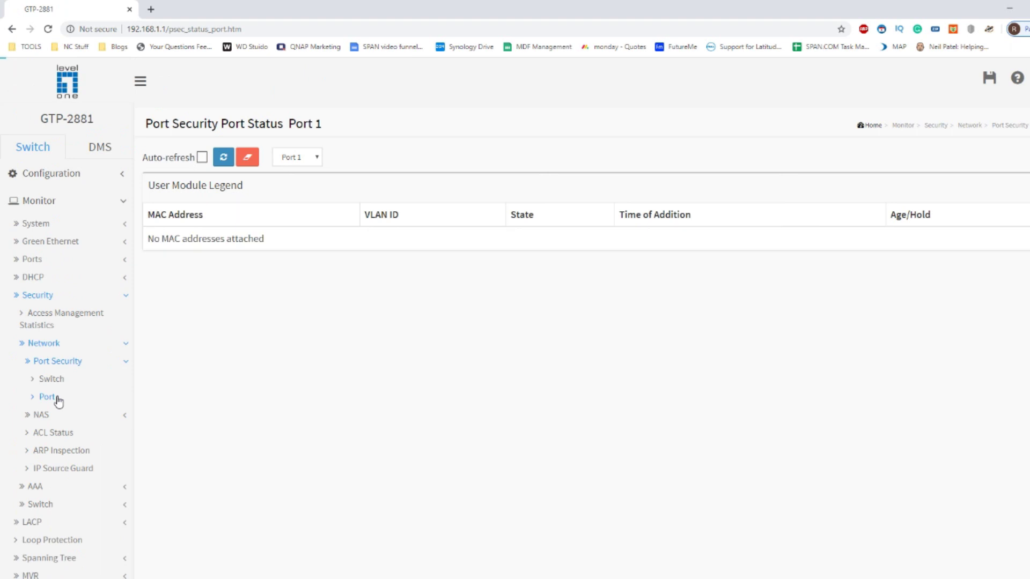
double_click(248, 240)
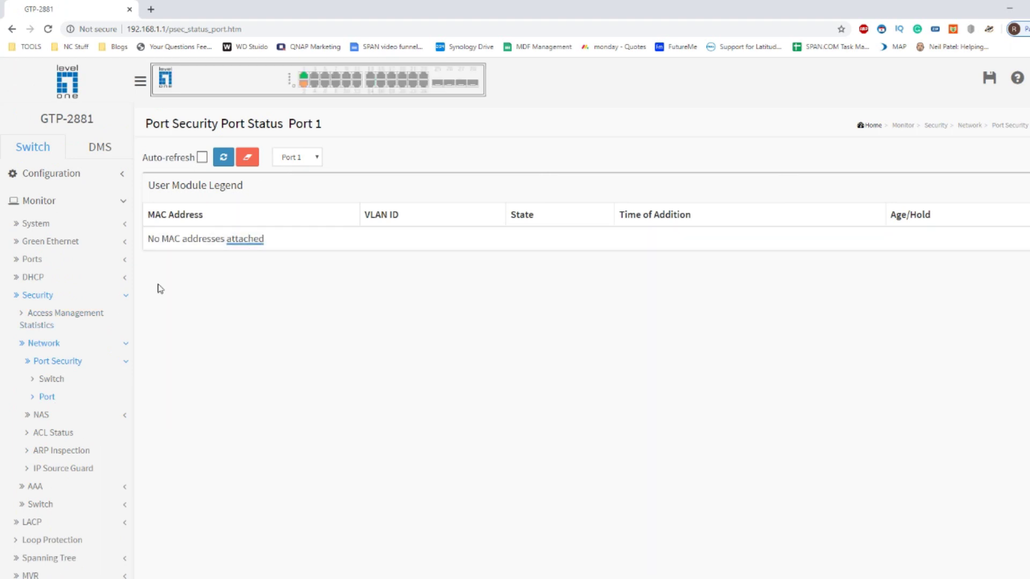
scroll(158, 288, down, 3)
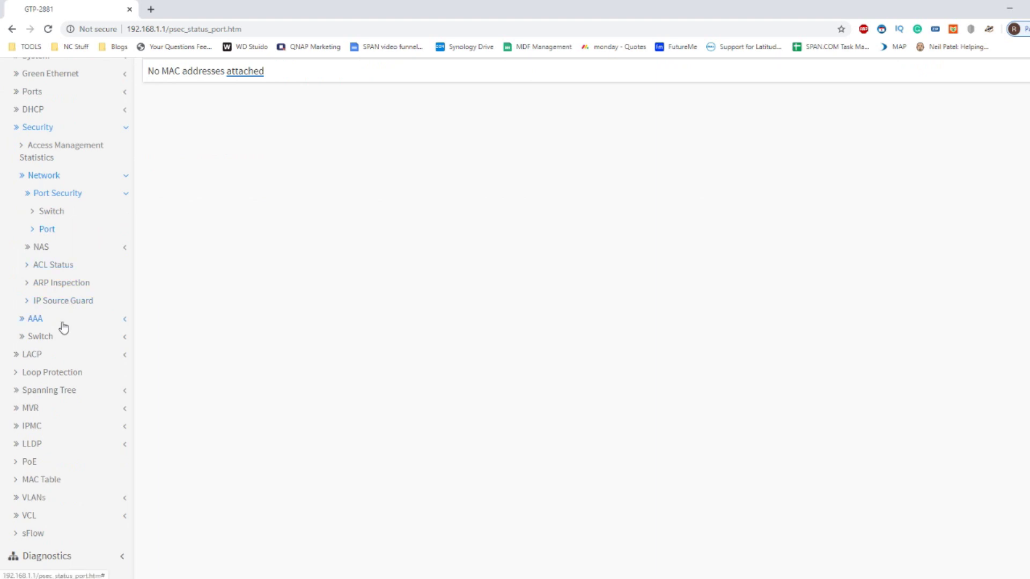
Review the LACP Port Status and Port Statistics tables.
click(53, 355)
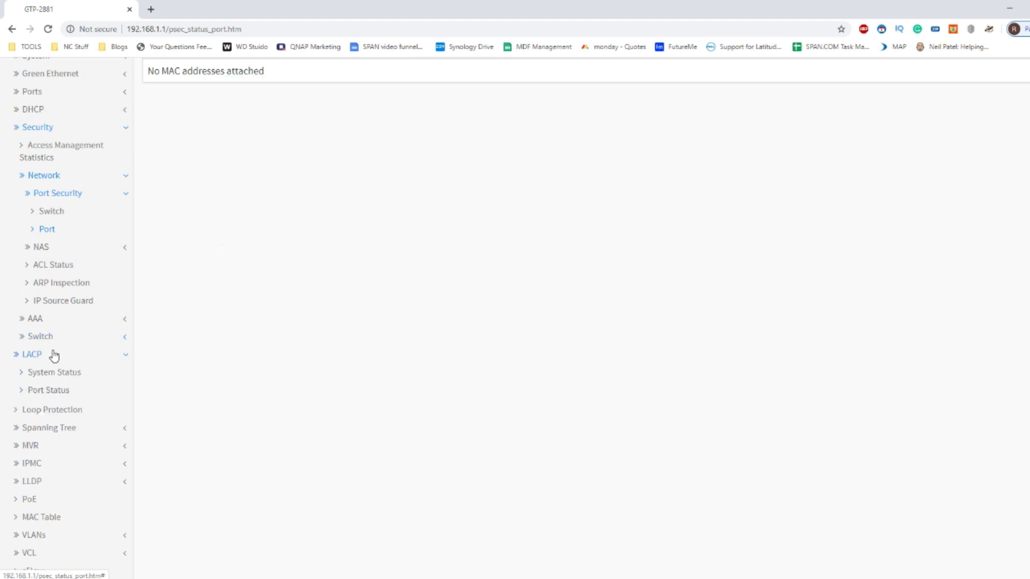
click(49, 399)
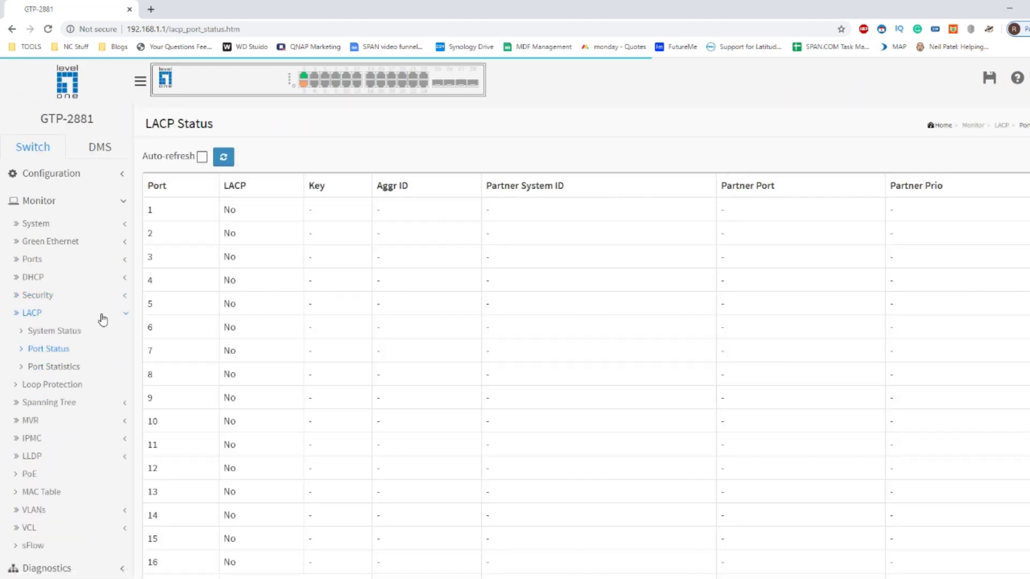
scroll(287, 262, down, 5)
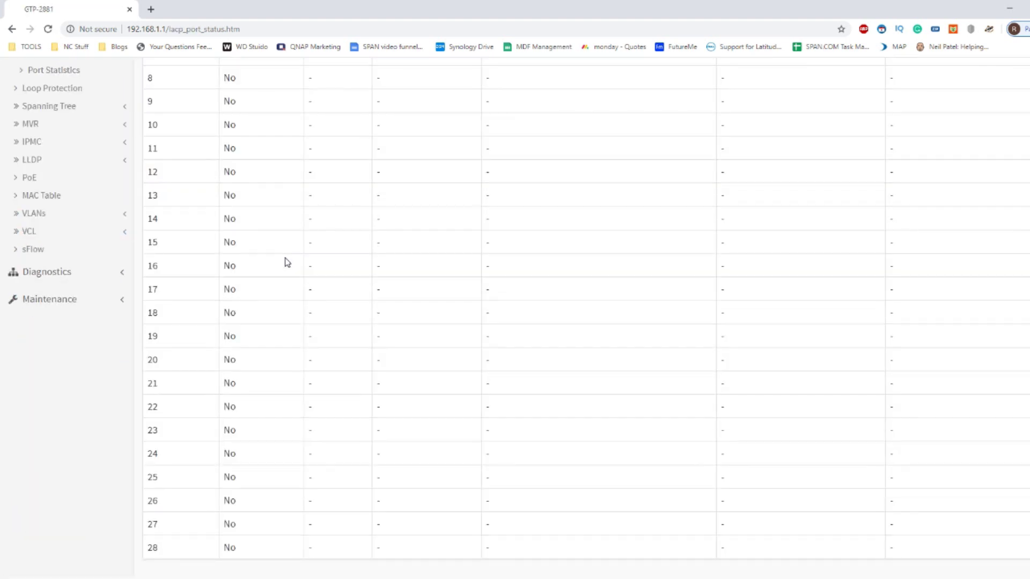
scroll(288, 262, up, 5)
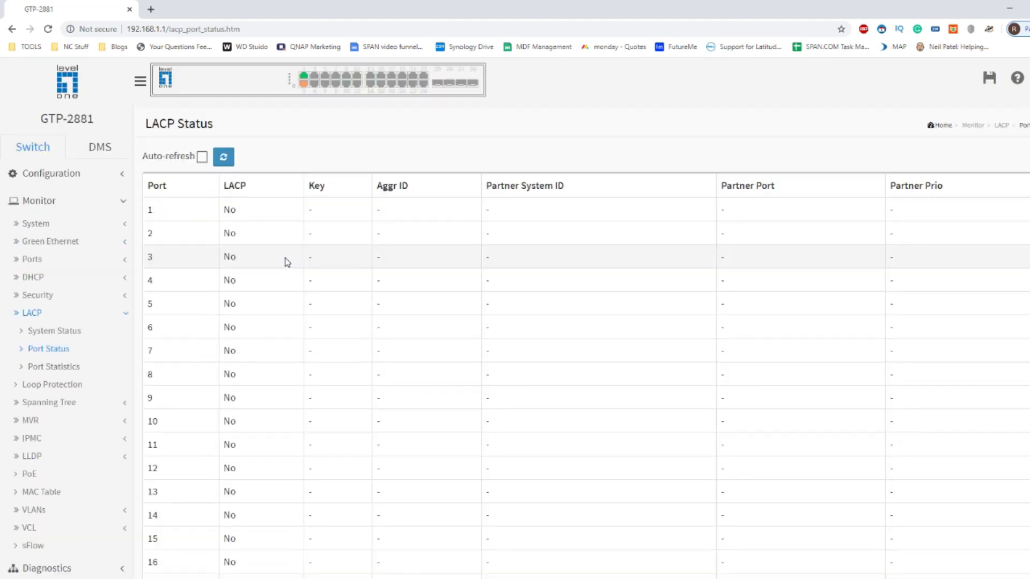
click(55, 367)
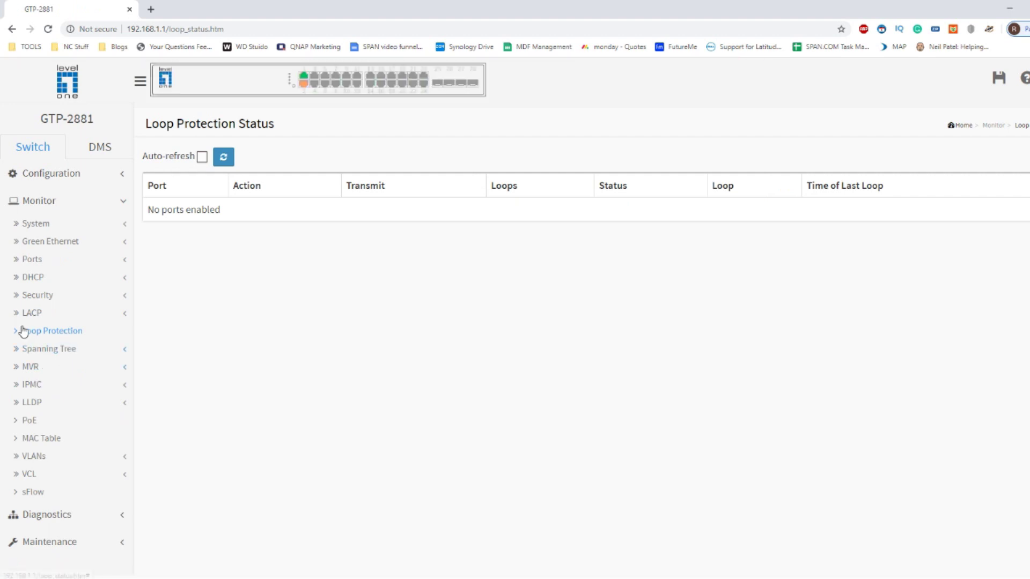
Reload Loop Protection status, then view the Spanning Tree Bridge Status.
click(18, 331)
click(46, 349)
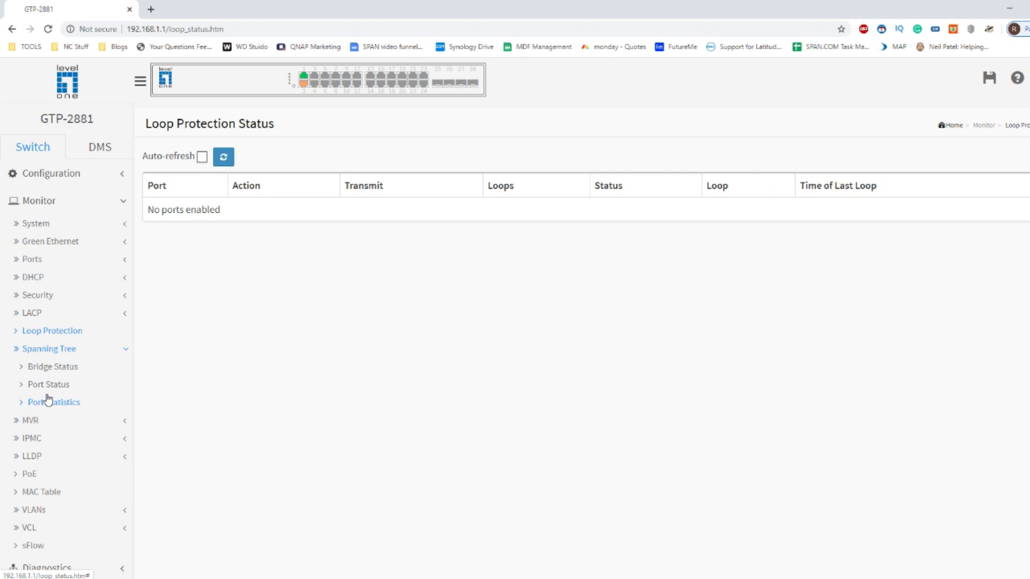
click(55, 368)
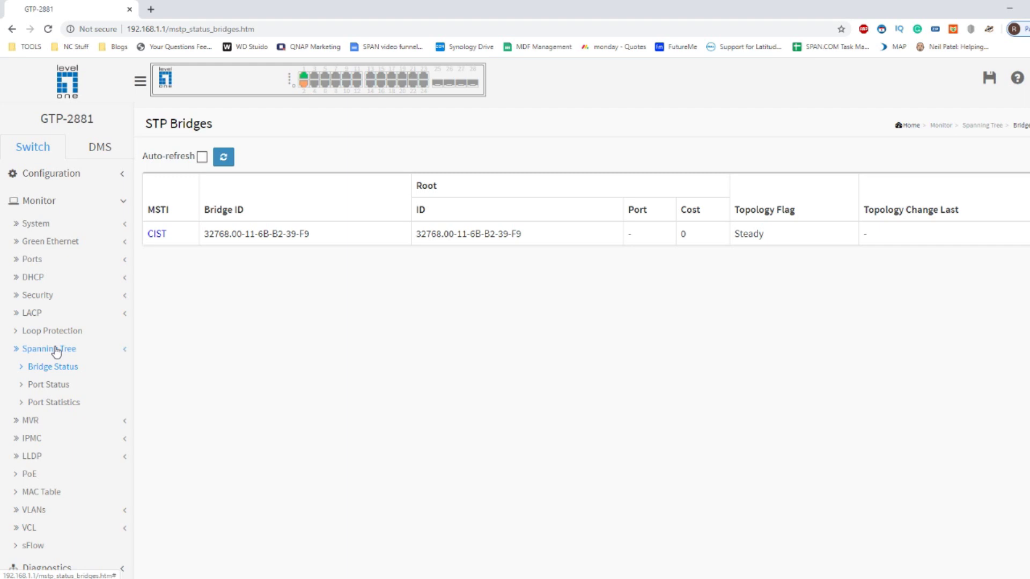
click(55, 350)
click(55, 350)
Review STP Port Status with ports 1 and 2 forwarding, then switch to DMS.
click(57, 384)
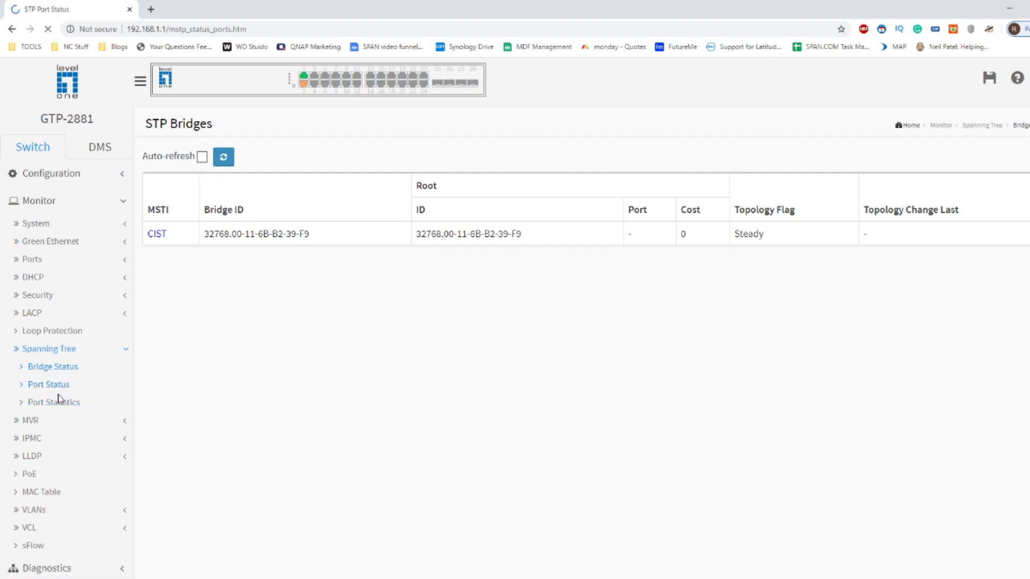
scroll(292, 259, down, 5)
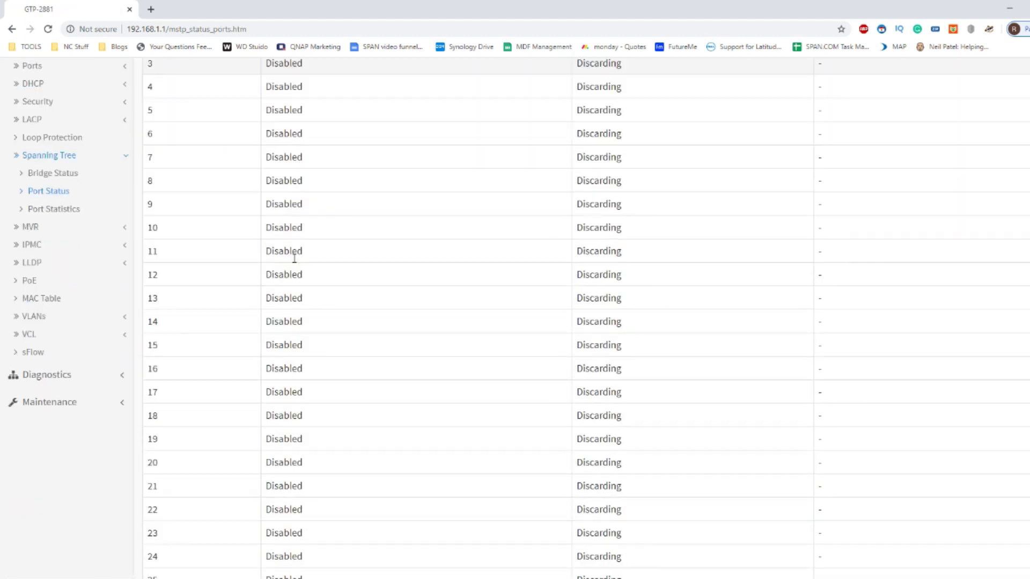
scroll(293, 259, up, 5)
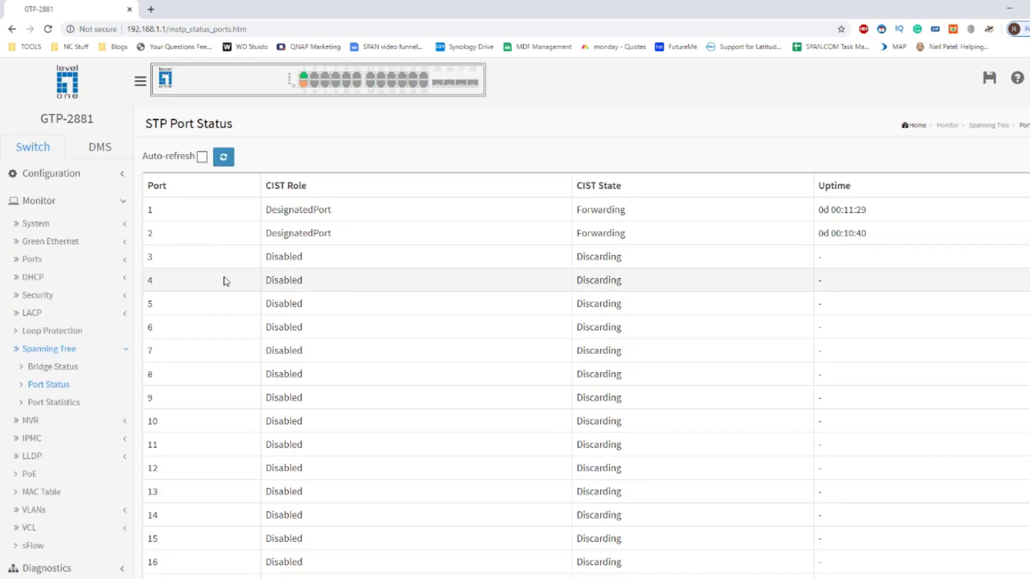
scroll(96, 354, down, 3)
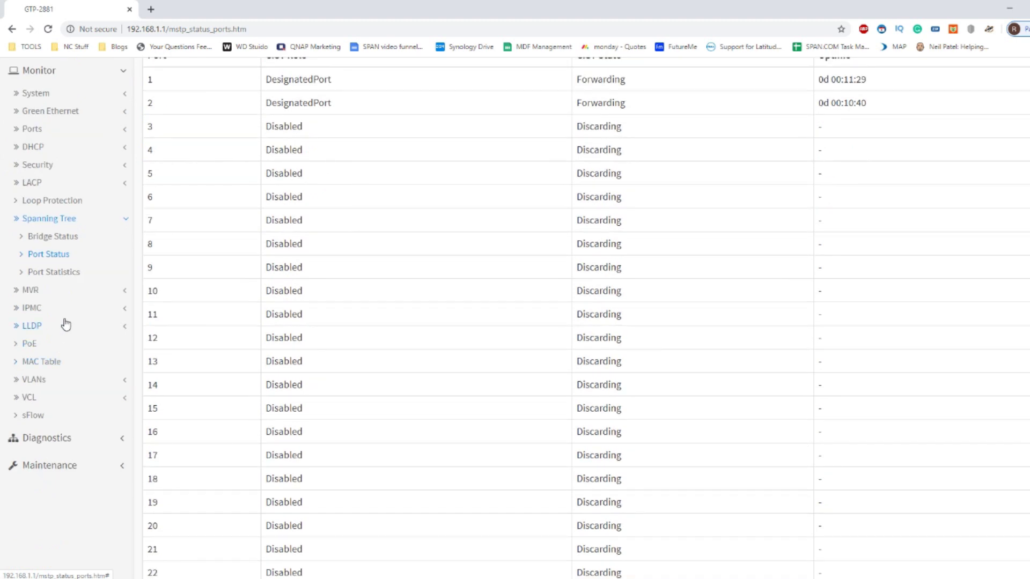
scroll(67, 329, up, 3)
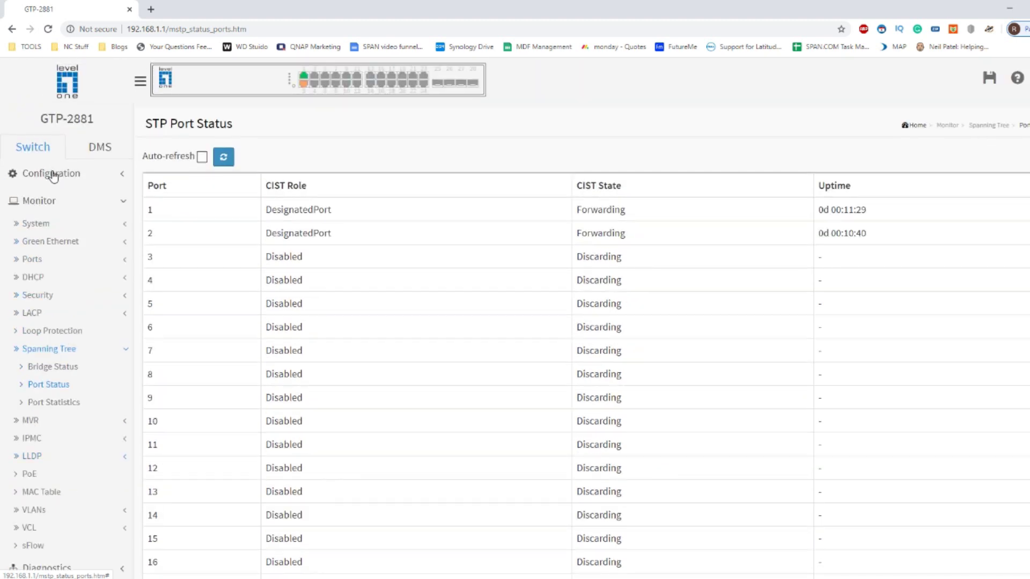
click(93, 148)
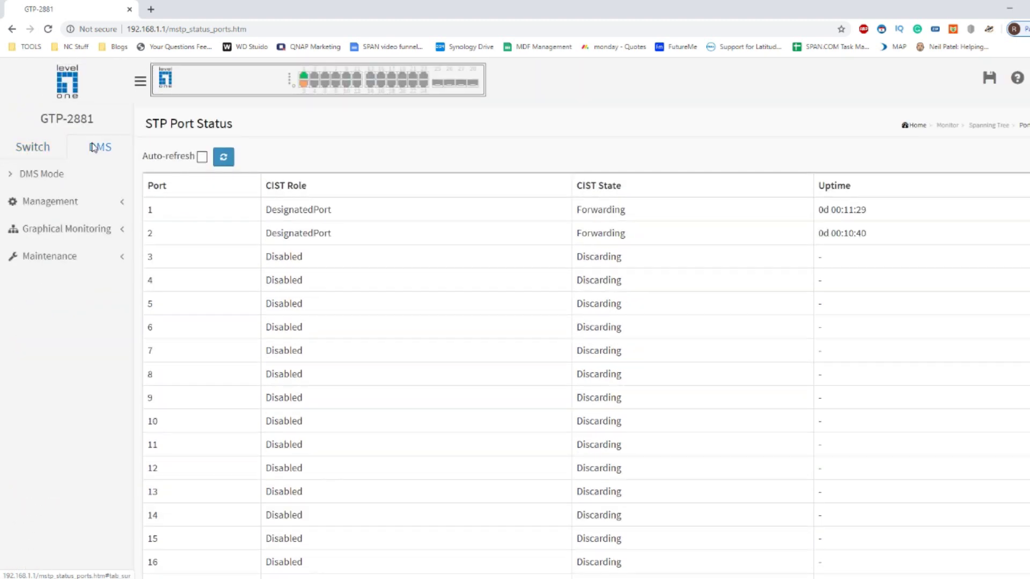
In Topology View, inspect camera 192.168.1.64's bandwidth chart and device details.
click(62, 229)
click(58, 256)
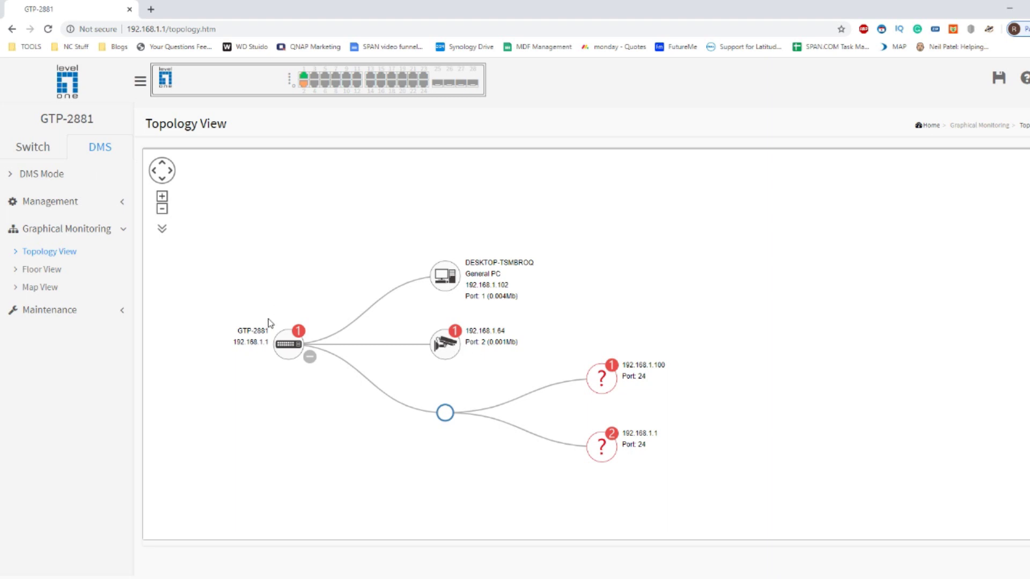
click(444, 343)
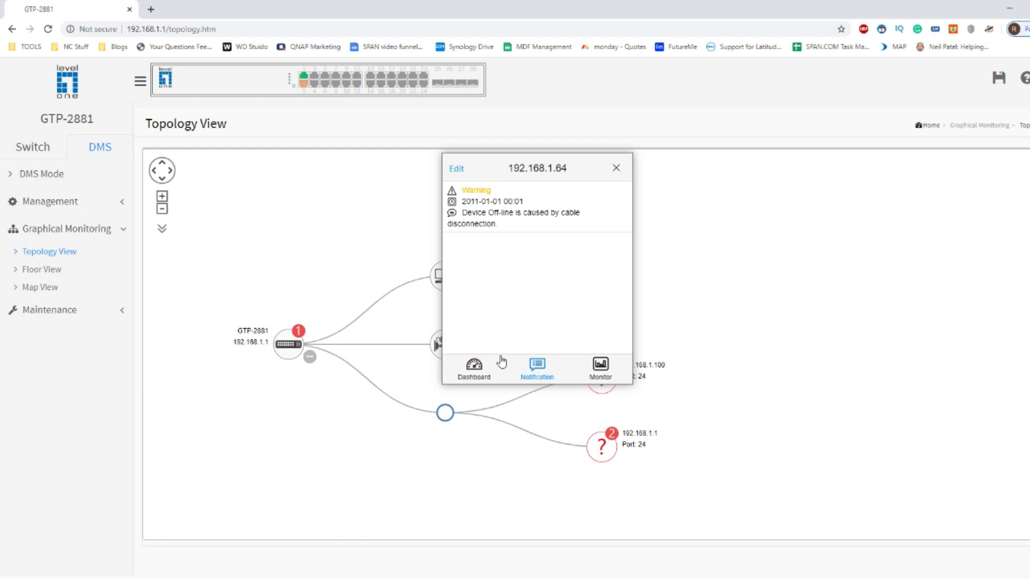
click(604, 371)
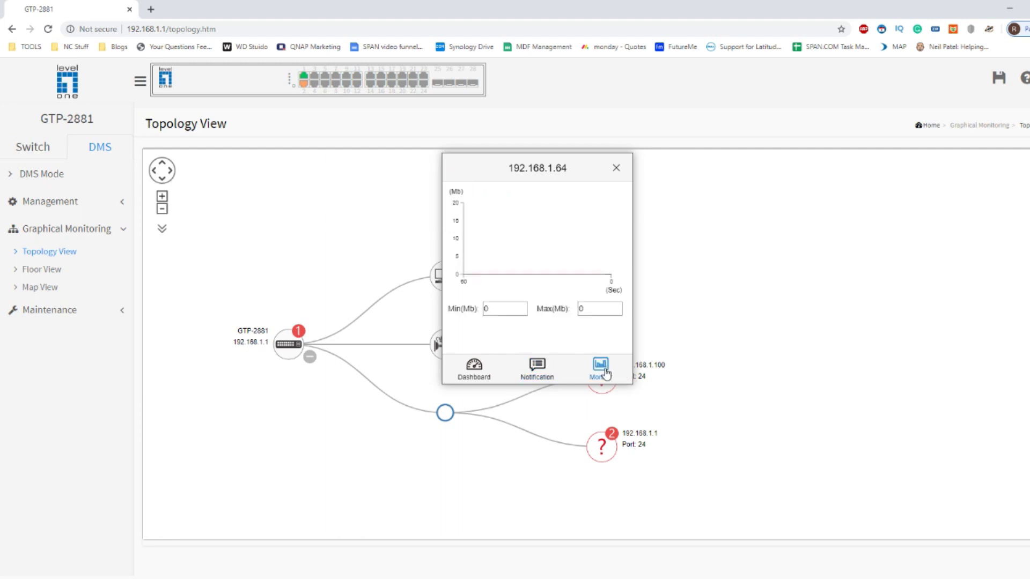
click(474, 368)
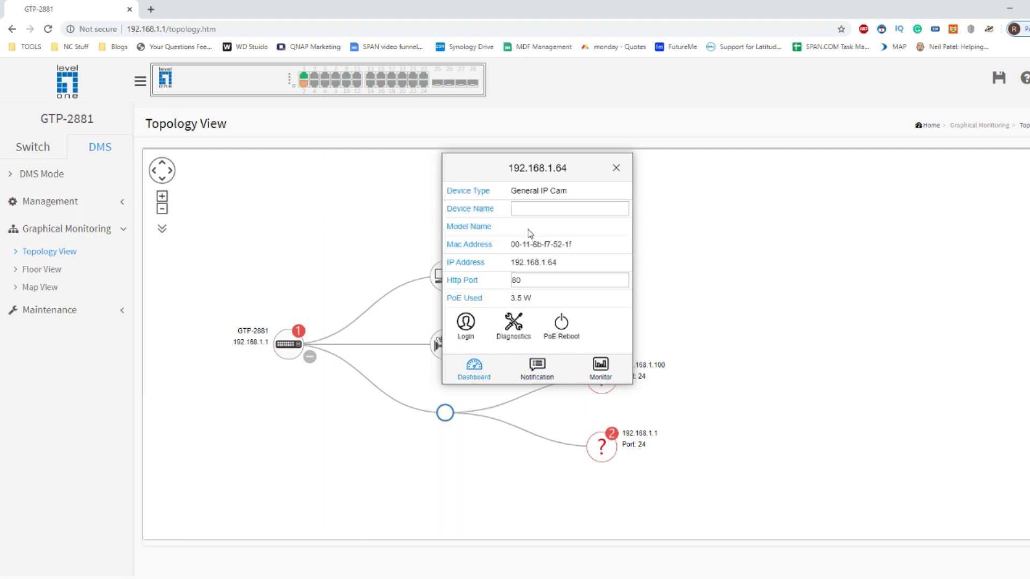
double_click(535, 262)
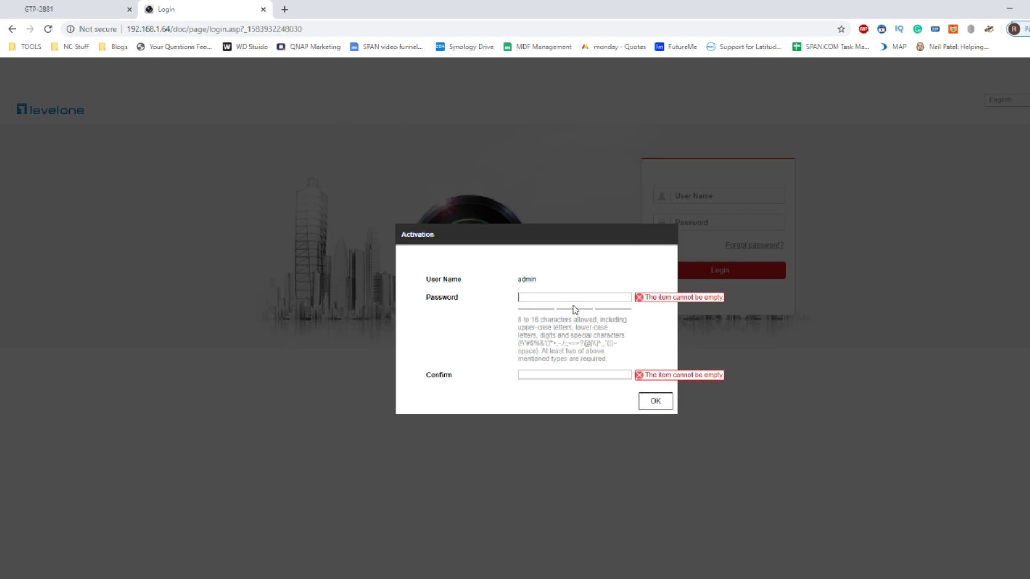
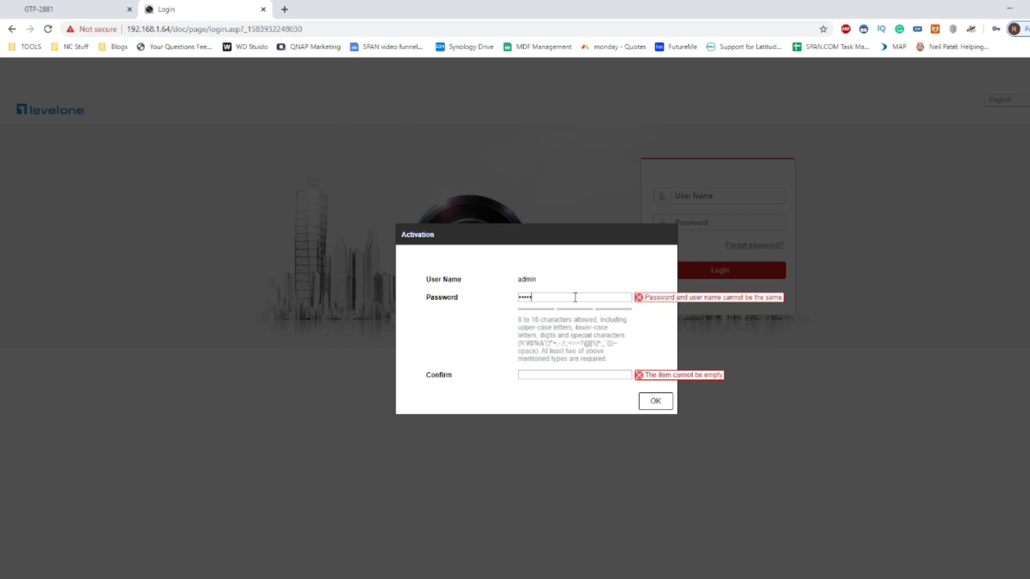
Enter and confirm a new activation password for the IP camera.
key(Tab)
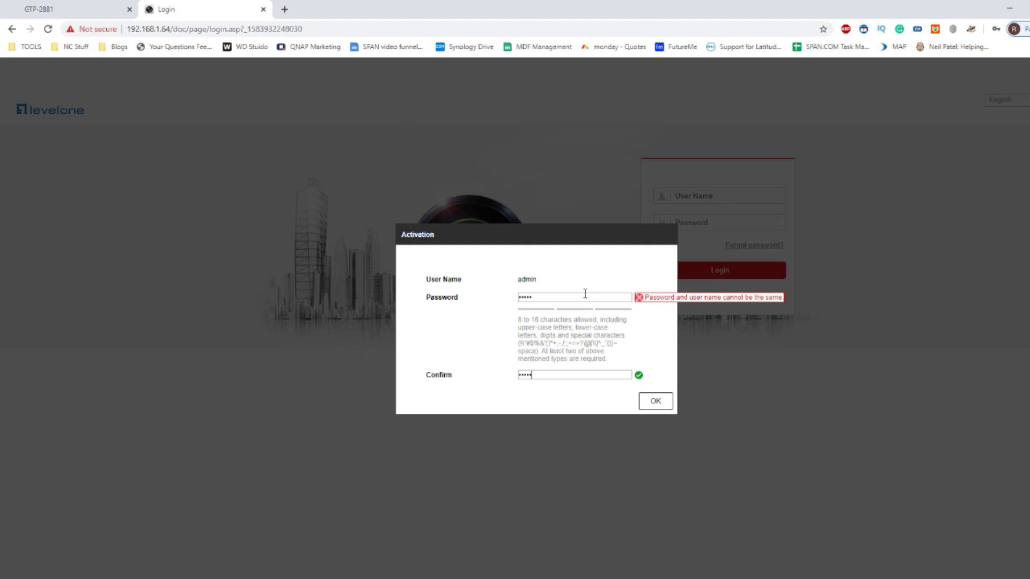
click(657, 403)
drag(534, 295, 487, 294)
text(••)
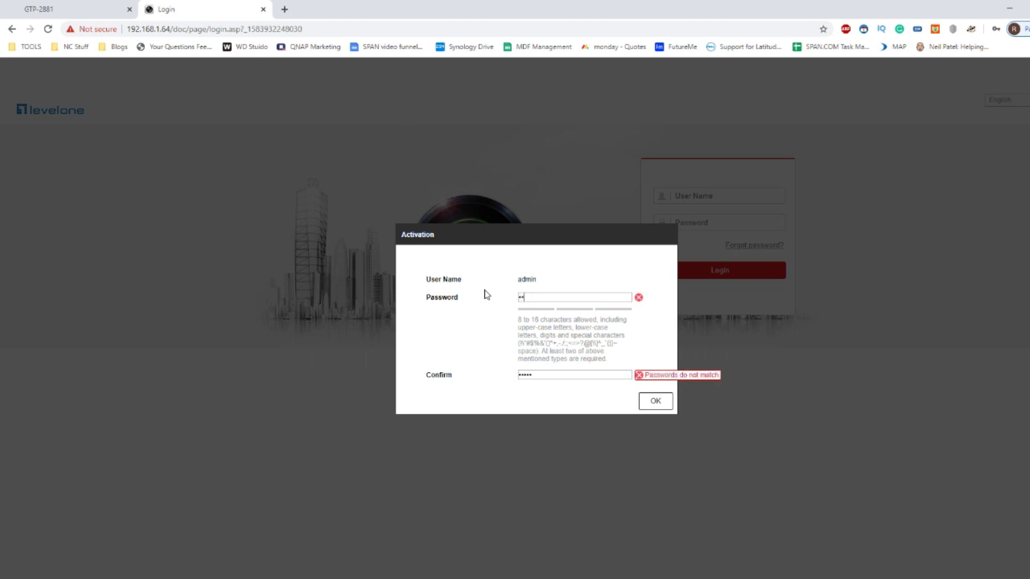
key(Tab)
text(••••••••)
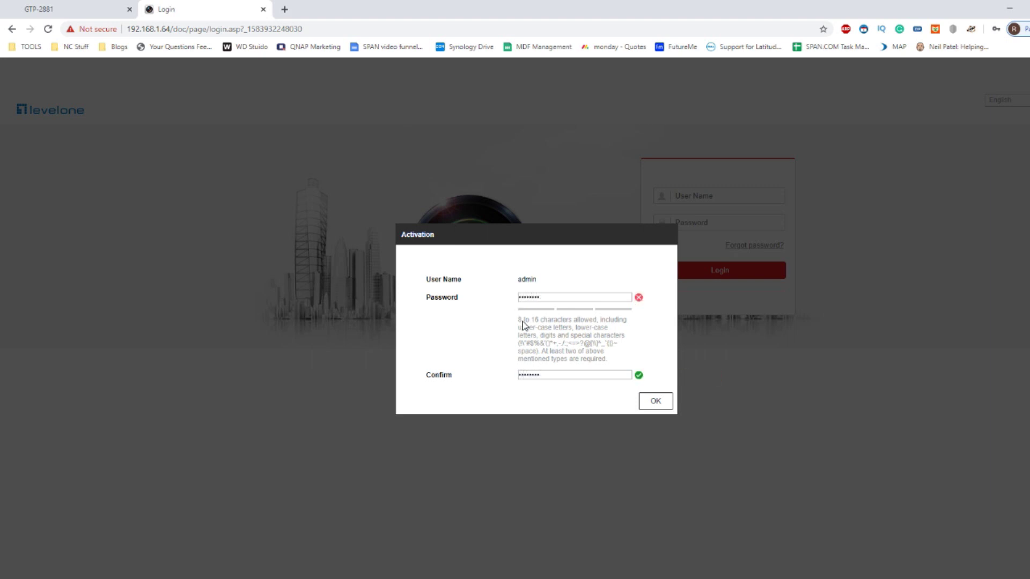
click(668, 400)
Lengthen the password, confirm activation, skip security questions and close the camera tab.
click(568, 297)
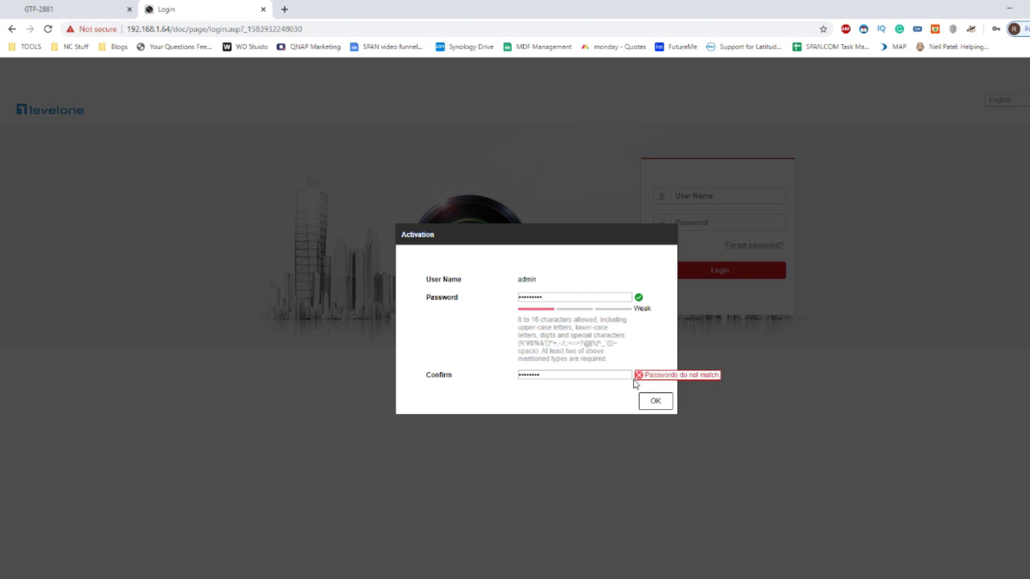
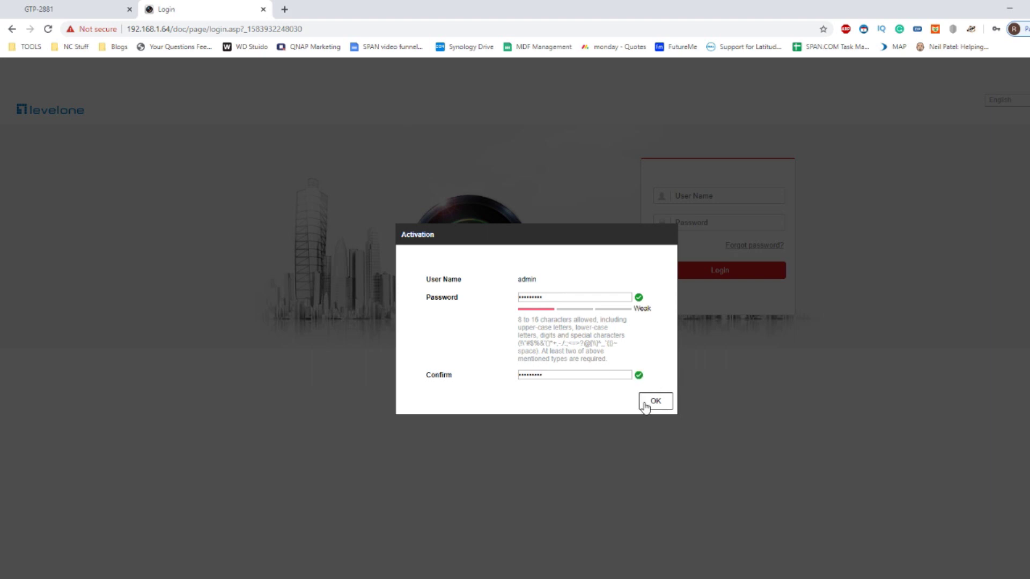
click(655, 403)
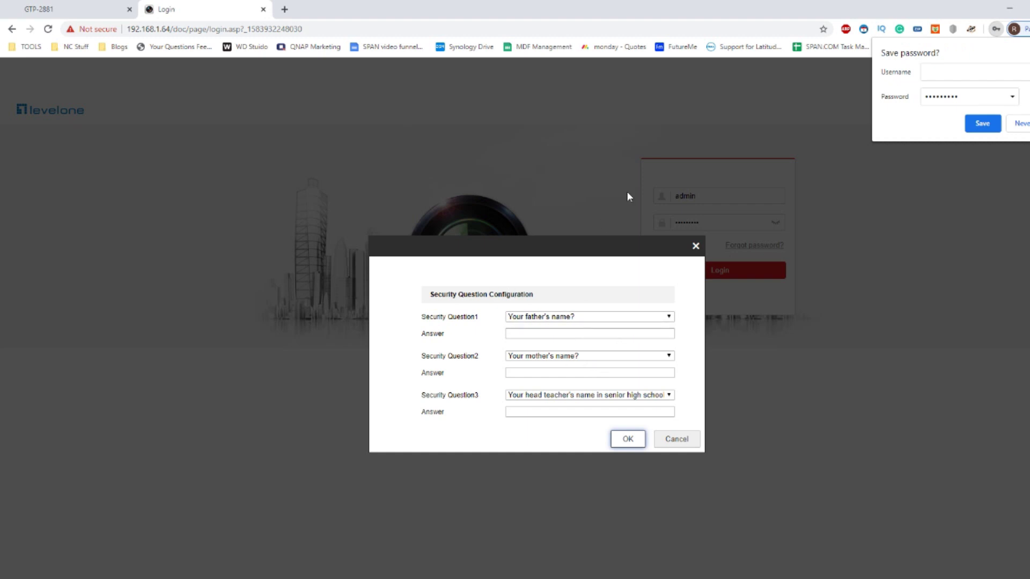
click(1023, 125)
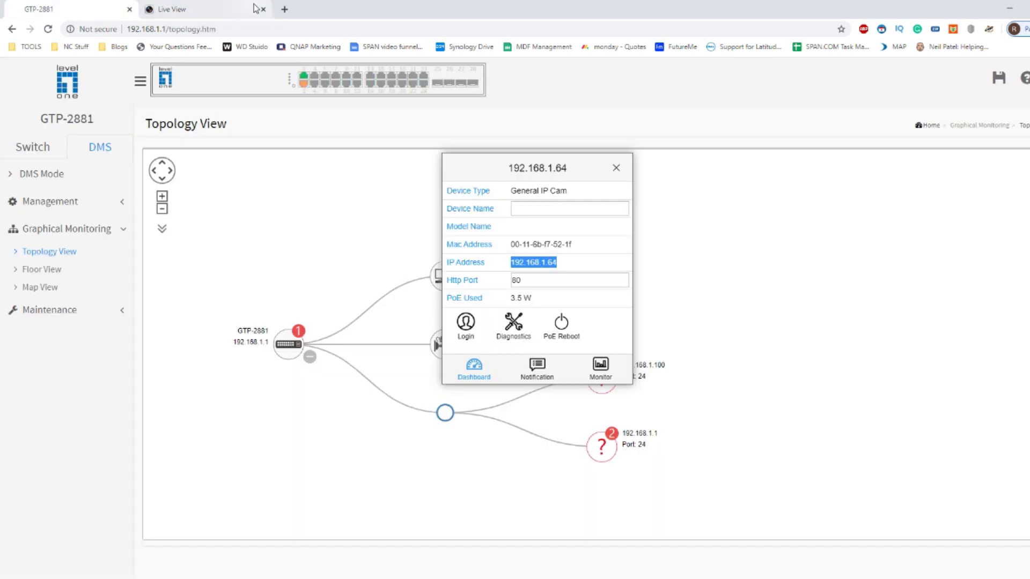
click(262, 9)
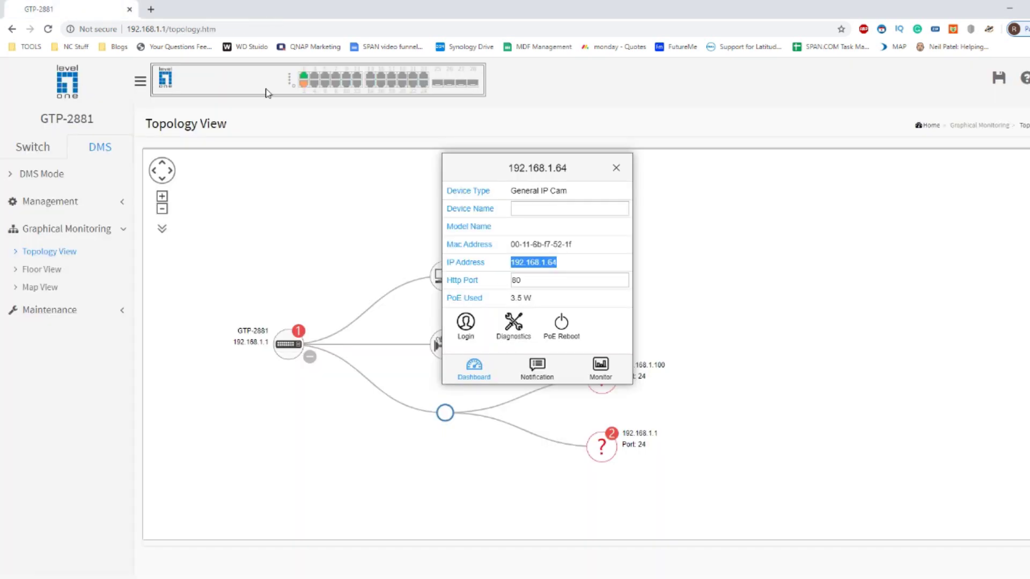
Run diagnostics on the DESKTOP-TSMBROQ PC in Topology View, confirming 192.168.1.102 online.
click(616, 168)
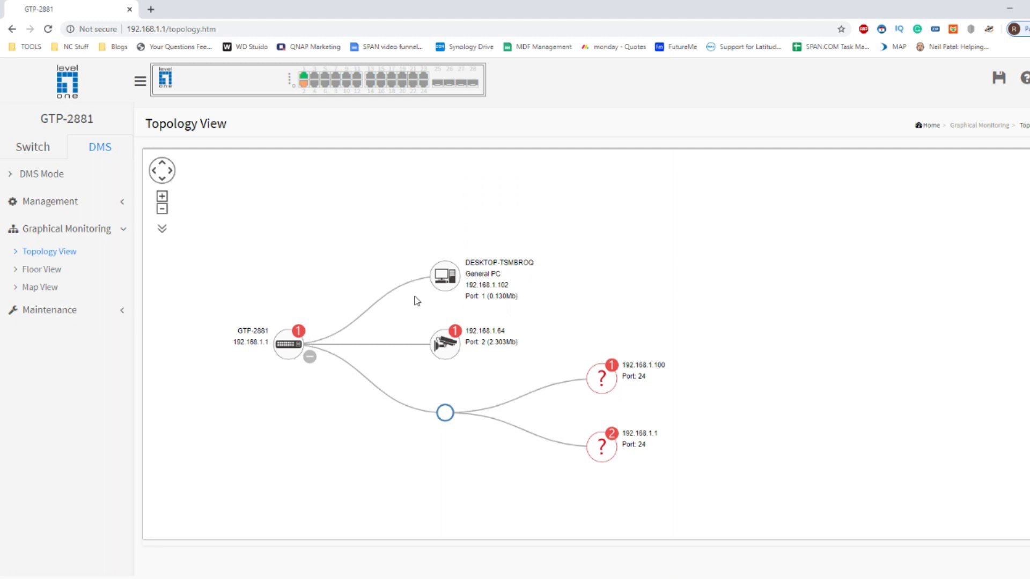
click(448, 276)
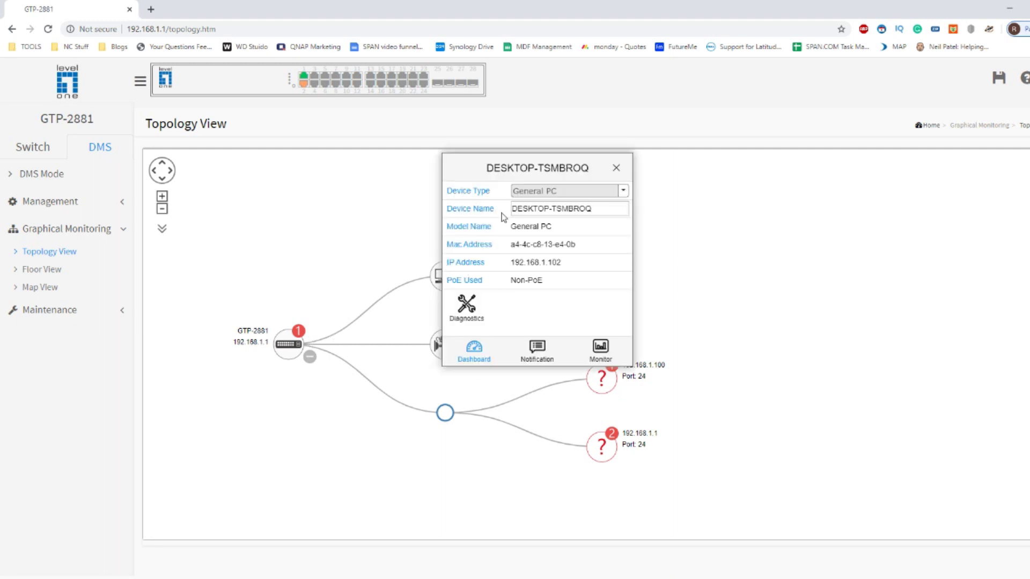
click(467, 307)
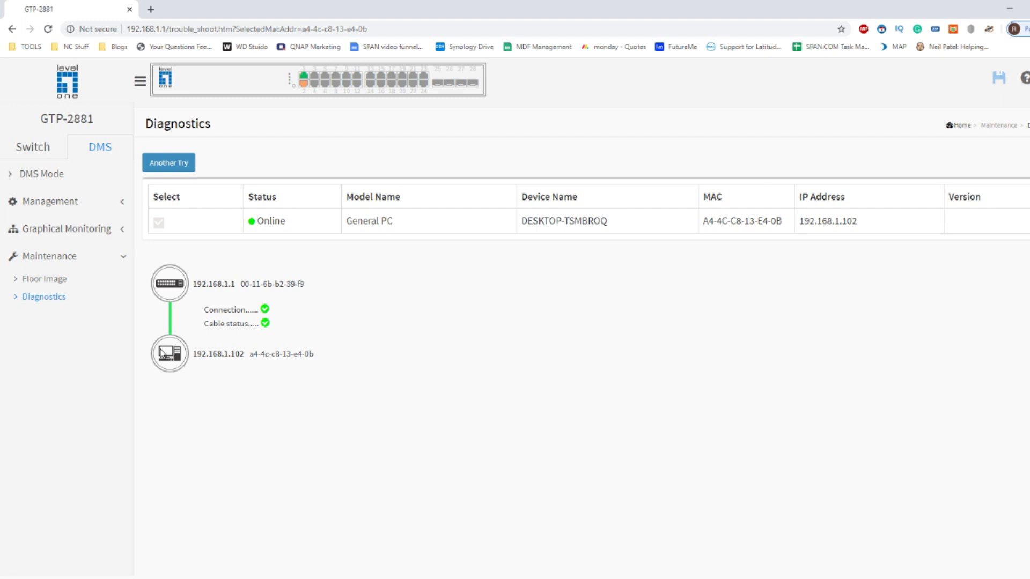
click(160, 223)
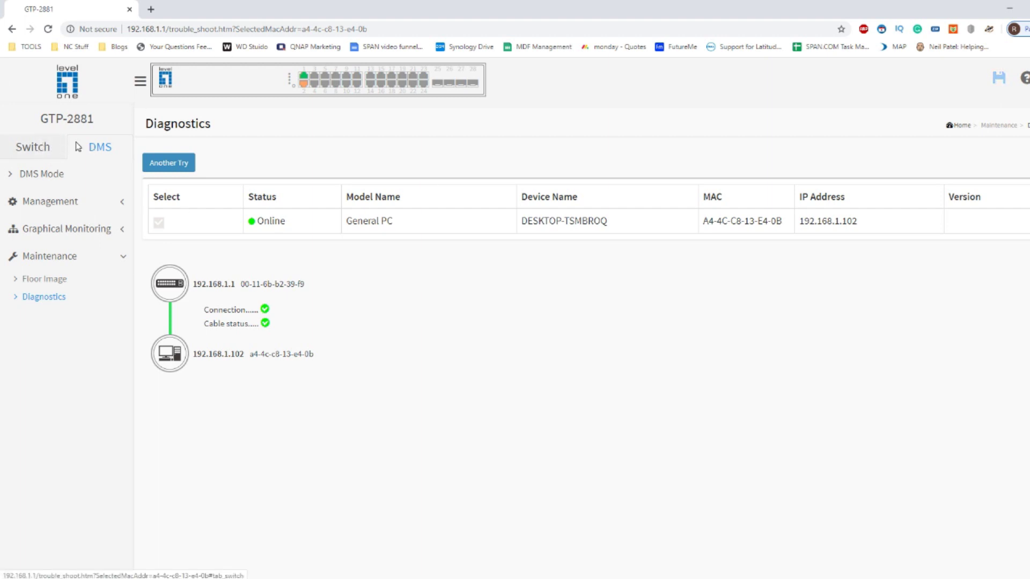
Go to DMS > Graphical Monitoring > Map View in the sidebar.
click(51, 149)
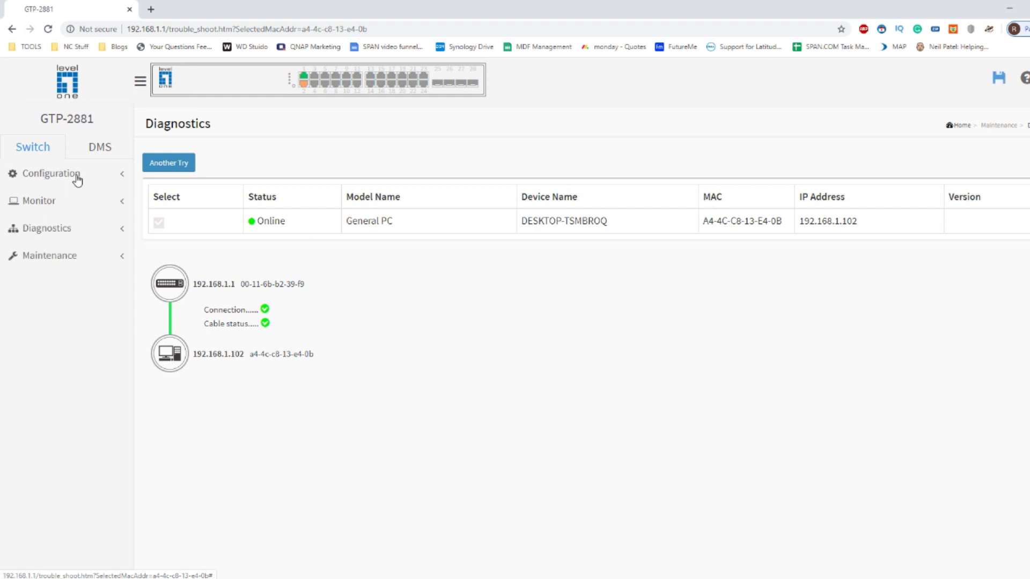
click(120, 177)
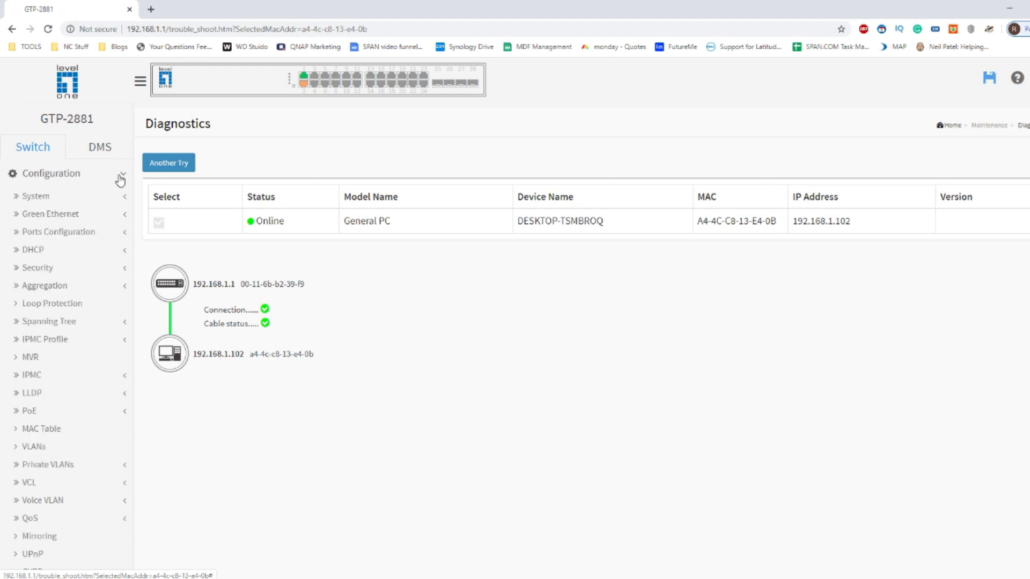
click(120, 177)
click(100, 149)
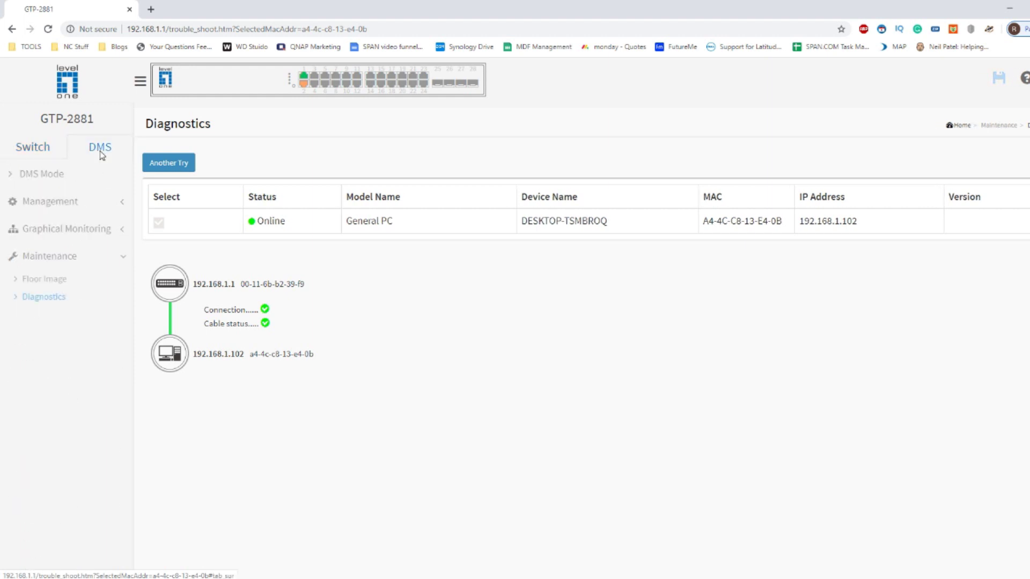
click(117, 197)
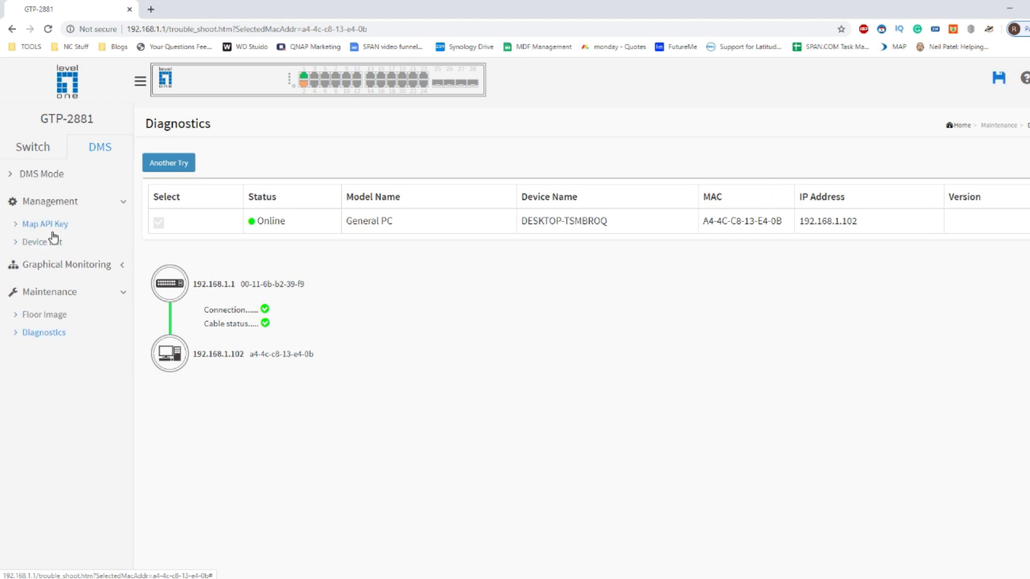
click(121, 265)
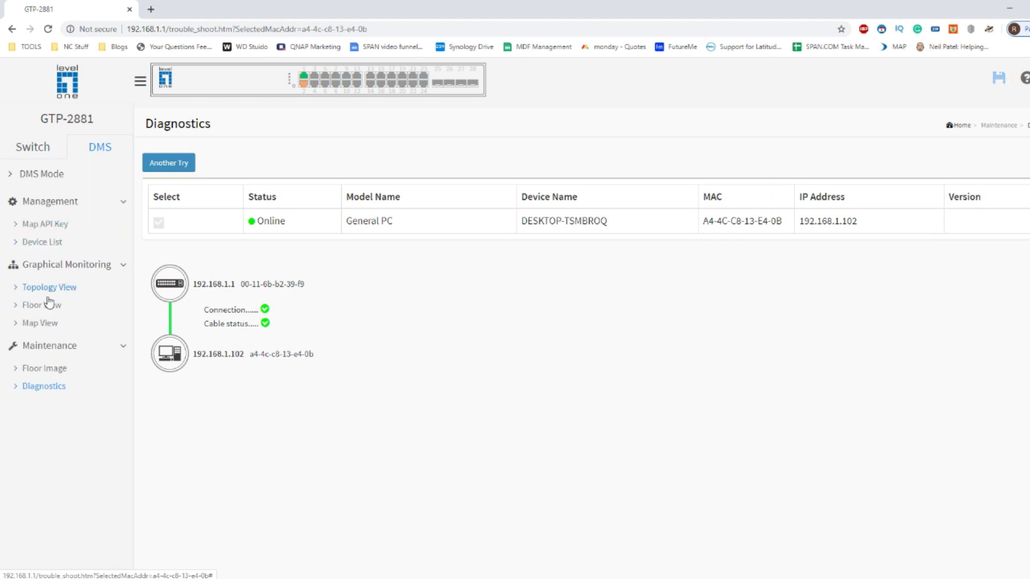
click(43, 325)
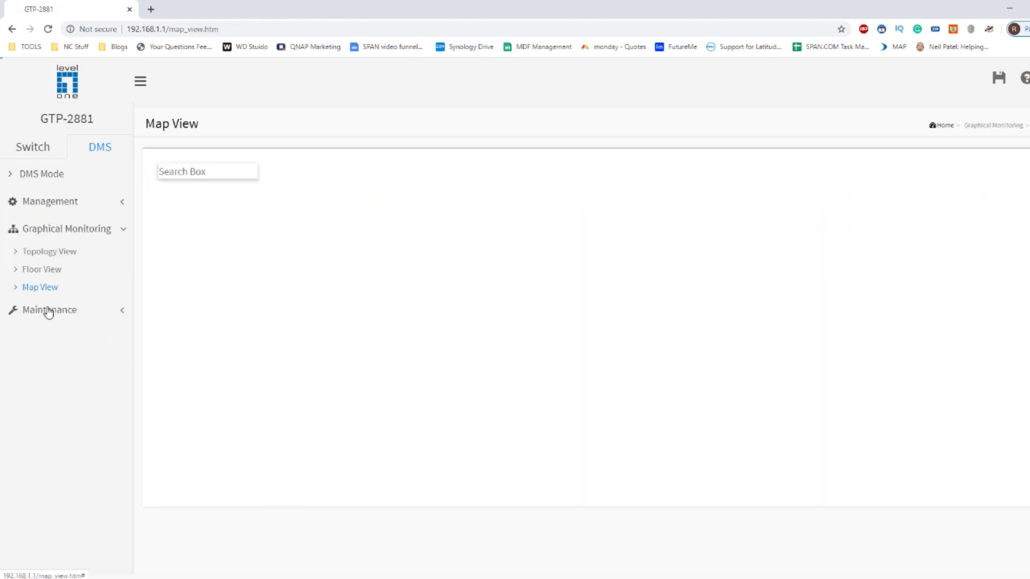
View the Floor View's five devices, then expand the switch's Configuration > PoE menu.
click(51, 275)
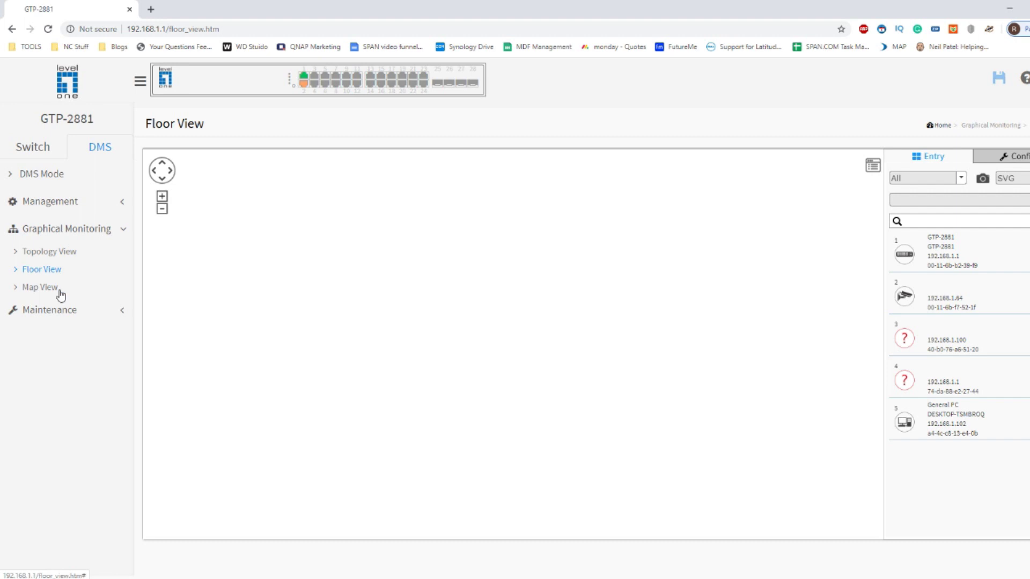
click(70, 310)
click(38, 146)
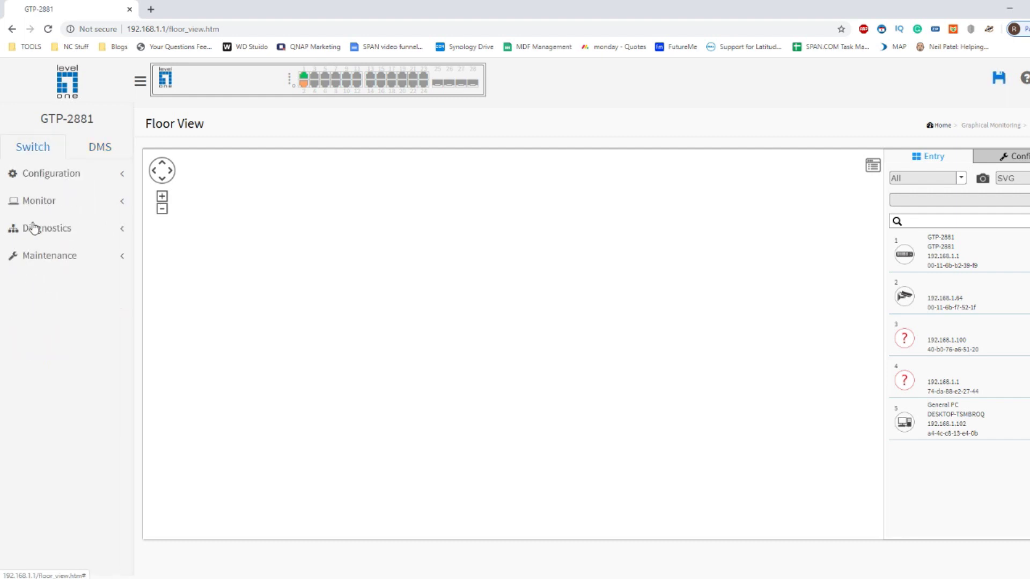
click(125, 178)
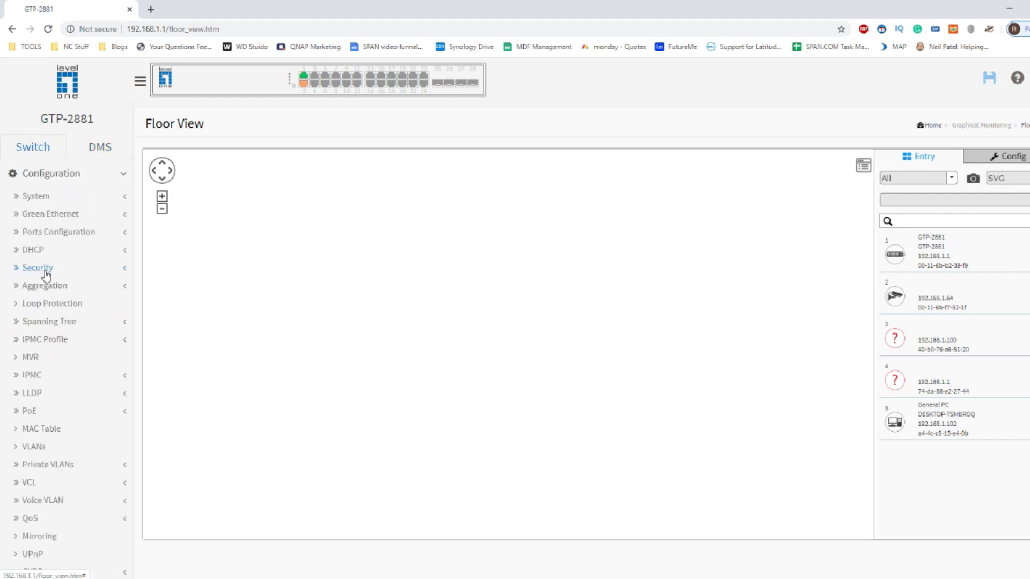
scroll(46, 272, down, 3)
click(32, 273)
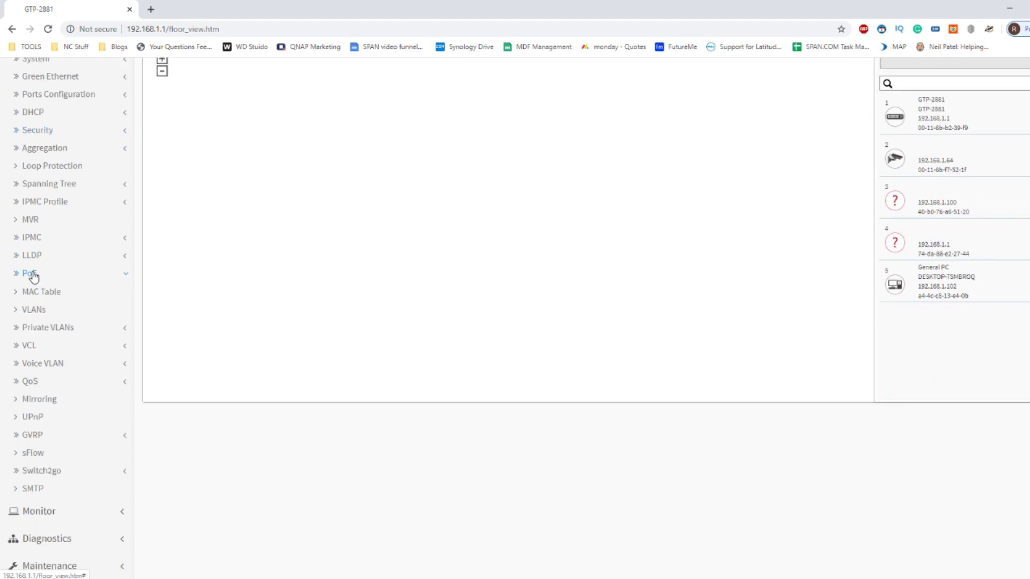
Open PoE Configuration and scroll the port table: ports enabled, Low priority, 30 W.
click(70, 293)
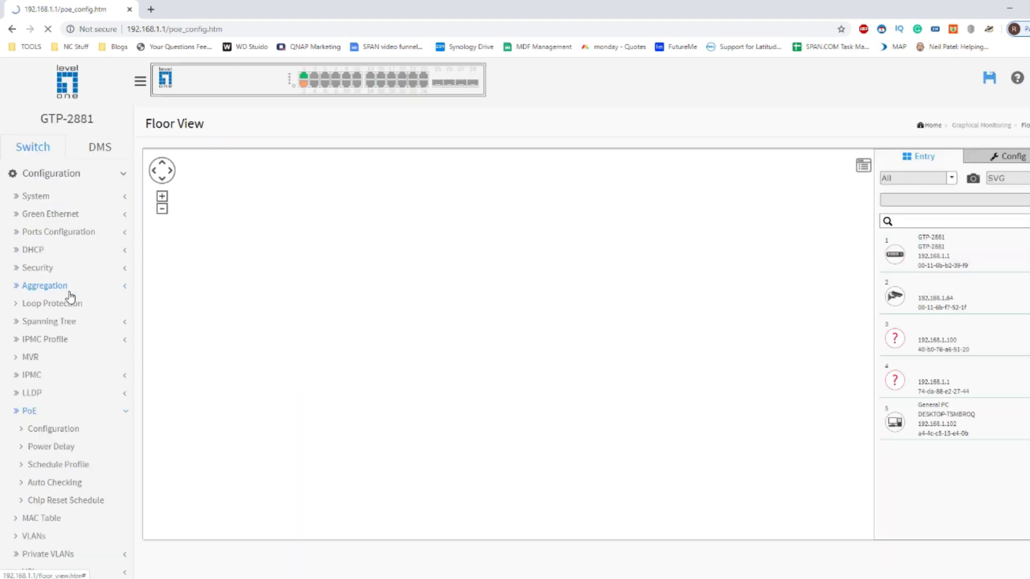
scroll(219, 315, down, 2)
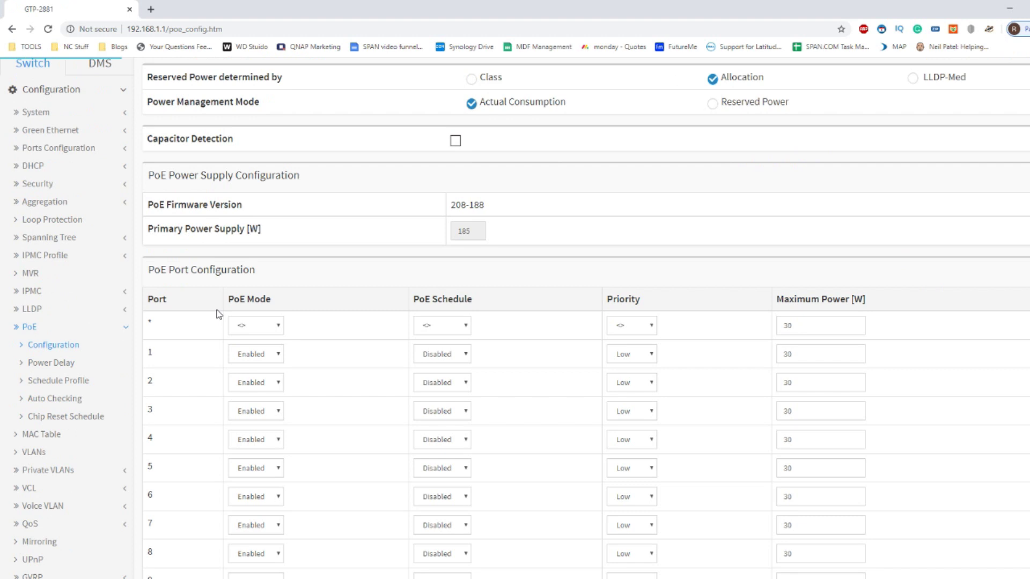
scroll(219, 314, down, 2)
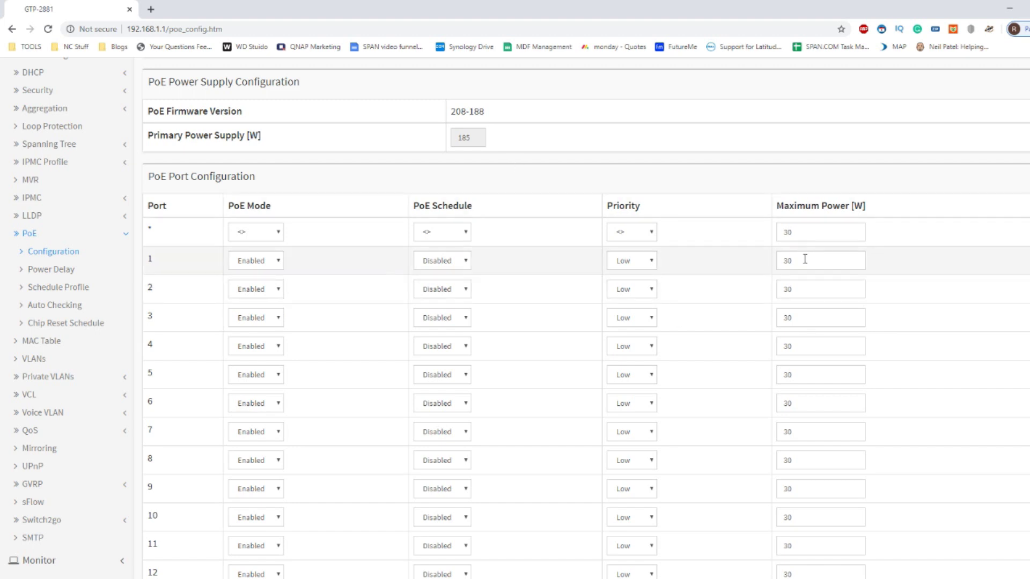
Inspect port 2's 30 W Maximum Power value in the PoE Port Configuration table.
drag(805, 287, 758, 290)
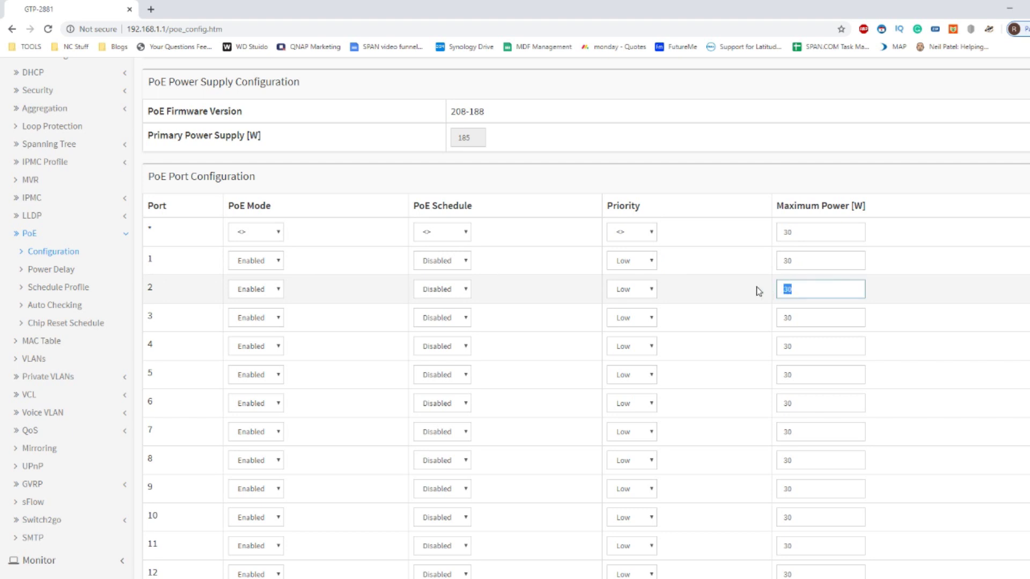
click(834, 289)
drag(834, 290, 782, 289)
click(815, 291)
drag(785, 289, 784, 288)
scroll(643, 280, down, 2)
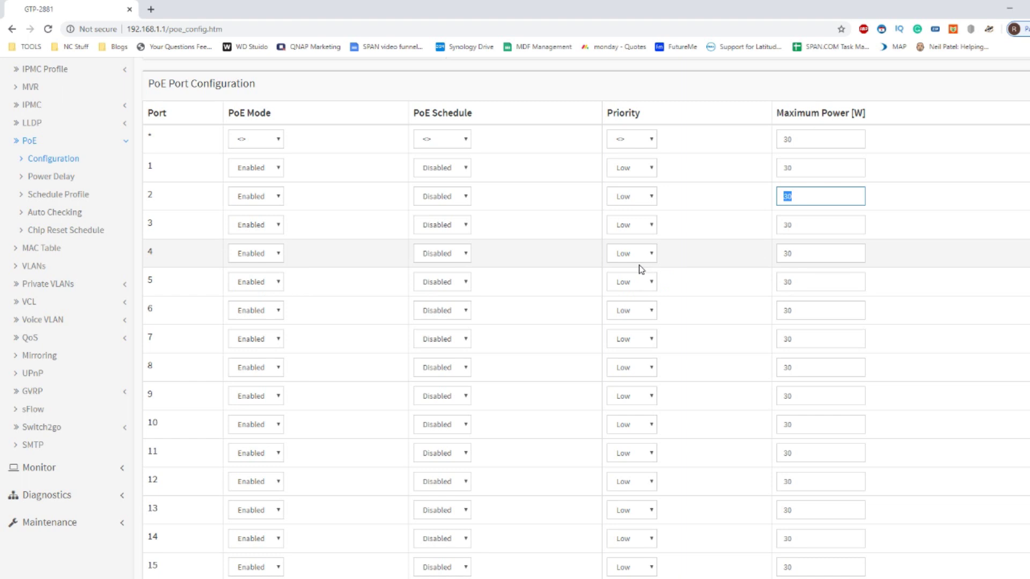
click(823, 196)
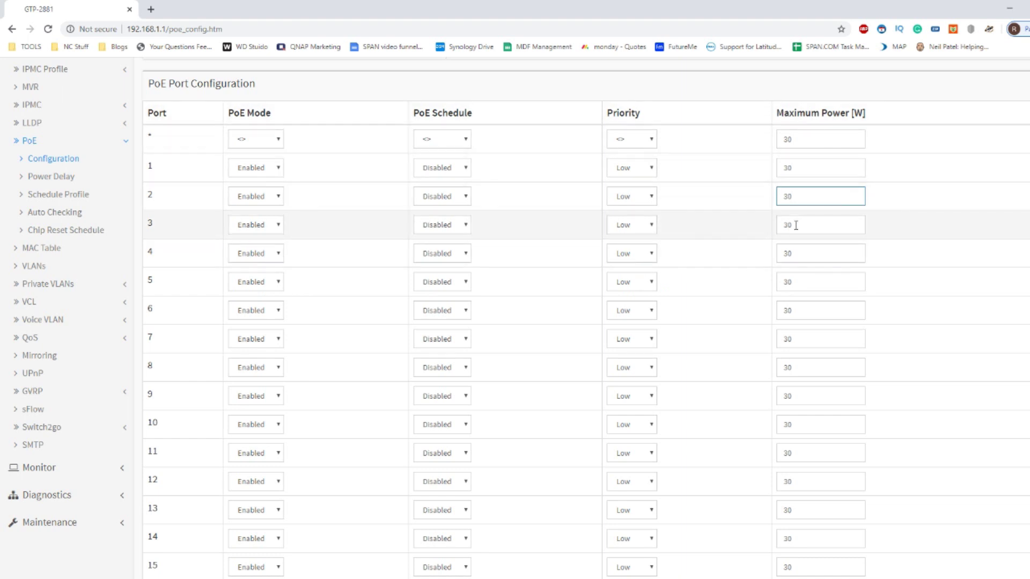
scroll(788, 223, down, 5)
scroll(797, 230, up, 10)
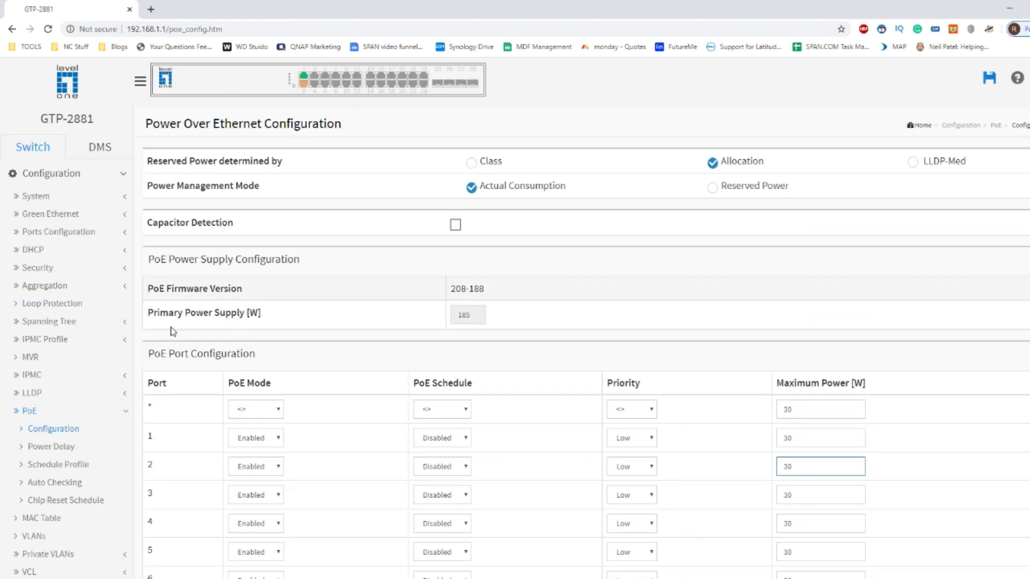
click(48, 446)
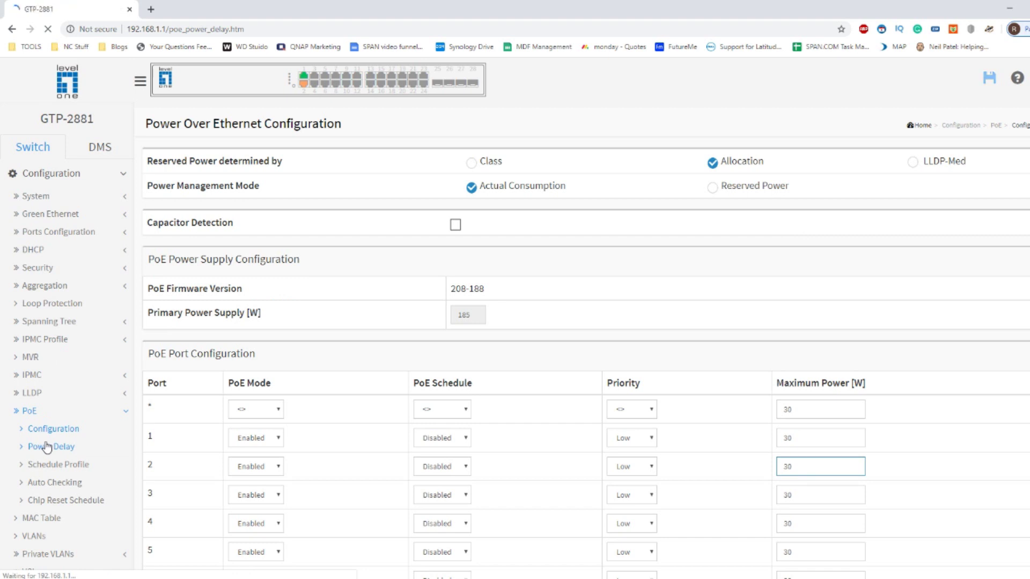
View PoE Power Delay and Schedule Profile, then open MAC Table (300 s aging, Auto learning).
scroll(124, 366, down, 1)
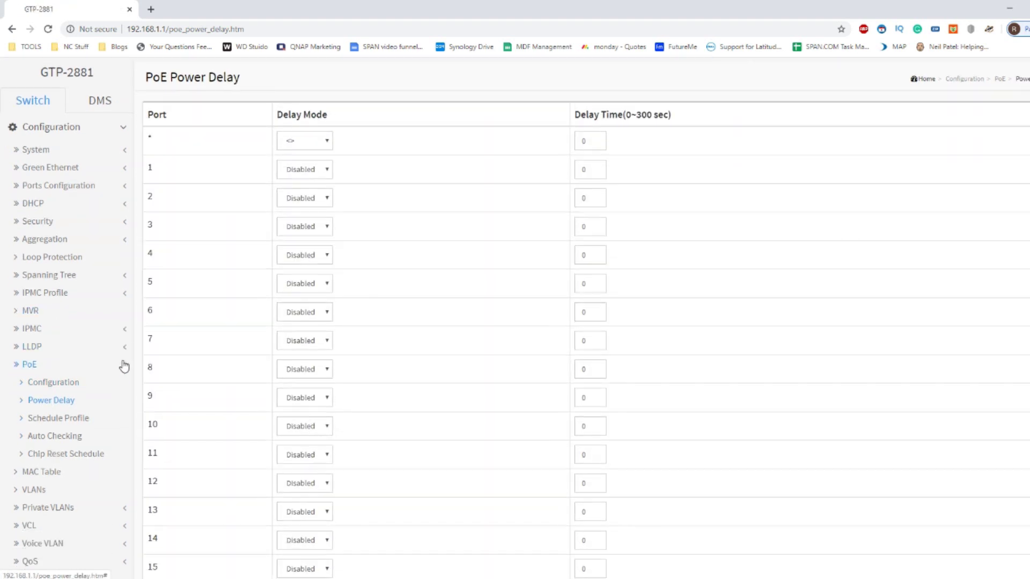
click(74, 422)
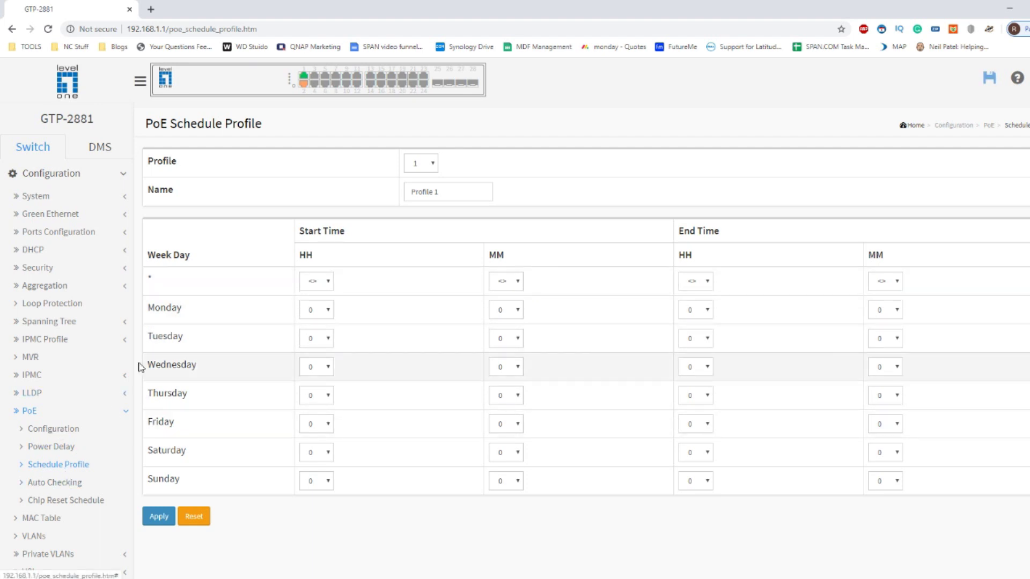
scroll(141, 367, down, 1)
scroll(64, 372, down, 5)
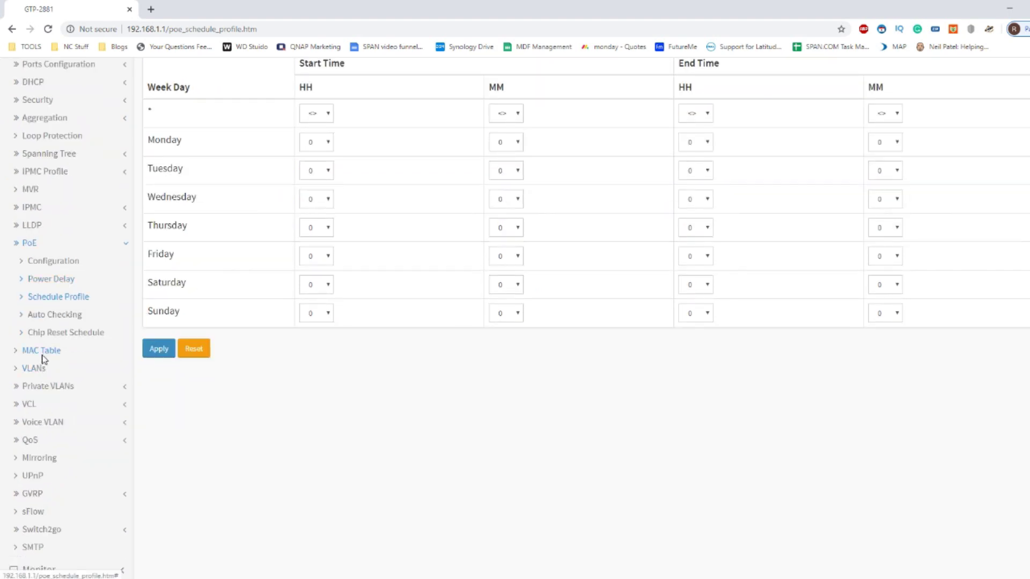
click(42, 357)
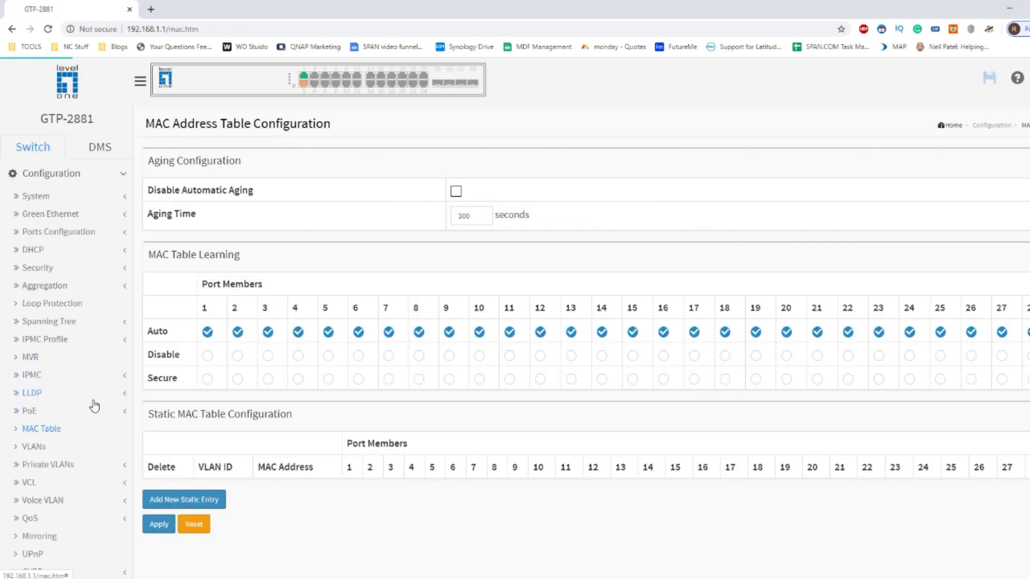
Reload MAC Table, then open VLAN Configuration showing Allowed Access VLANs 1 and Ethertype 88A8.
scroll(91, 387, down, 2)
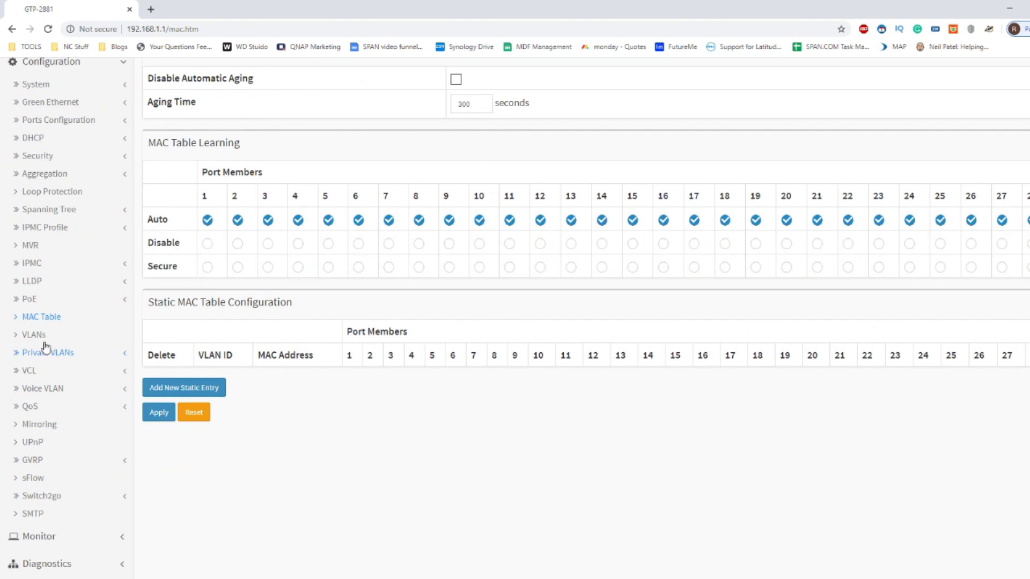
click(18, 320)
scroll(38, 429, down, 2)
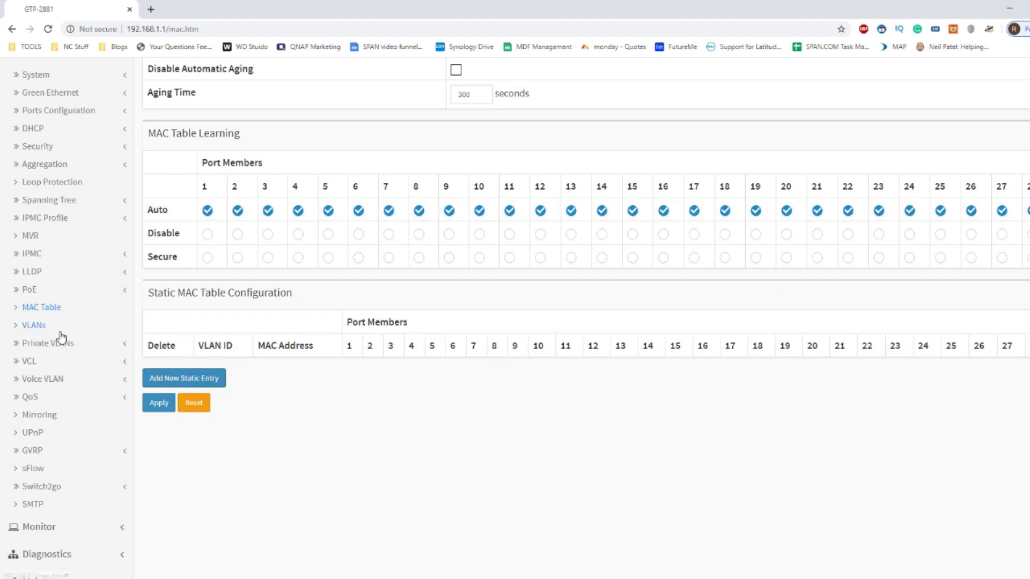
click(32, 326)
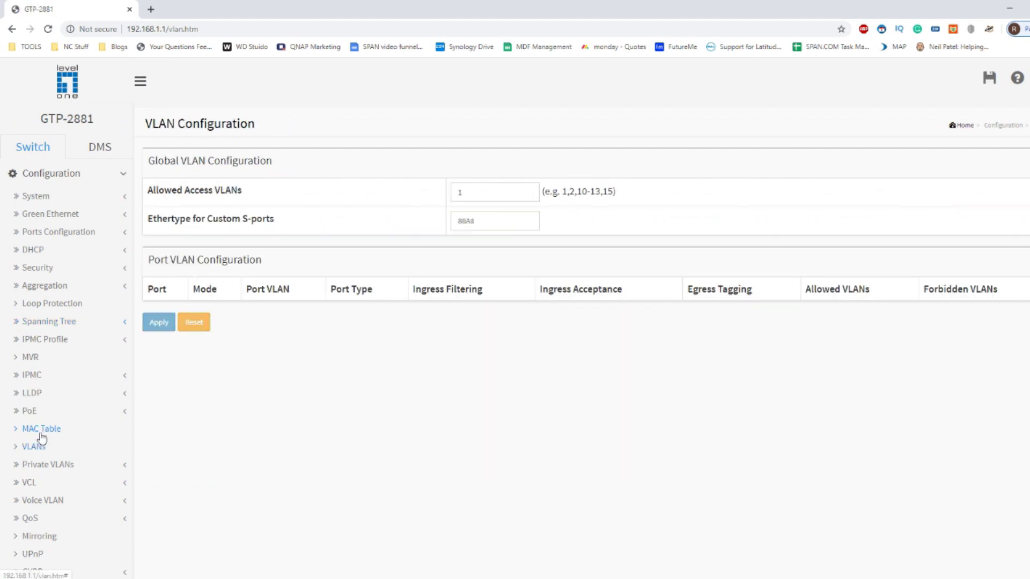
Reload VLAN Configuration and review its port table and Allowed Access VLANs value.
scroll(286, 342, down, 2)
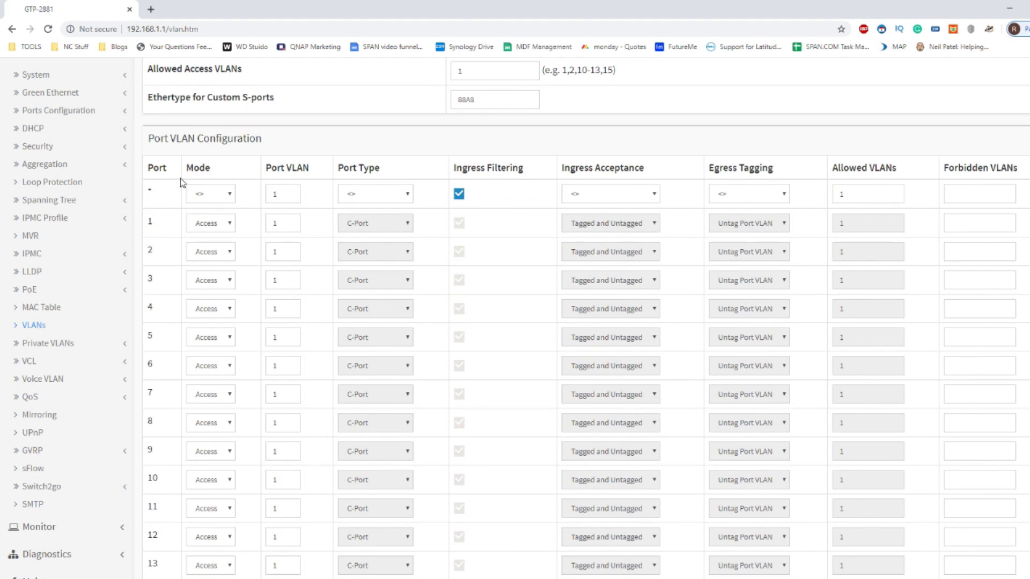
click(18, 328)
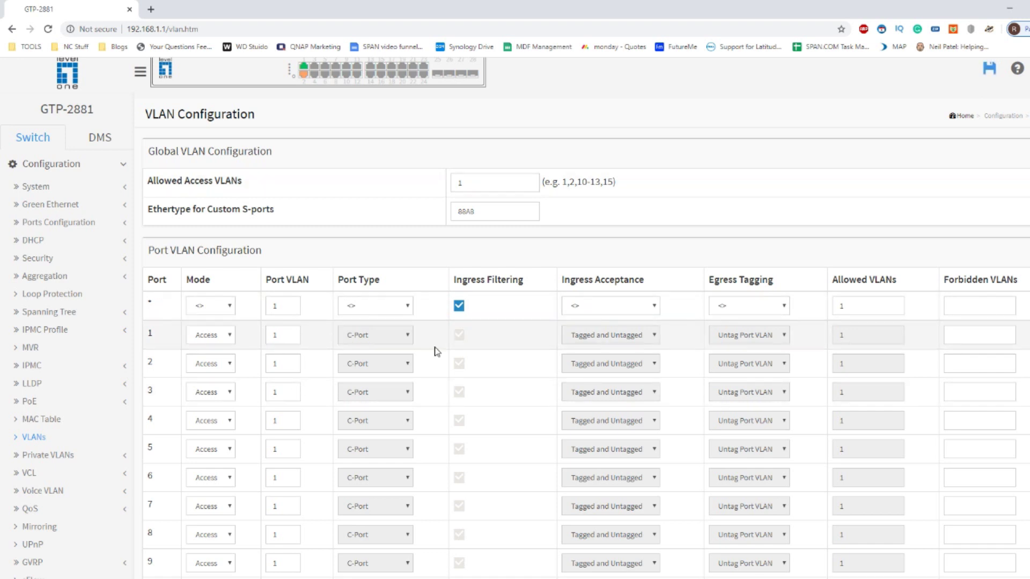
click(487, 186)
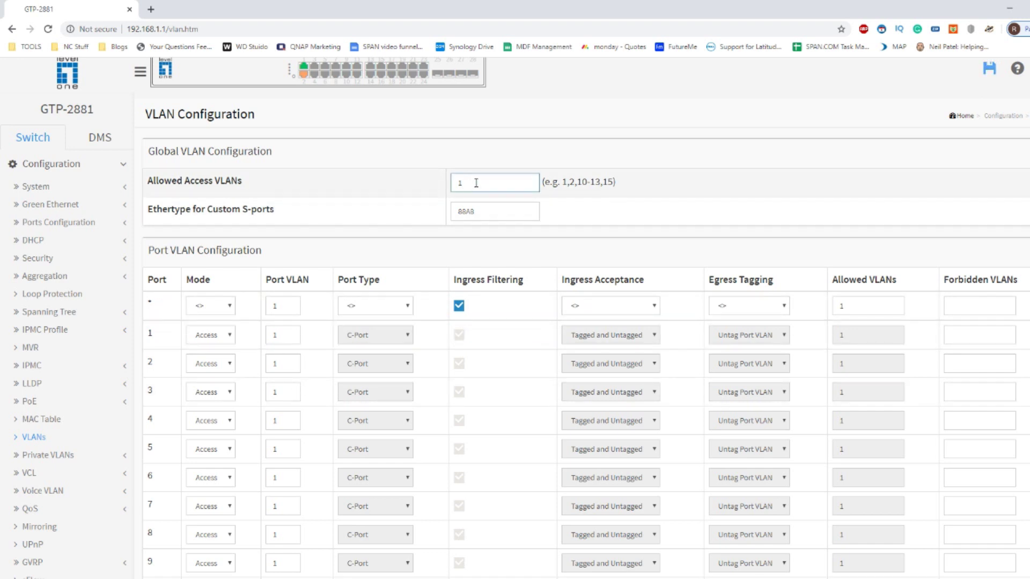
scroll(475, 183, down, 10)
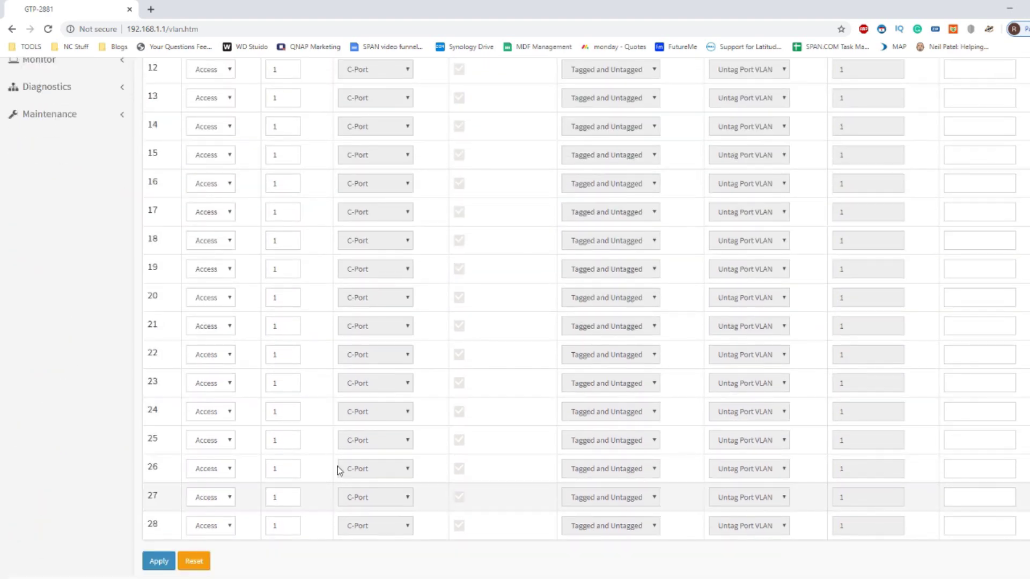
scroll(488, 301, up, 10)
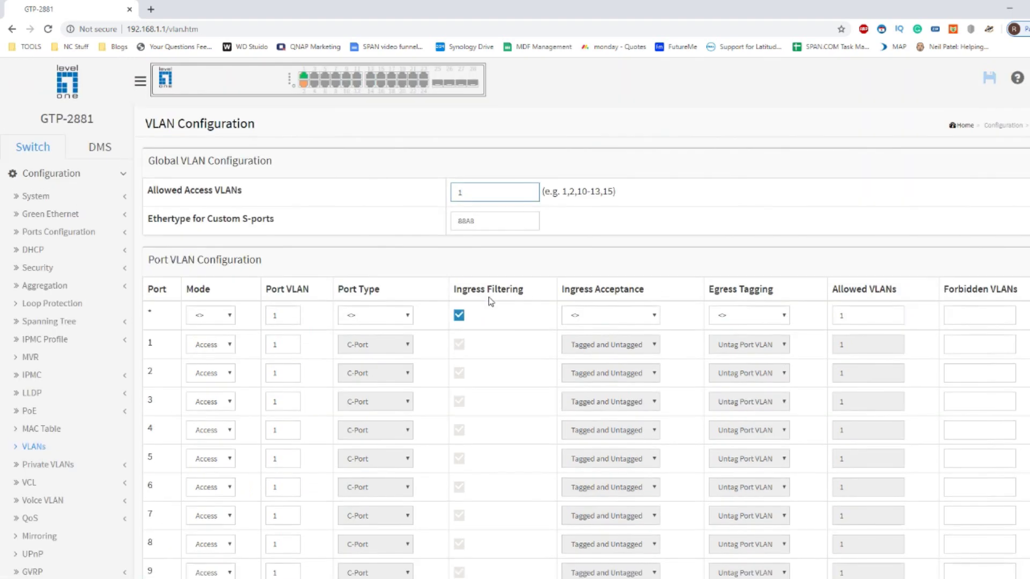
scroll(221, 321, down, 2)
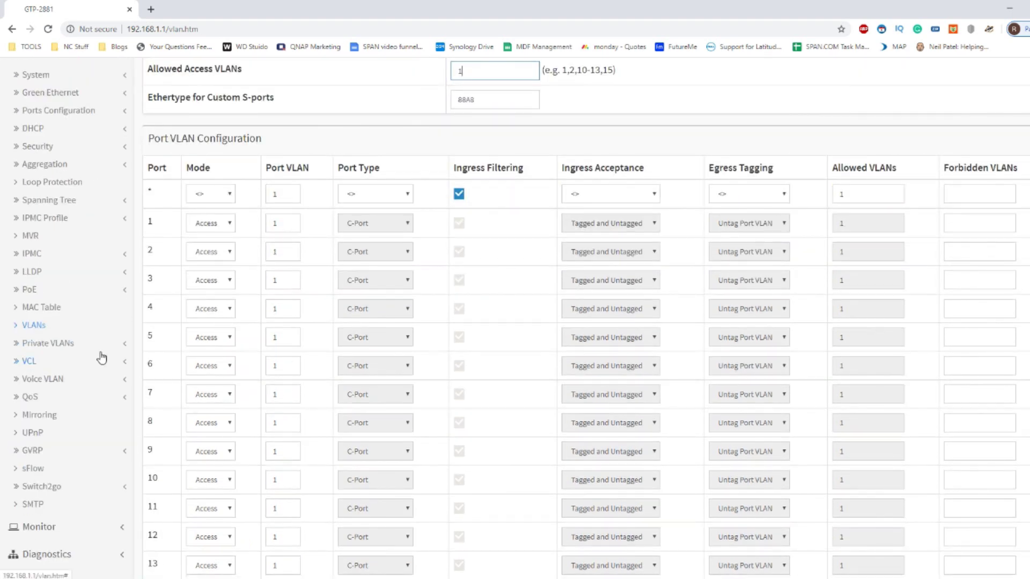
Open Private VLANs > Membership, showing PVLAN ID 1 with every port as member.
click(60, 343)
click(58, 361)
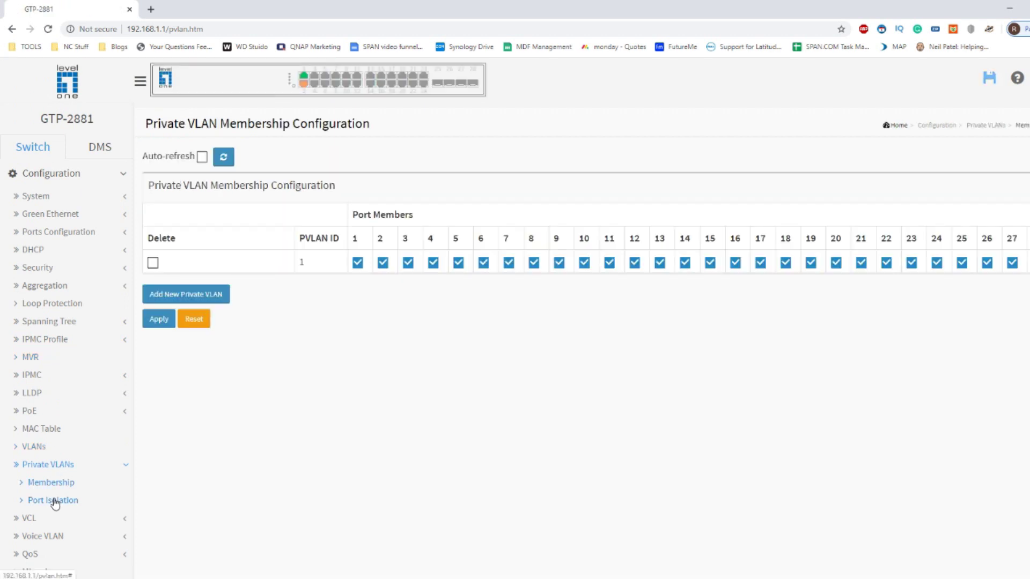
scroll(54, 502, down, 3)
Open Voice VLAN Configuration: mode Disabled, VLAN ID 1000, aging 86400 s, all ports disabled.
click(47, 362)
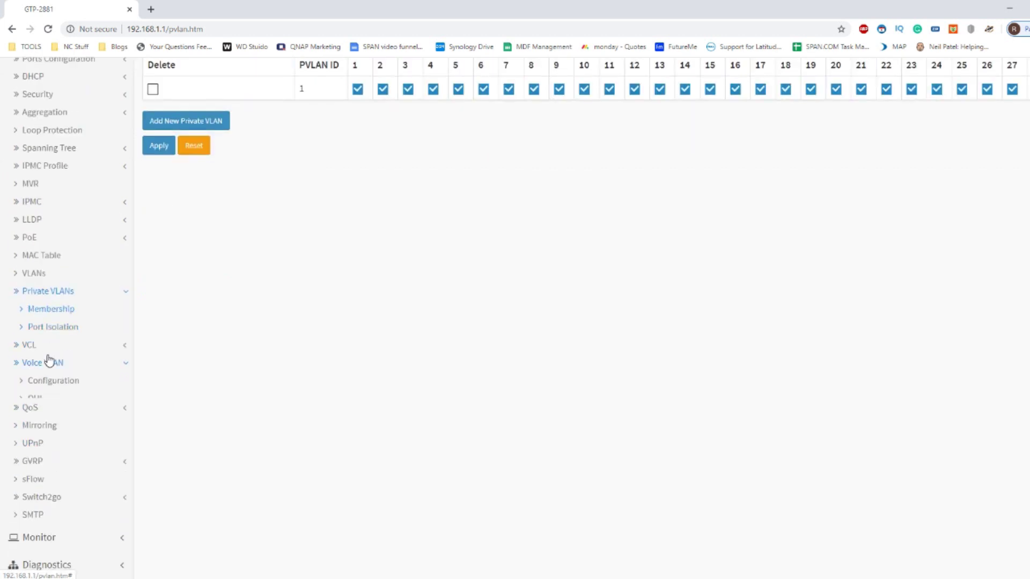
click(80, 384)
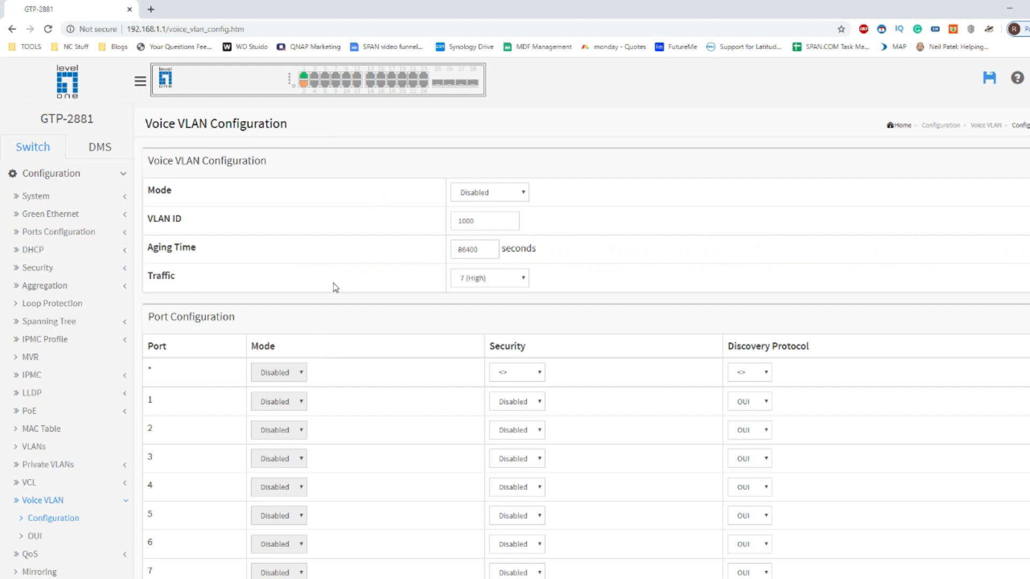
scroll(333, 287, down, 3)
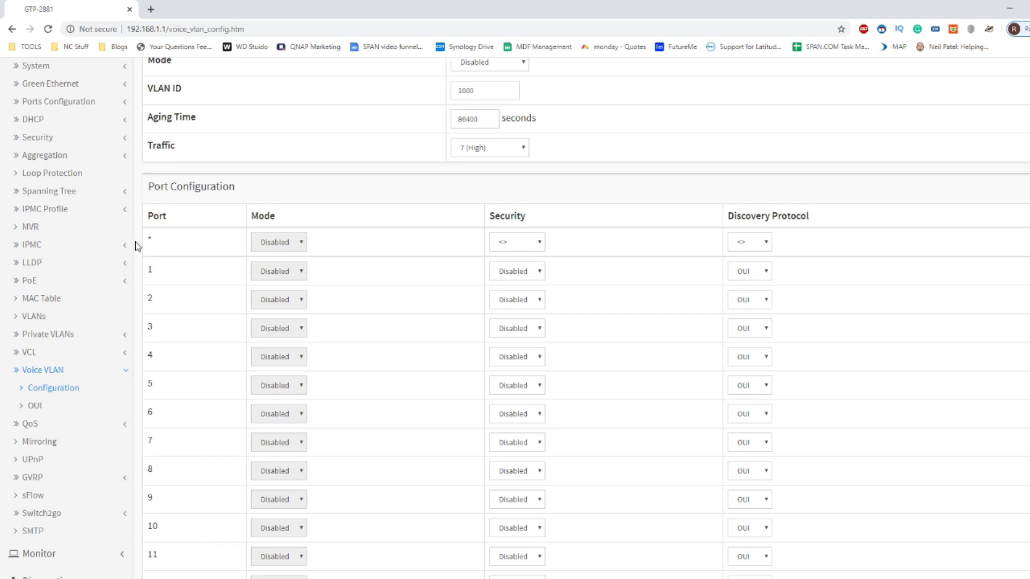
scroll(136, 246, down, 3)
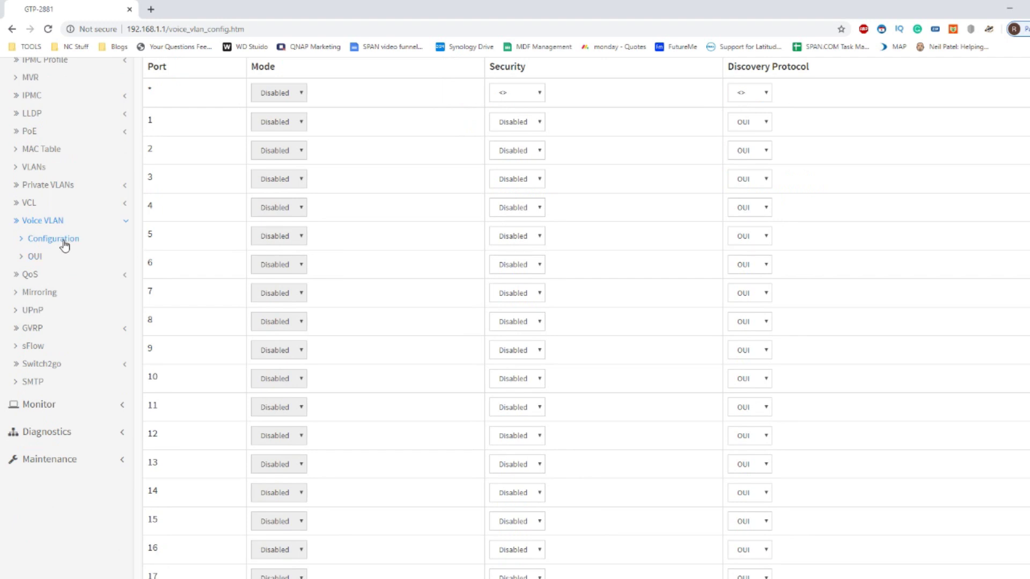
click(31, 274)
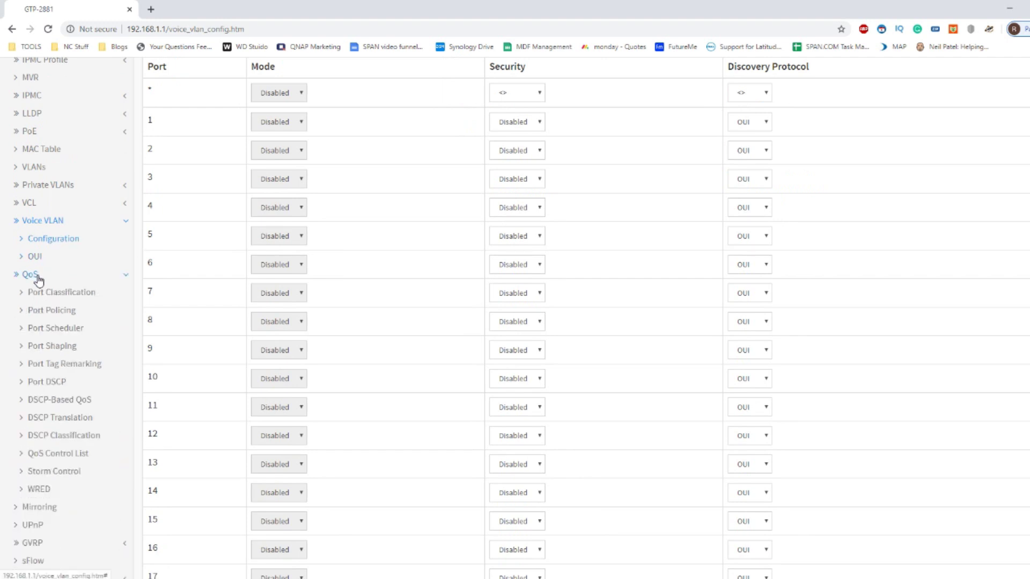
Open QoS Port Classification and scroll the ports, all at CoS 0 and DPL 0.
click(61, 294)
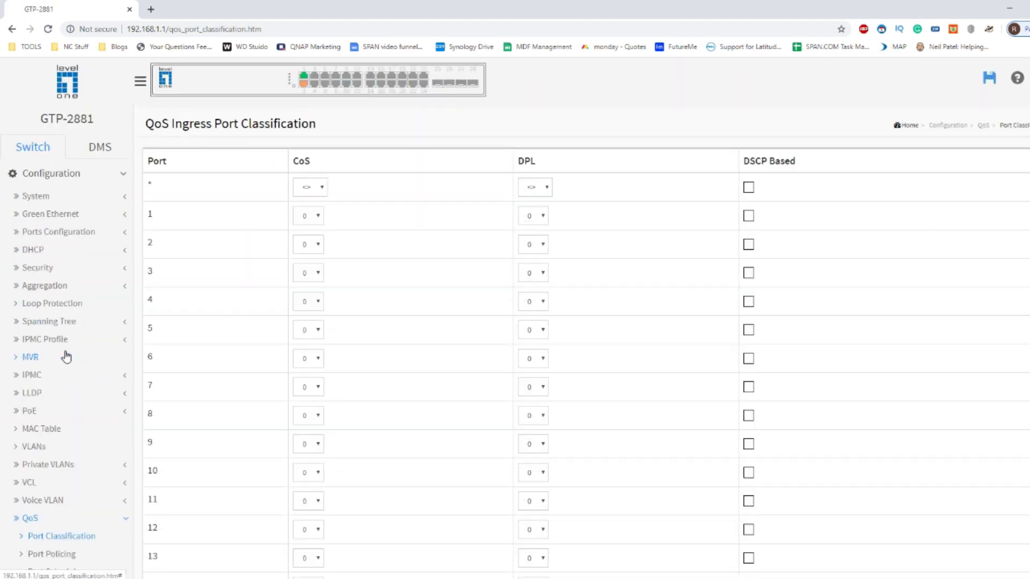
scroll(64, 414, down, 3)
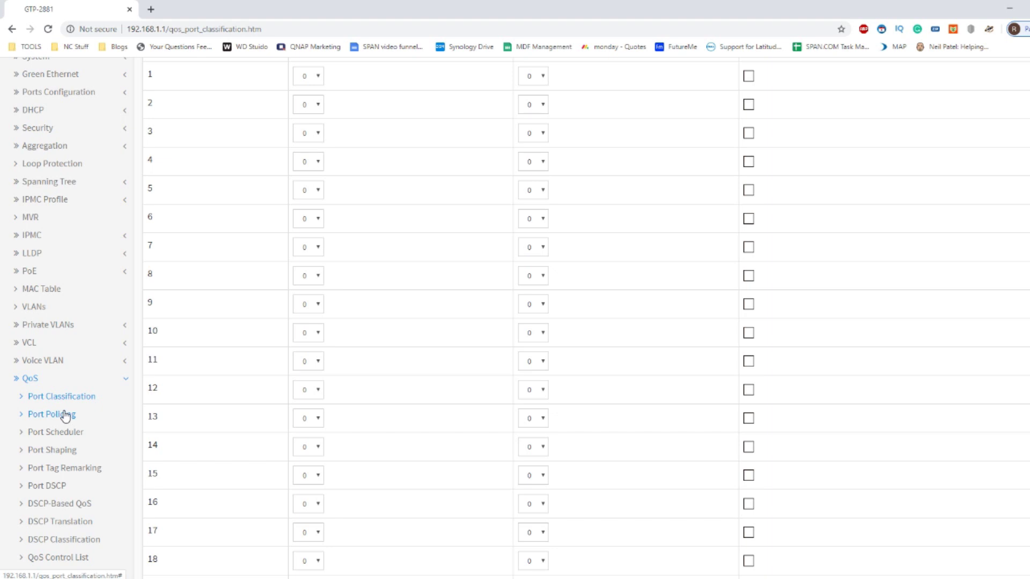
scroll(254, 298, down, 2)
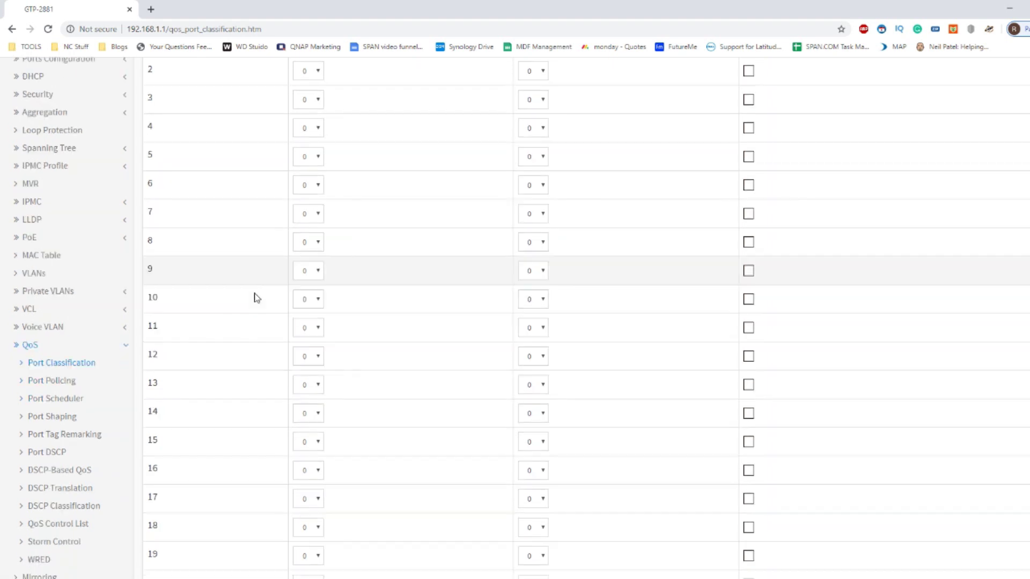
scroll(254, 297, down, 1)
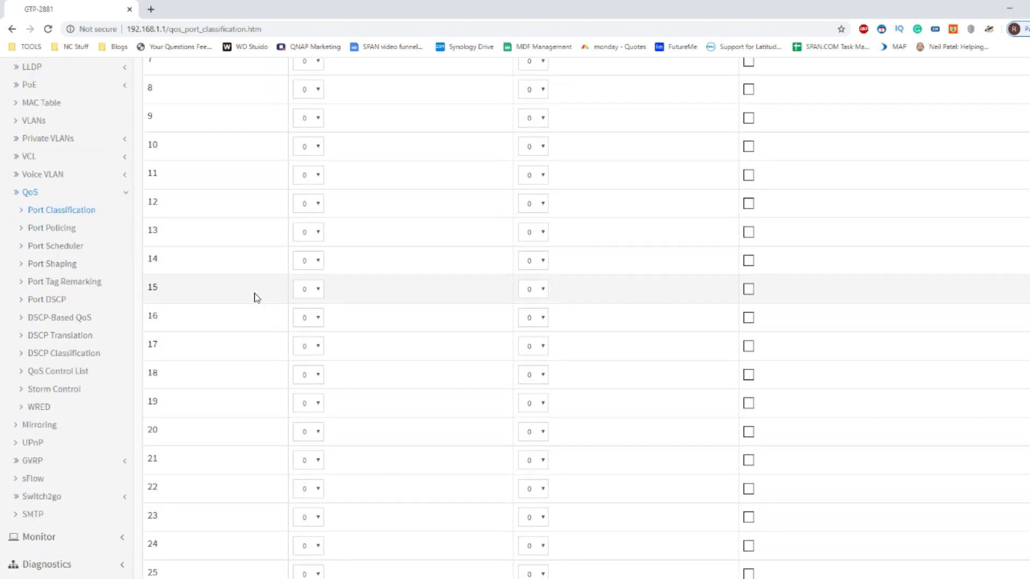
Open and reload the Mirroring configuration page to review the mirror settings.
click(38, 409)
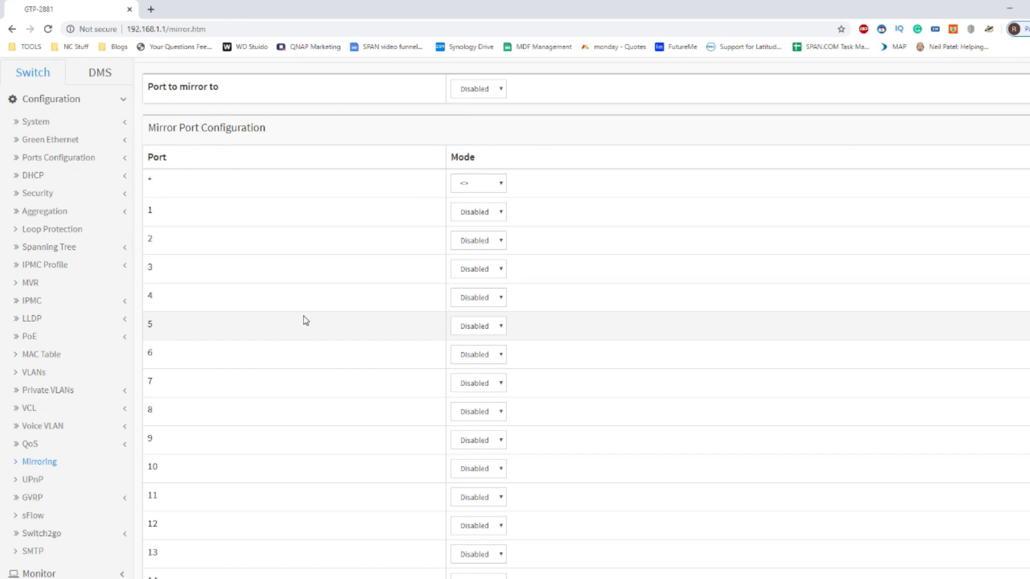
scroll(305, 320, down, 2)
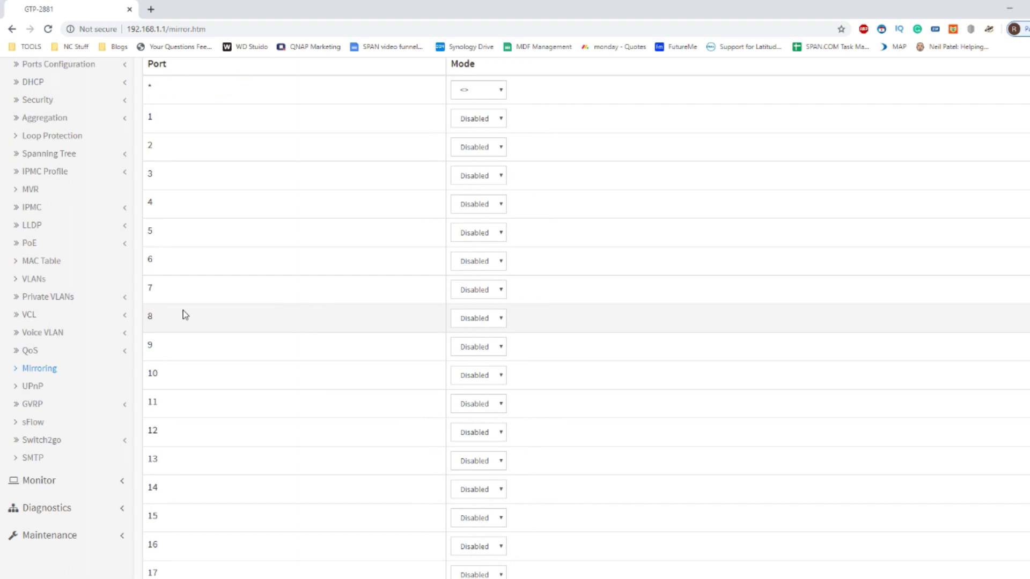
click(17, 370)
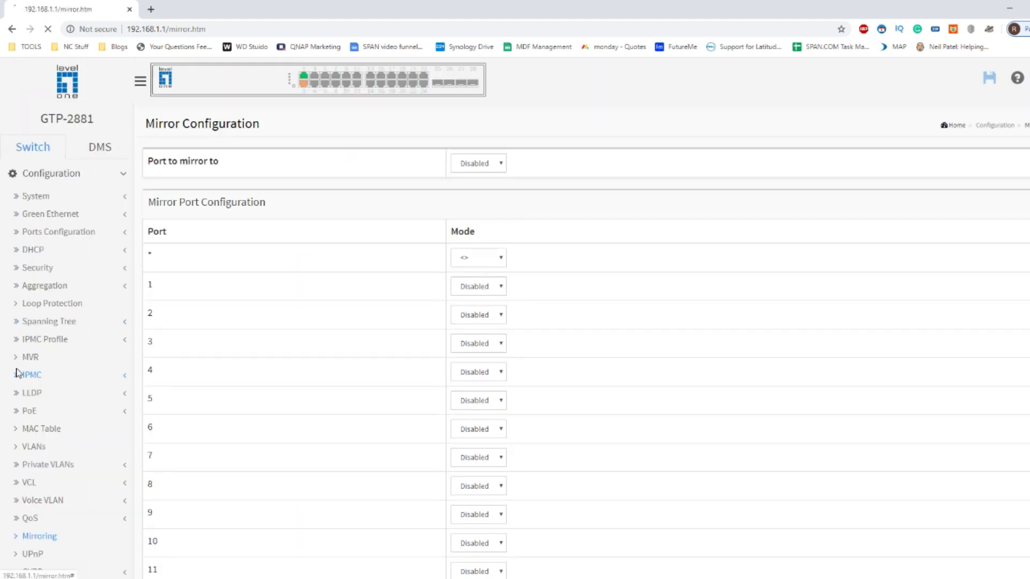
scroll(72, 402, down, 3)
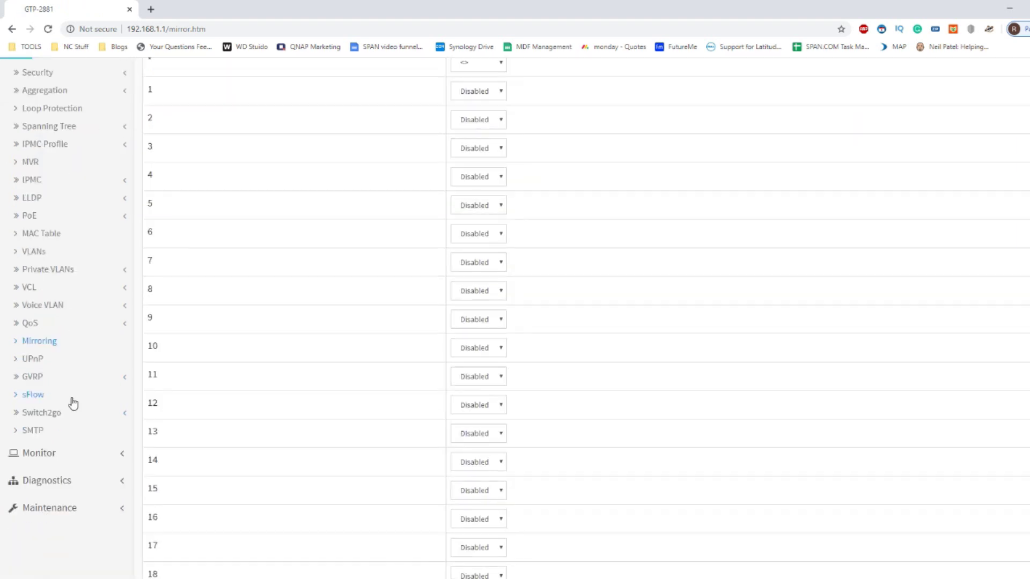
Open UPnP Configuration: mode Disabled, TTL 4, advertising duration 100.
click(38, 361)
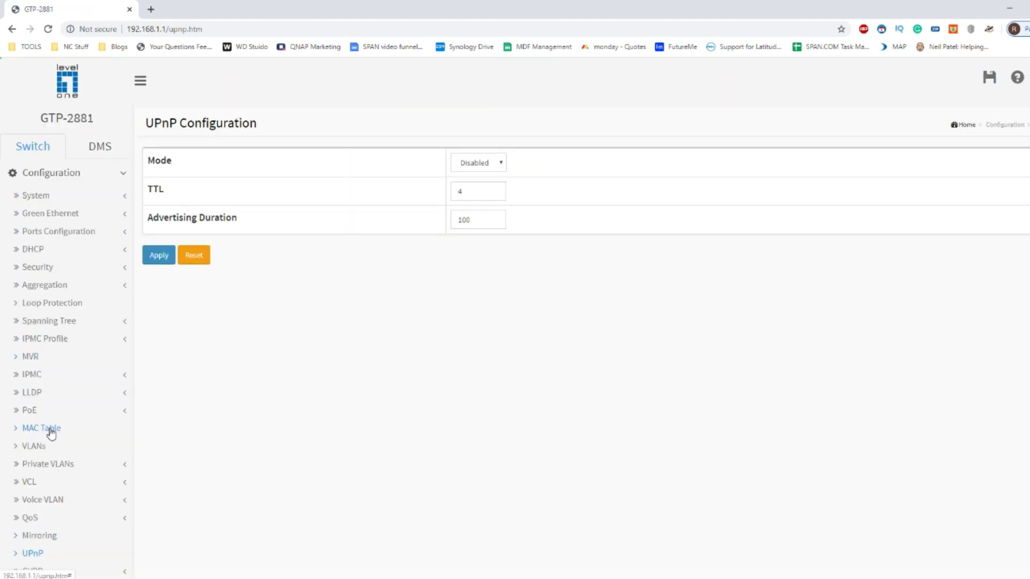
scroll(48, 434, down, 2)
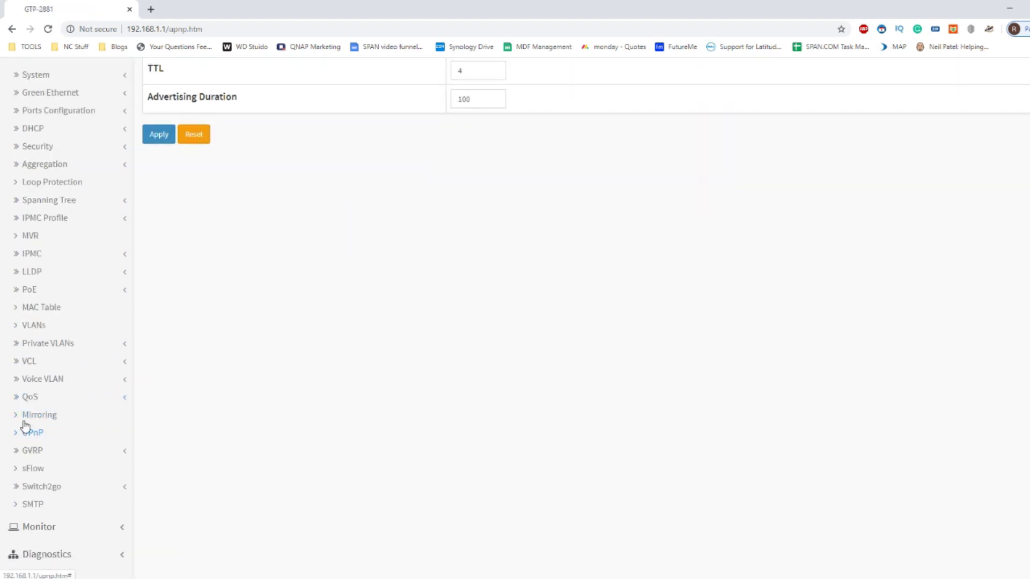
scroll(447, 154, up, 2)
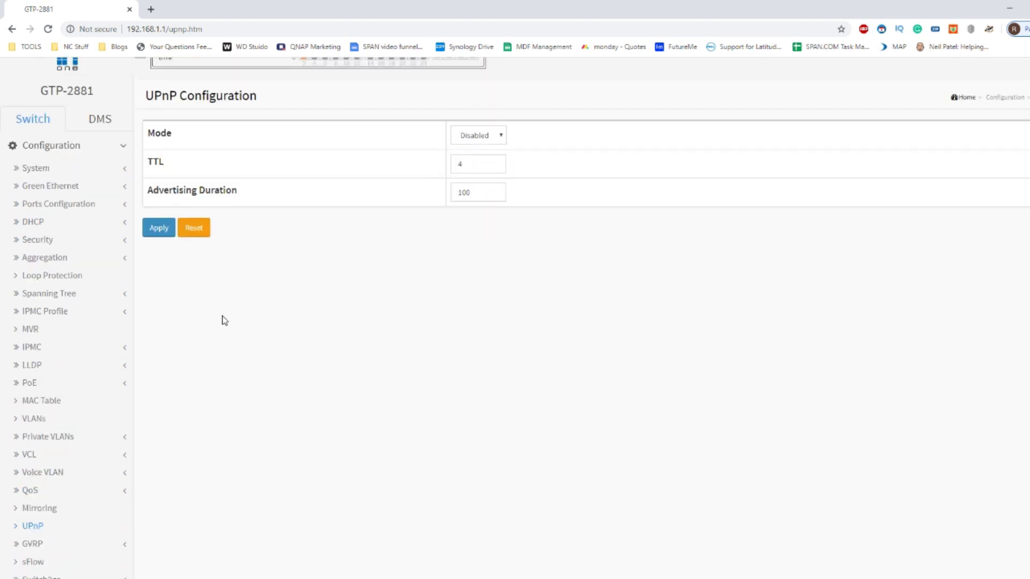
scroll(39, 356, down, 2)
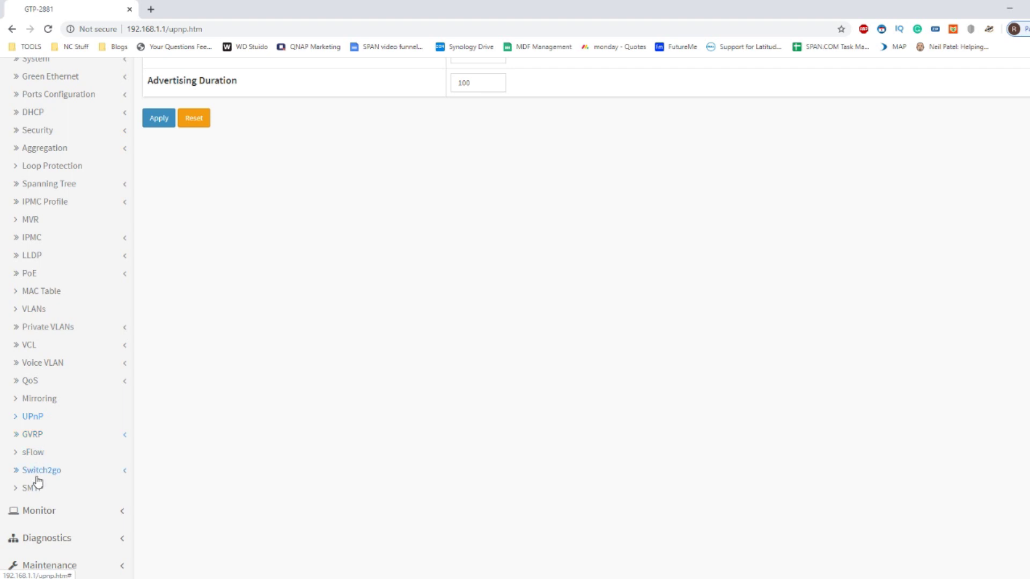
Expand the Monitor section and its Security statistics pages in the sidebar.
click(120, 511)
scroll(76, 476, down, 5)
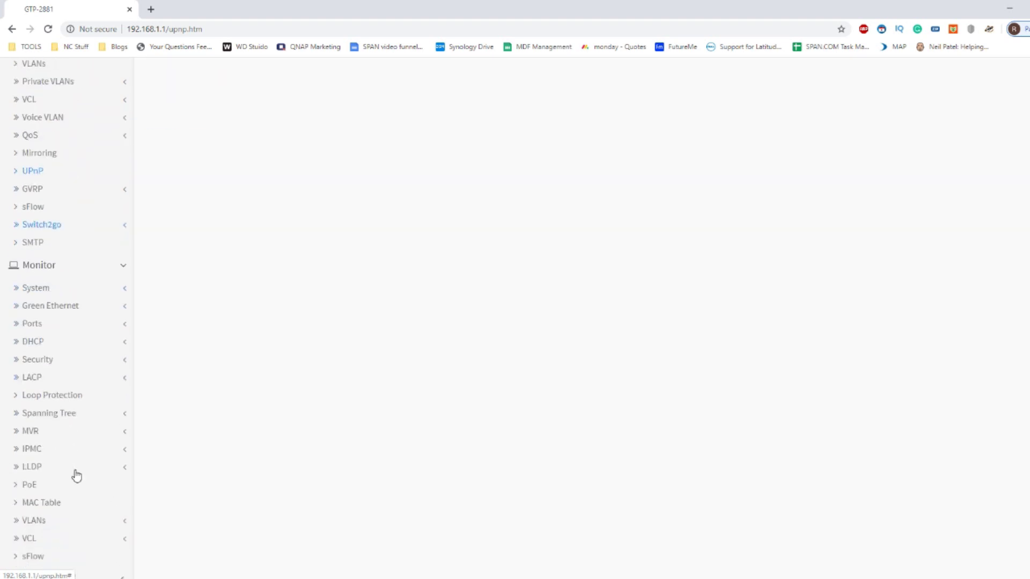
scroll(68, 353, down, 1)
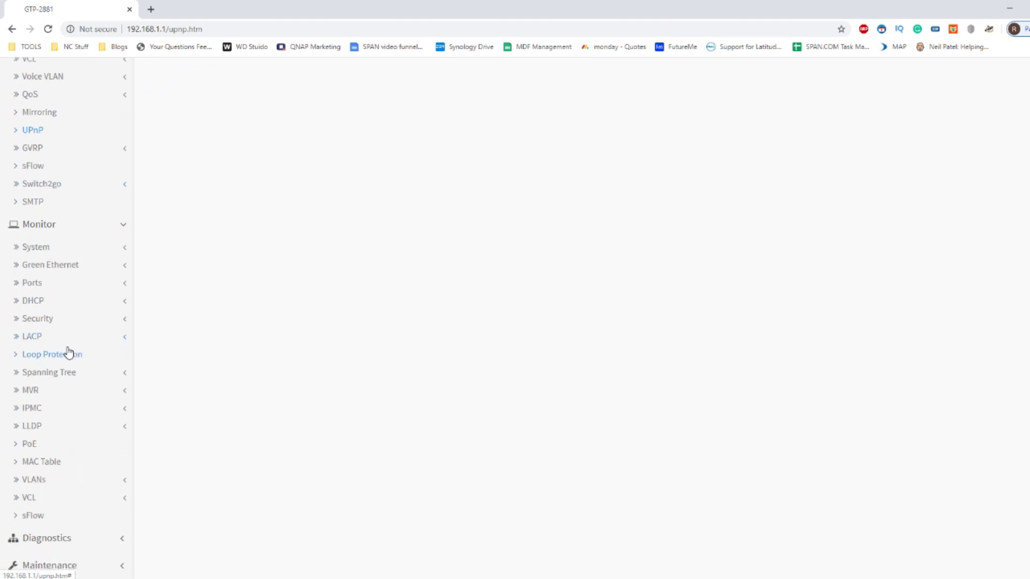
click(40, 224)
click(112, 509)
scroll(85, 414, down, 5)
click(126, 322)
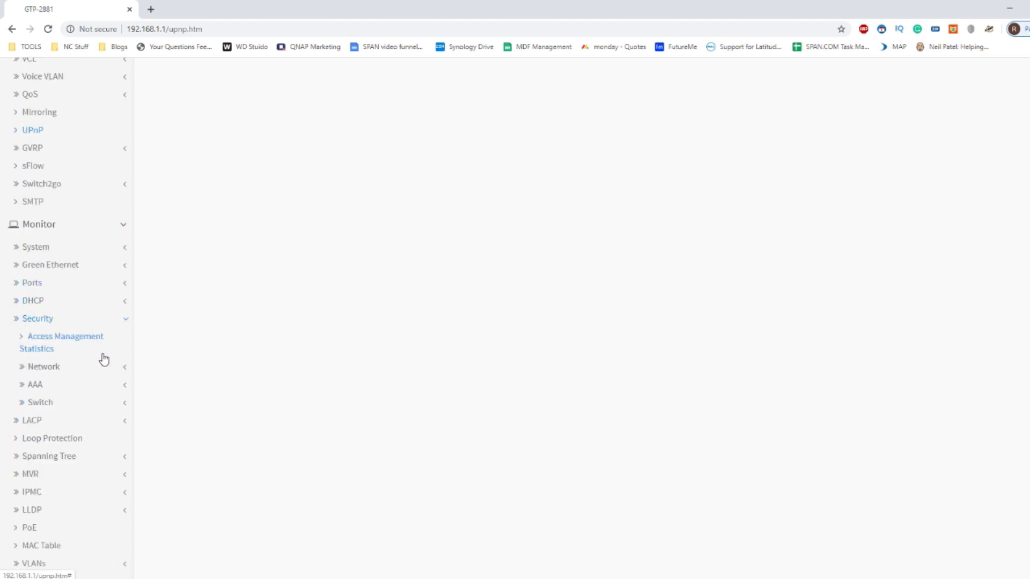
scroll(59, 391, down, 2)
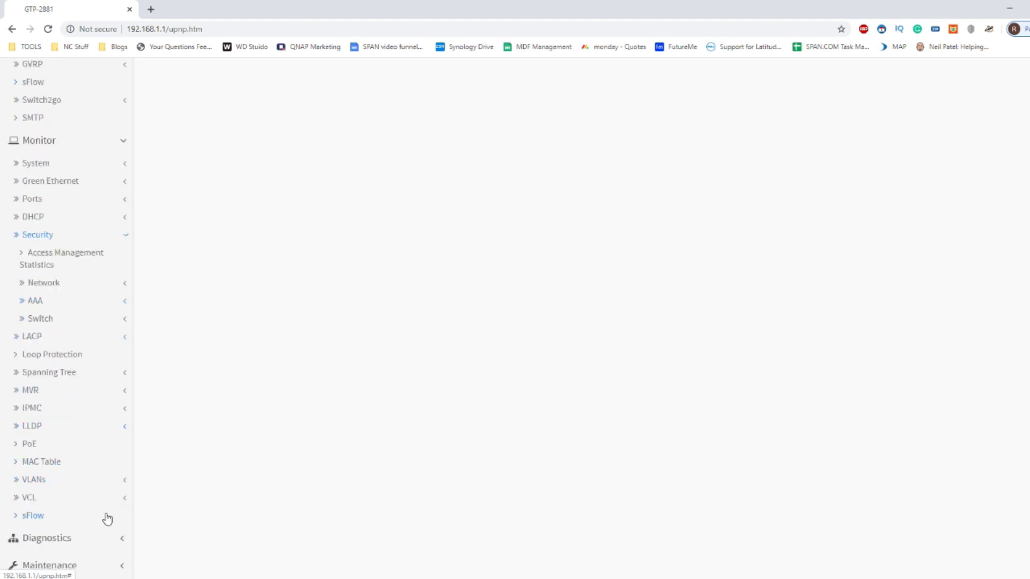
Open Diagnostics > Ping, showing IP 0.0.0.0, length 56, count 5, interval 1.
click(121, 539)
scroll(89, 459, down, 2)
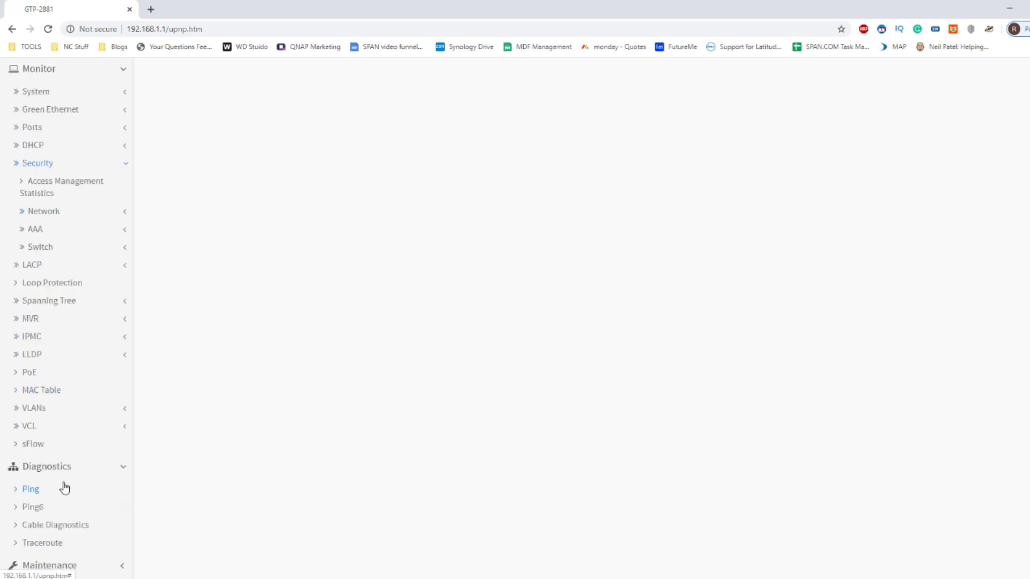
click(35, 492)
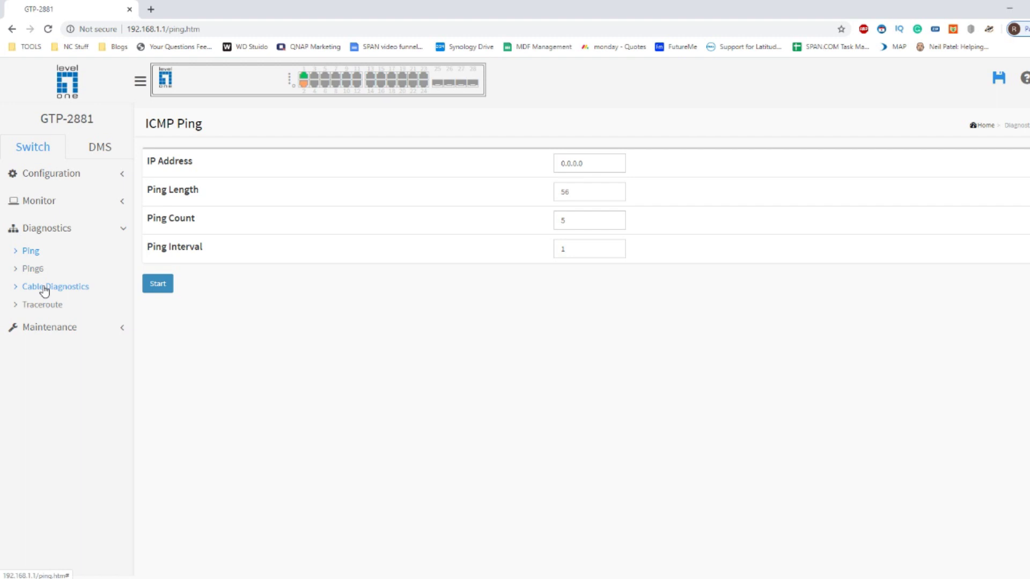
Open Cable Diagnostics for port 1, then expand Maintenance > Configuration in the sidebar.
click(44, 290)
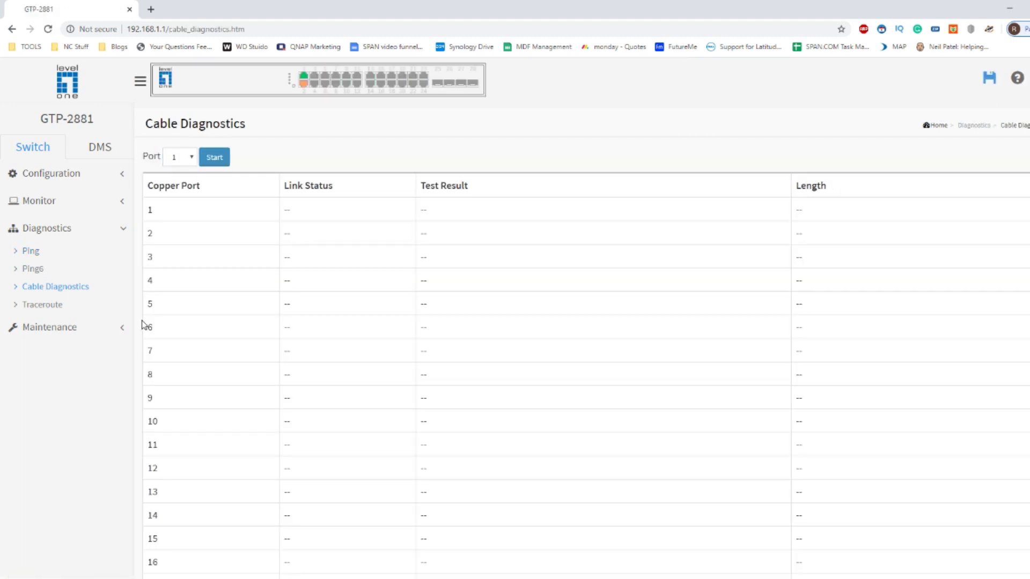
click(56, 287)
click(122, 331)
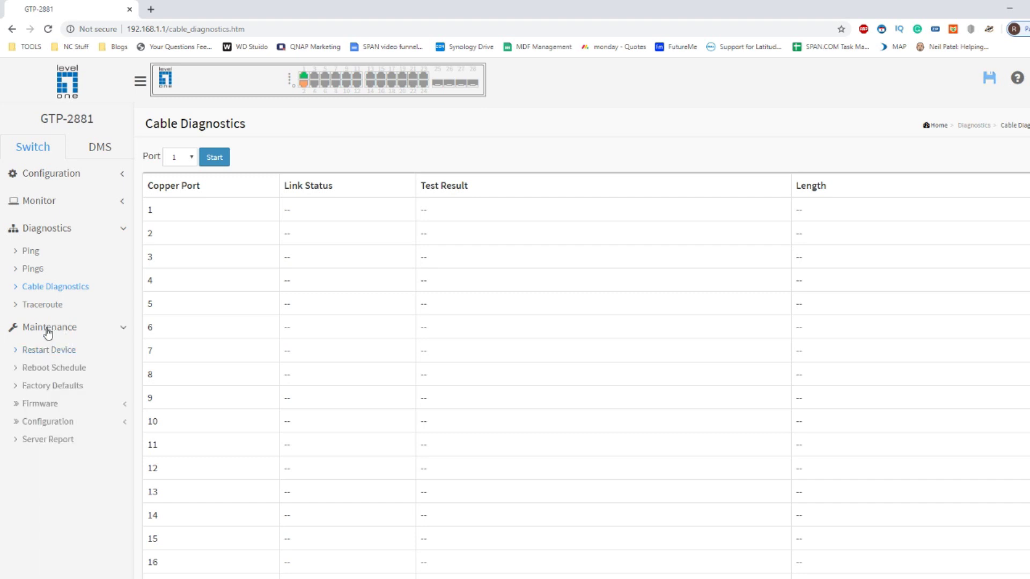
click(64, 428)
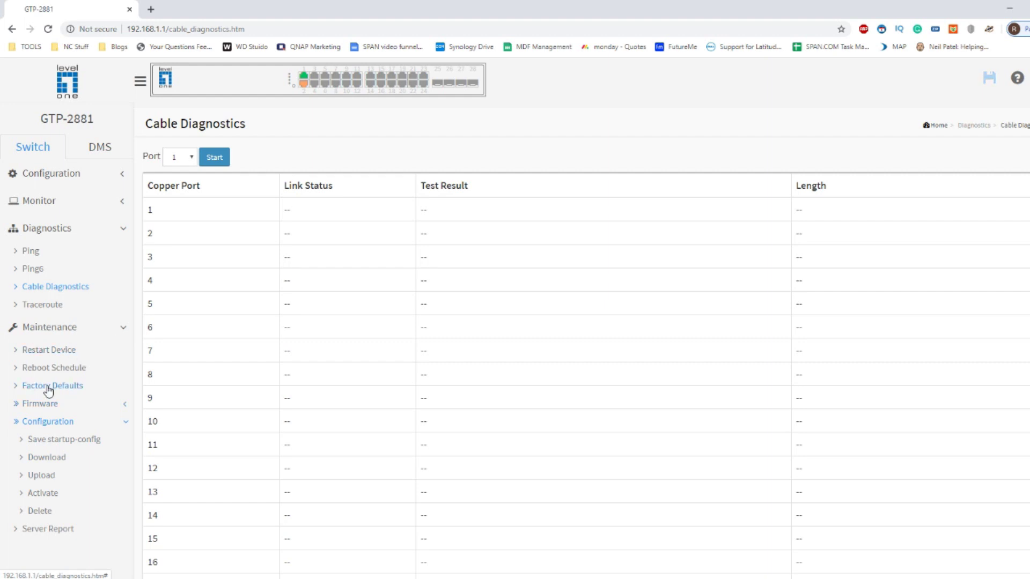
View DMS Mode info after Server Report: Enabled, Low priority, 5 devices, 3 online.
click(33, 533)
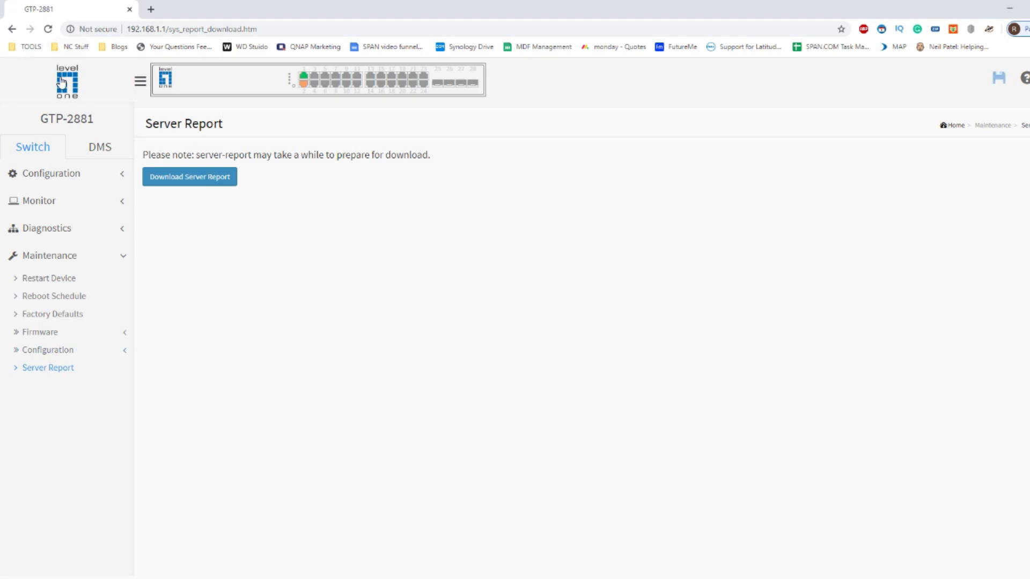
click(100, 148)
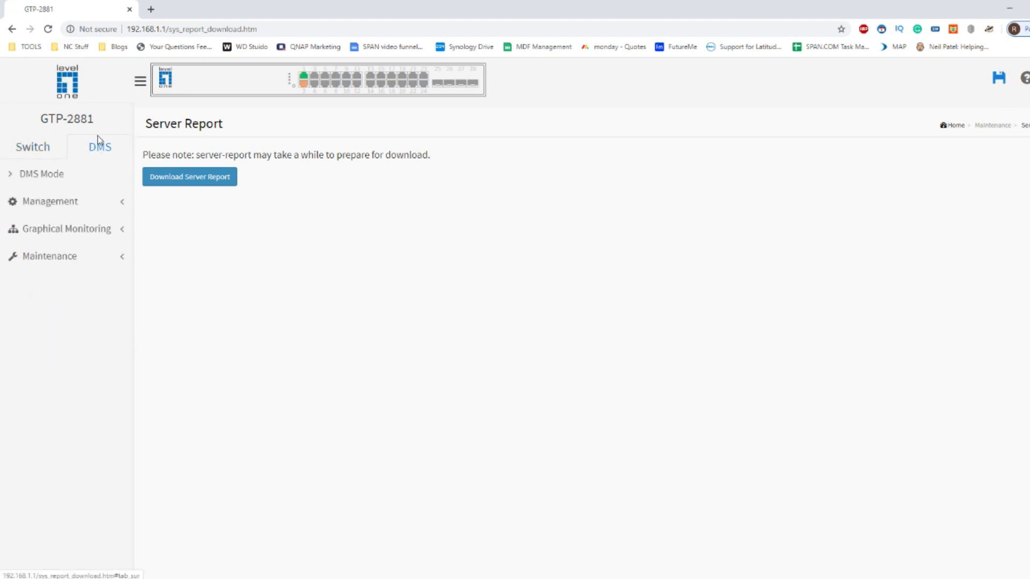
click(47, 176)
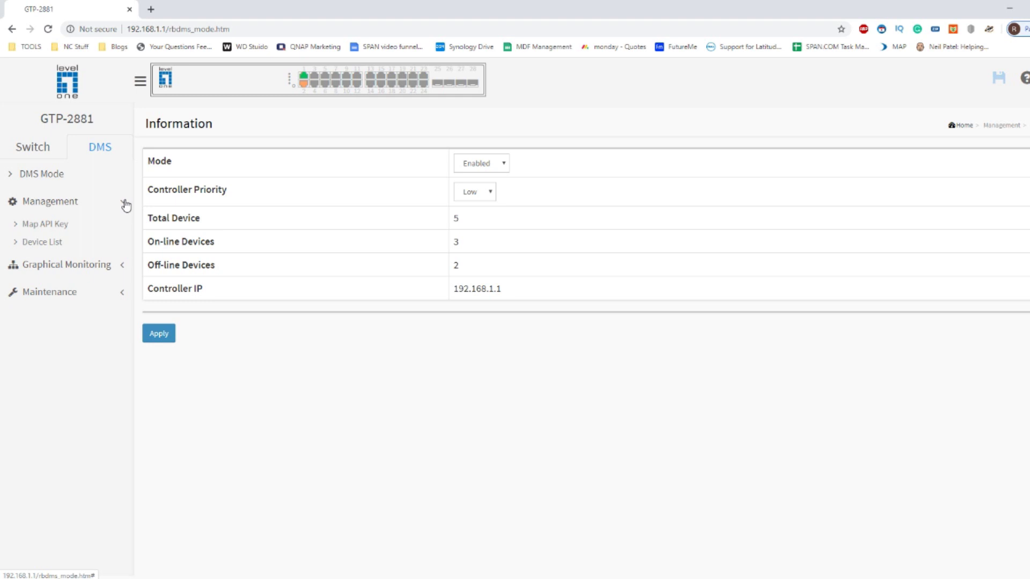
Toggle the navigation menu, visit Map API Key, then show the five-device DMS Device List.
click(141, 83)
click(141, 83)
click(140, 83)
click(141, 83)
click(42, 225)
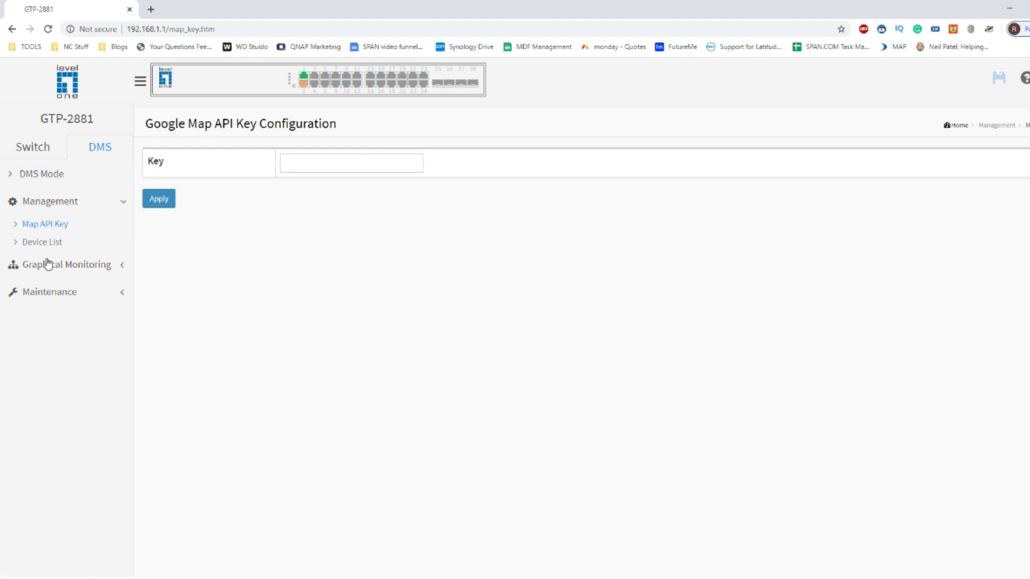
click(16, 244)
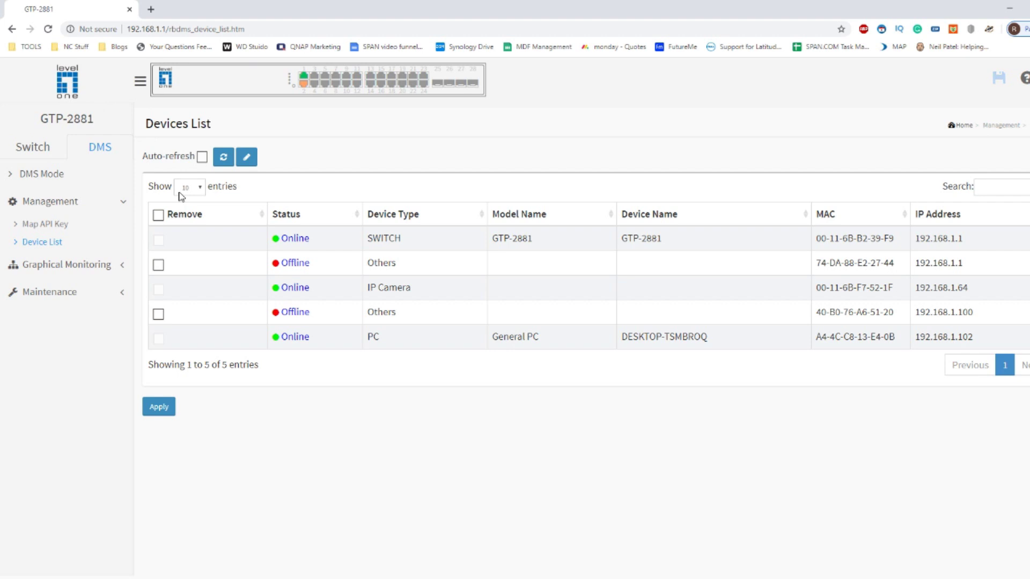
Open DMS Diagnostics for the online GTP-2881 switch, listing its four attached devices.
click(27, 150)
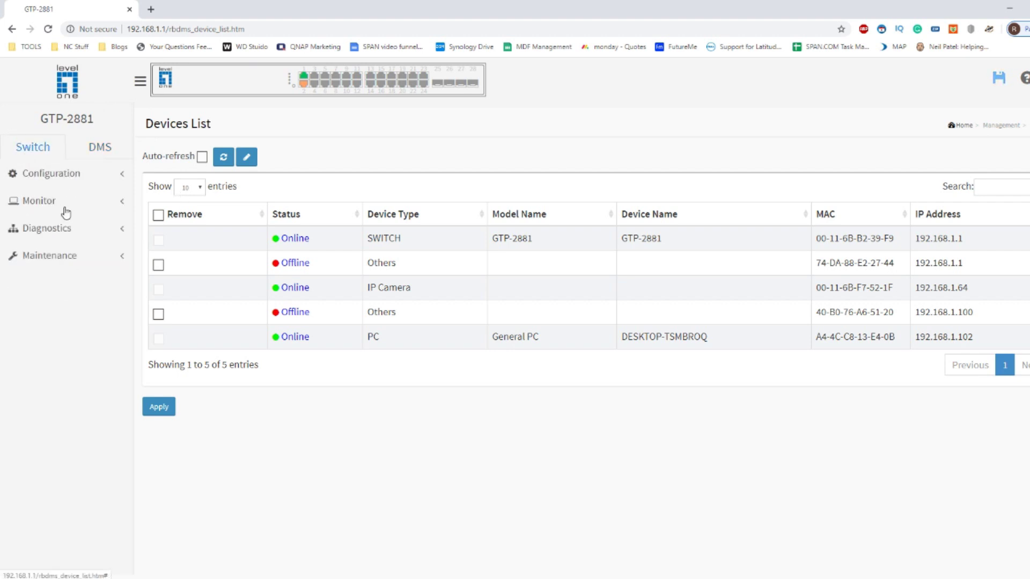
click(98, 147)
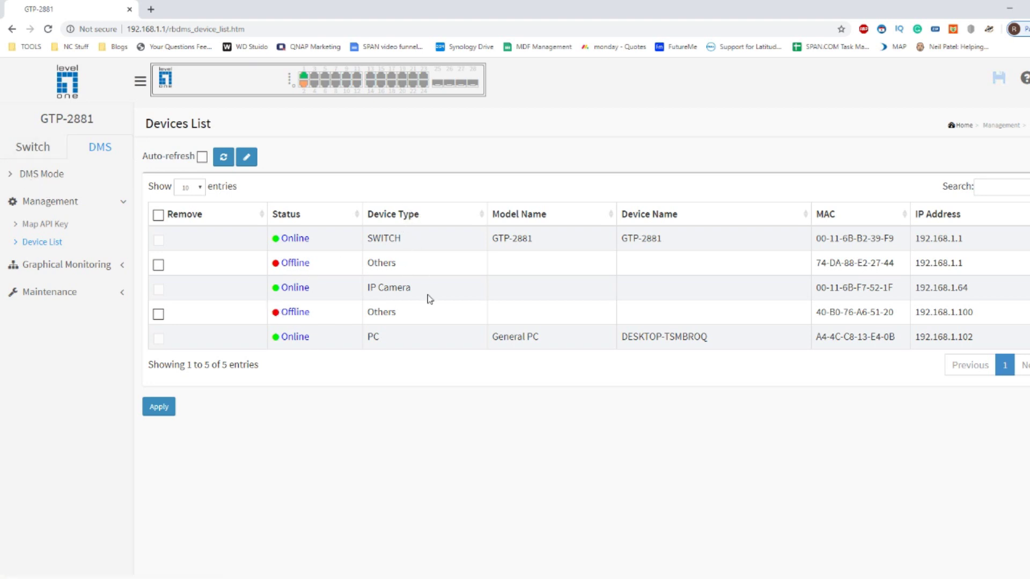
click(297, 241)
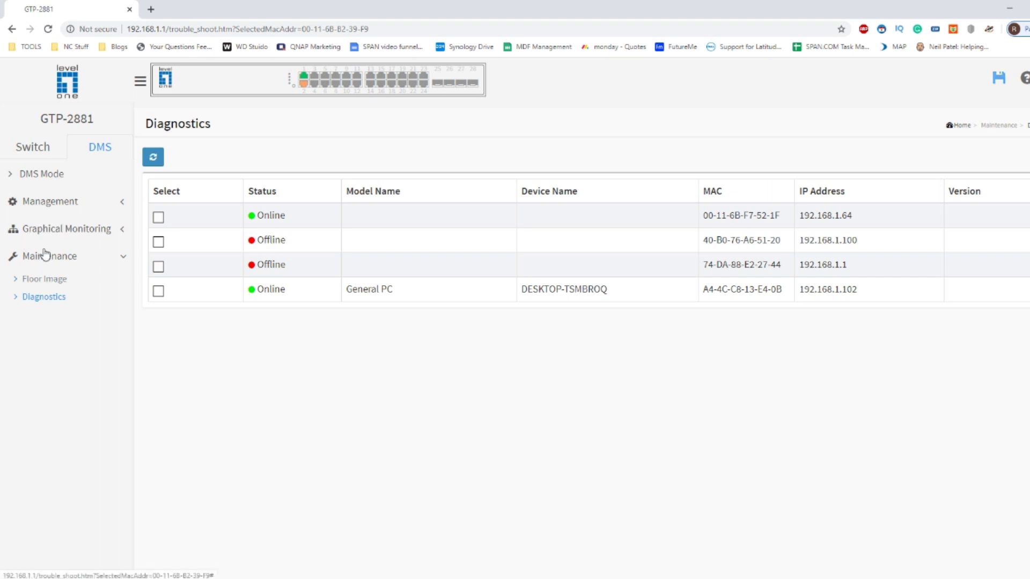
Show the Topology View: PC on port 1, camera on port 2, two unknowns on port 24.
click(44, 278)
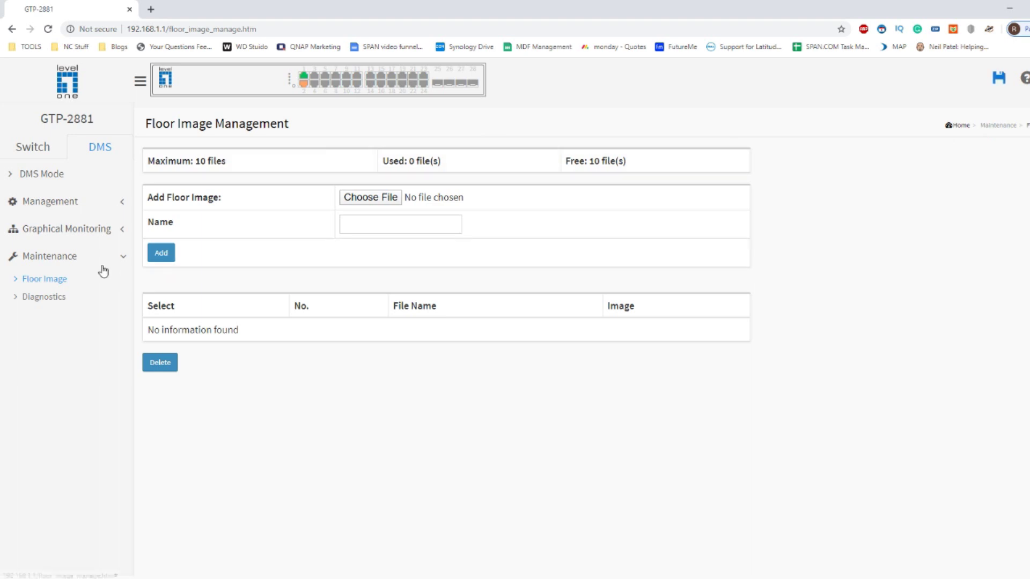
click(66, 232)
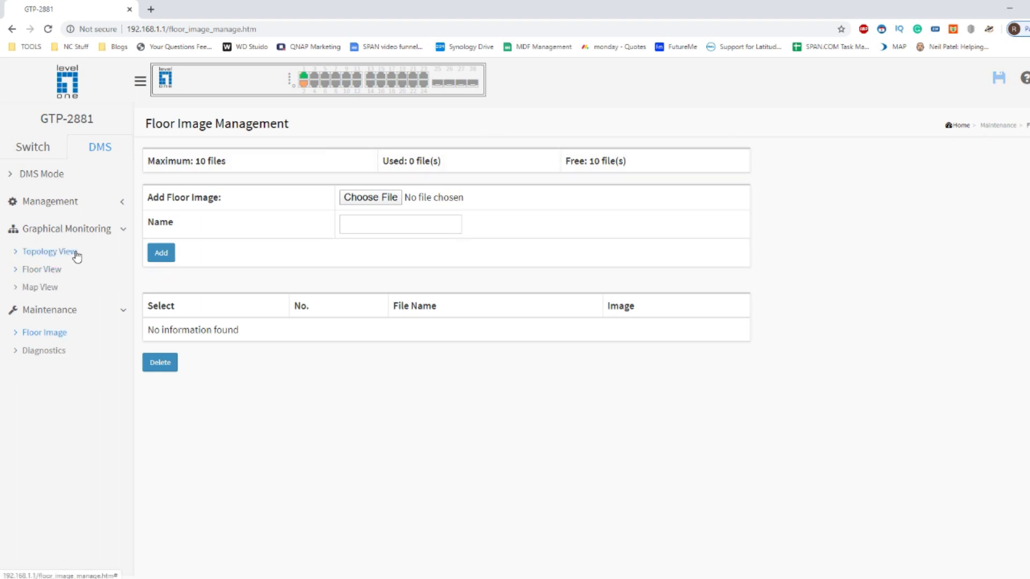
click(75, 253)
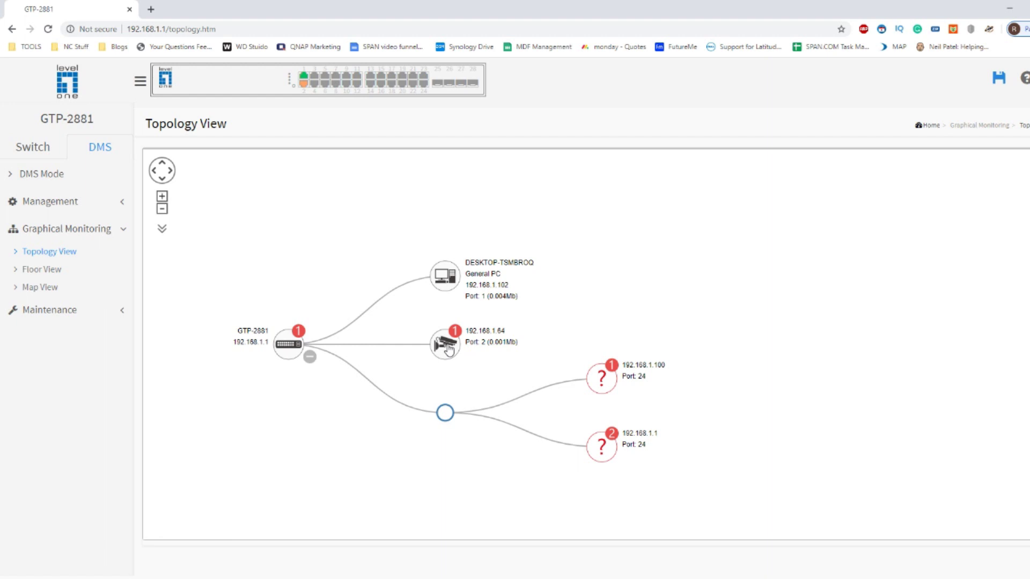
Open camera 192.168.1.64's details and view its Monitor, Notification and Dashboard tabs.
click(449, 347)
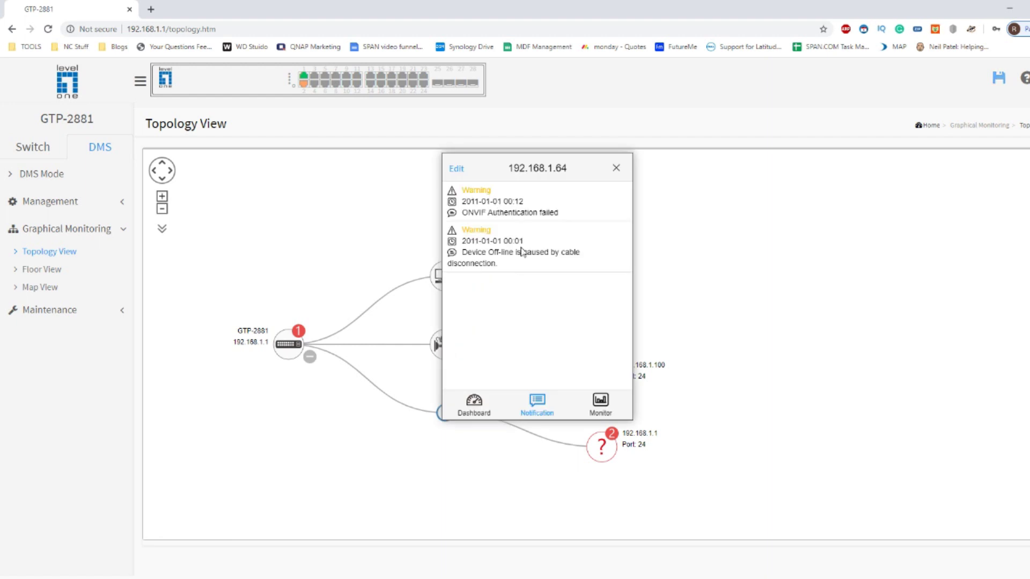
click(600, 403)
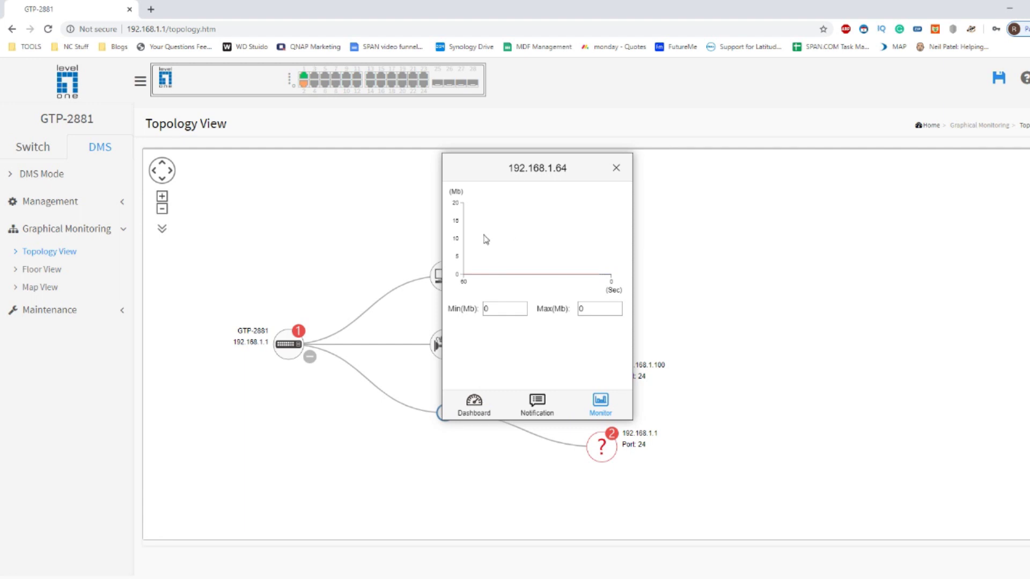
click(536, 404)
click(480, 408)
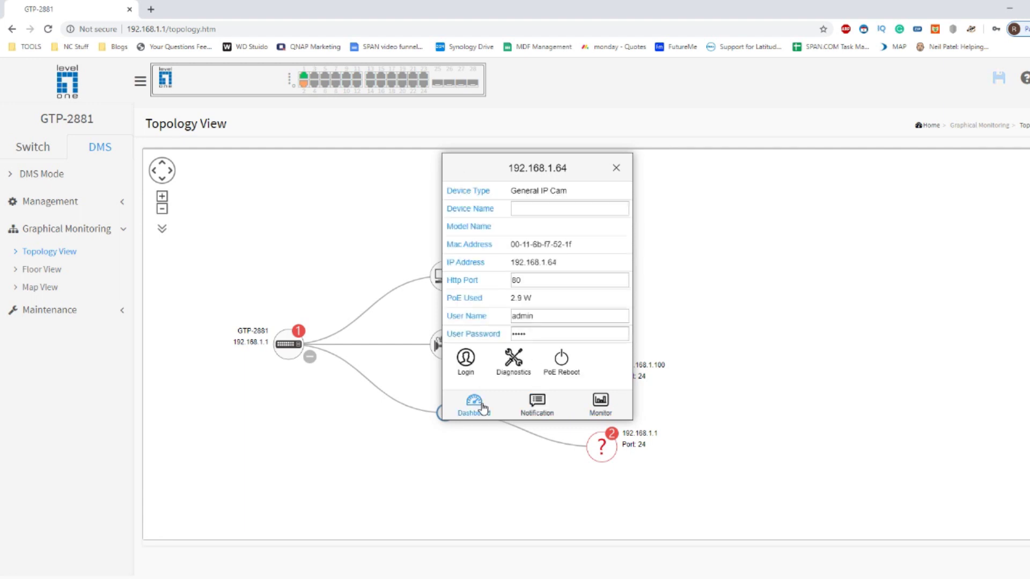
Autofill the camera's saved login user name and password, then close its details dialog.
click(539, 315)
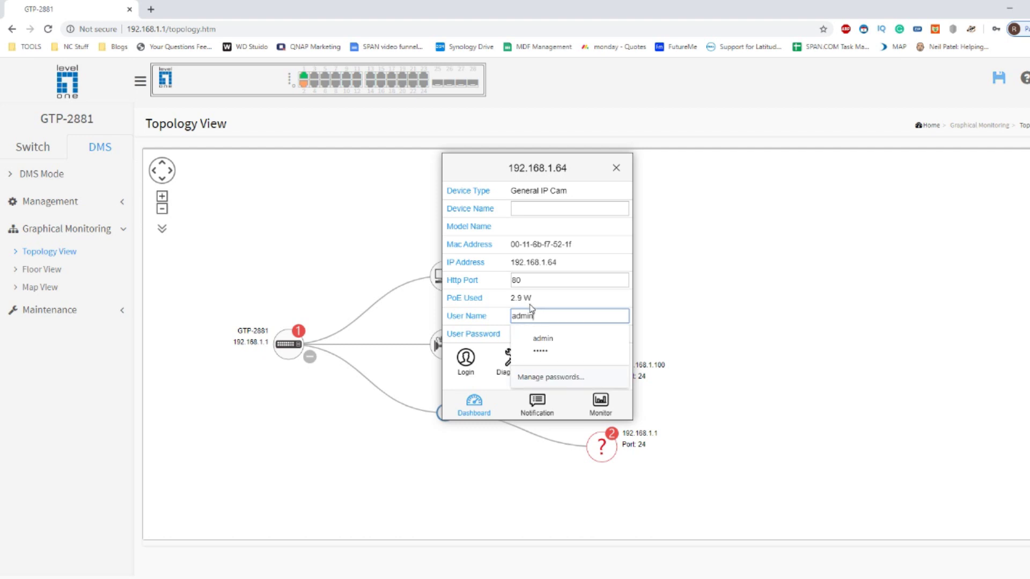
key(Down)
key(Return)
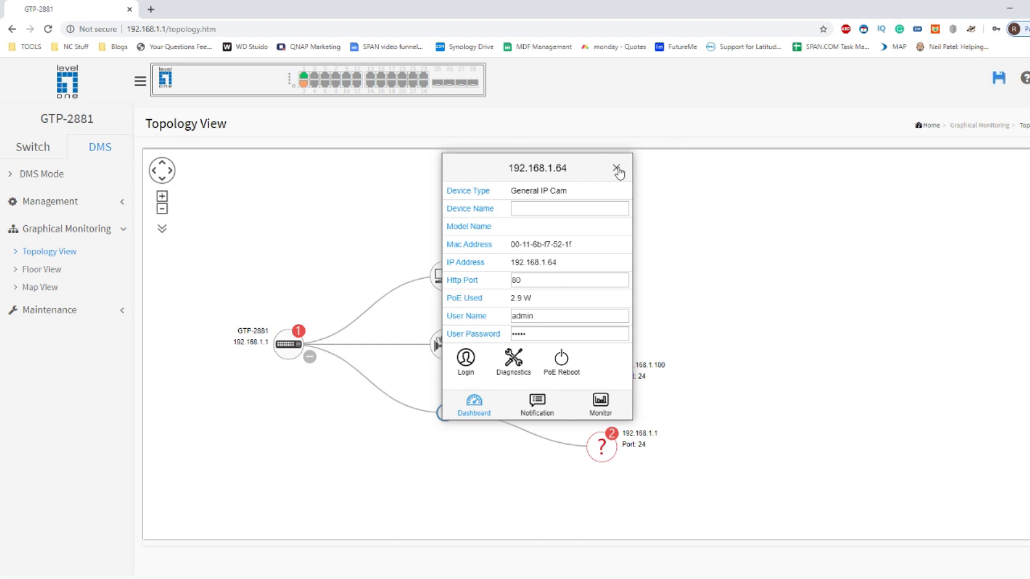
click(617, 168)
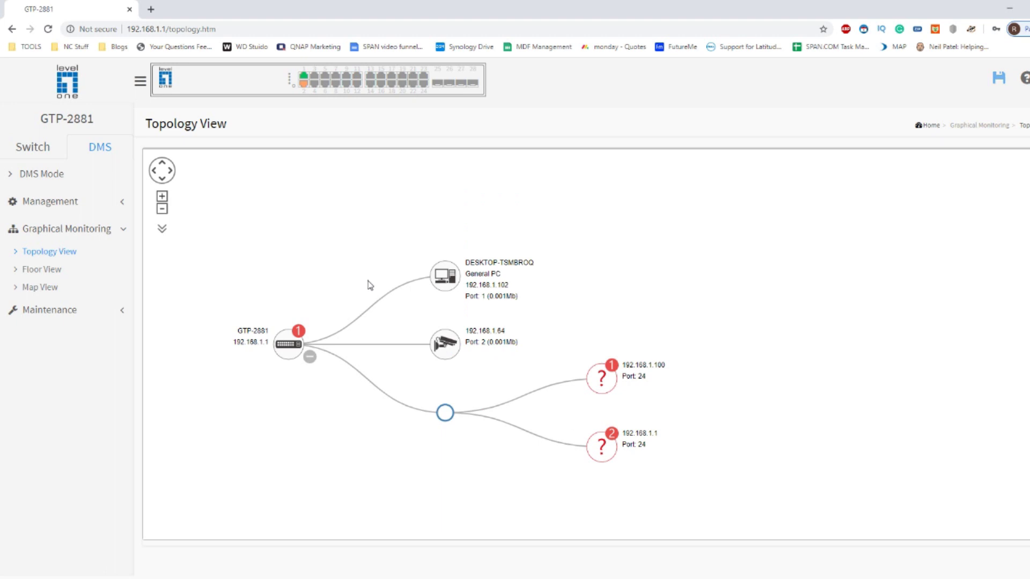